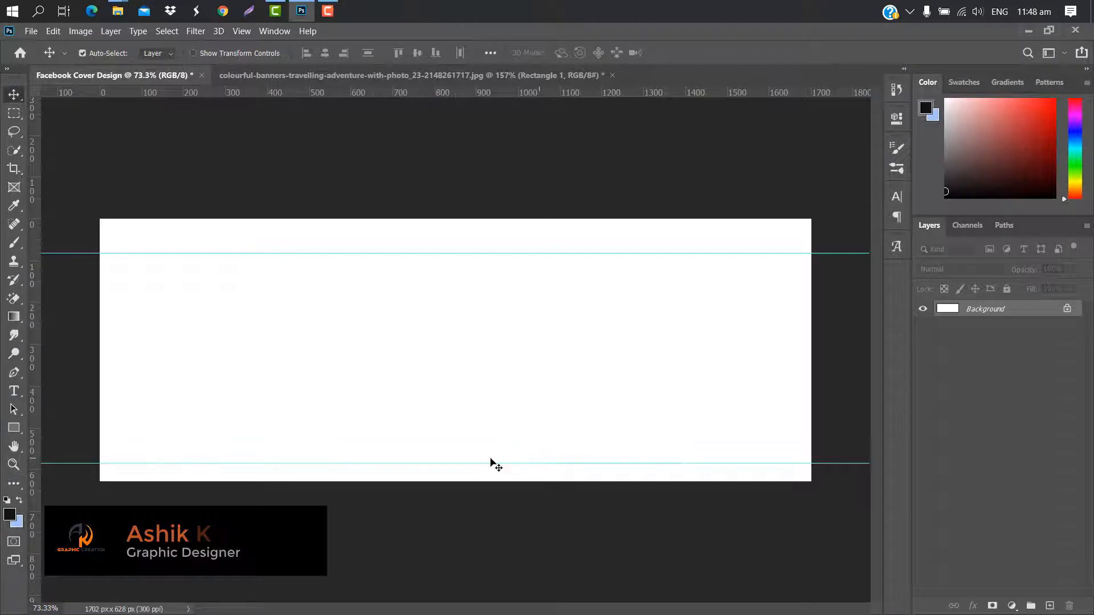
# Start a Pen tool shape beyond the canvas's left edge, running along the upper guide and curving downward past the middle into a corner point
pyautogui.click(14, 372)
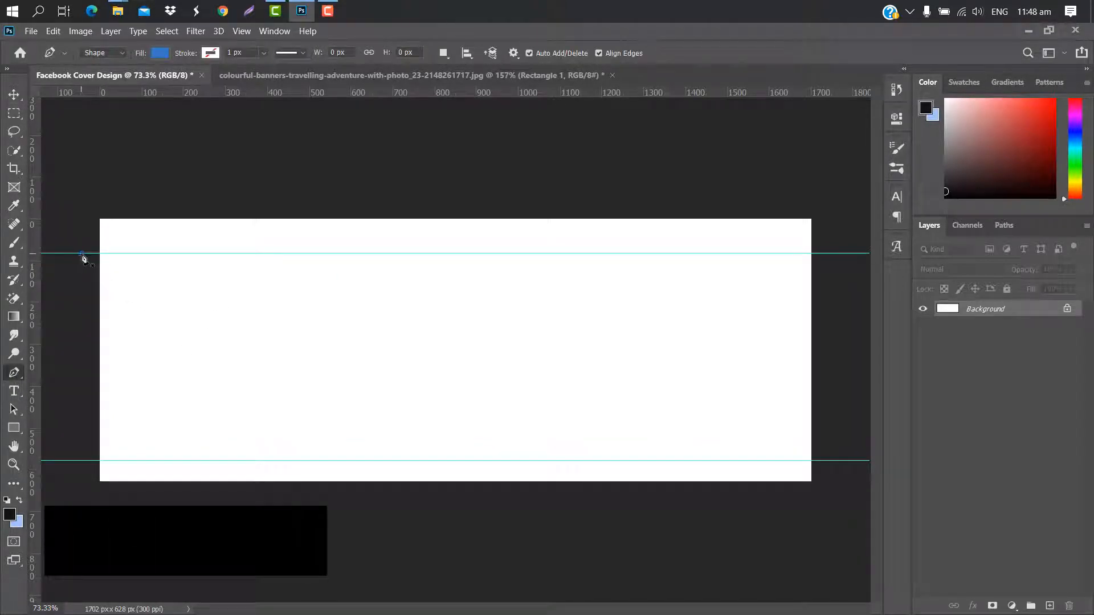
pyautogui.click(82, 254)
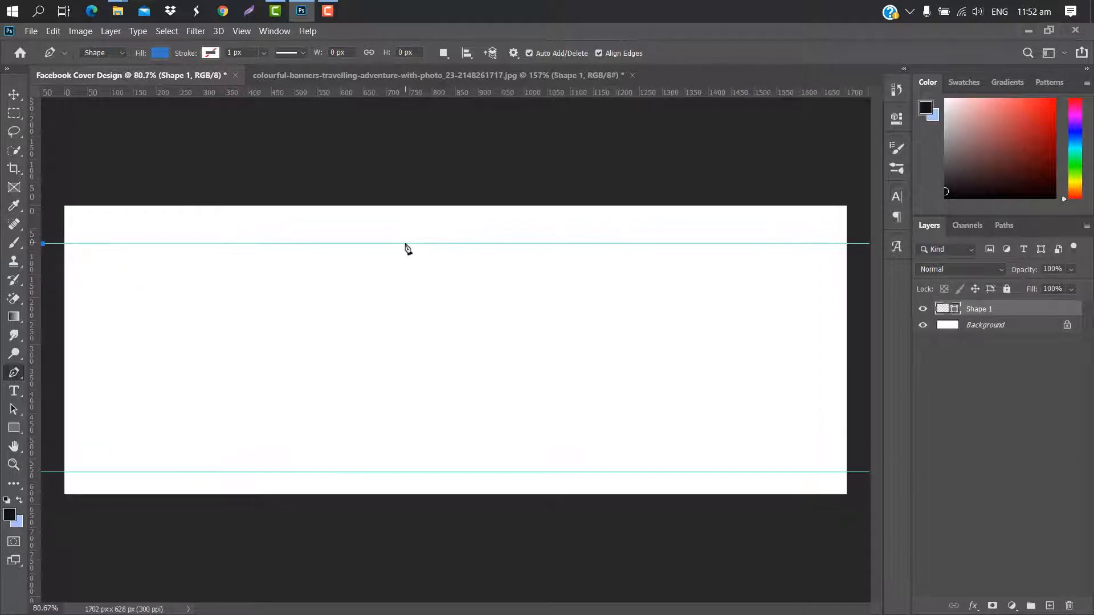
pyautogui.click(405, 243)
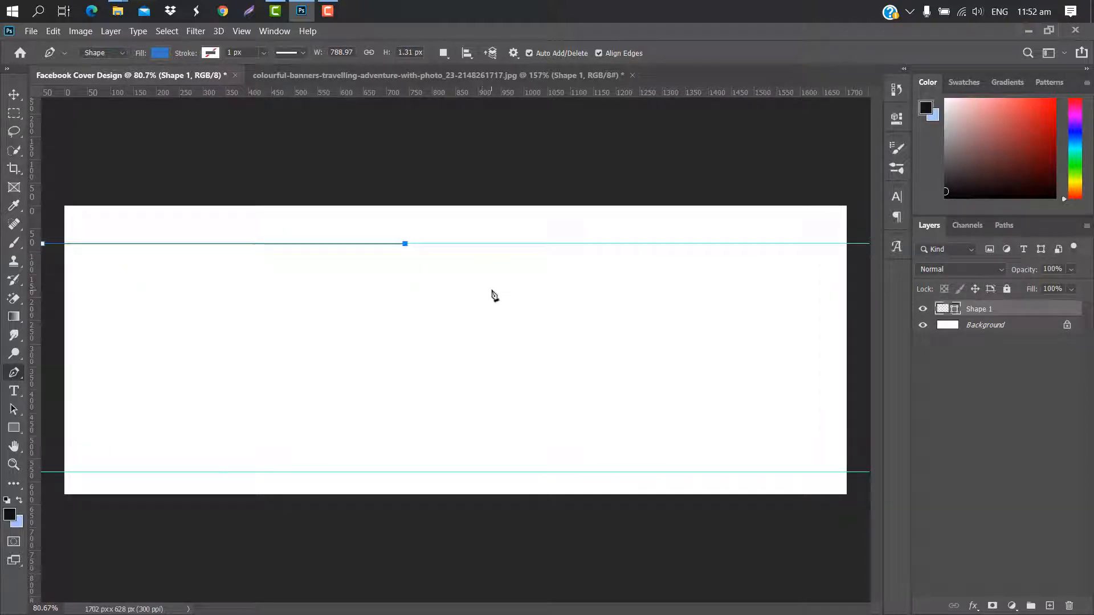
pyautogui.moveTo(491, 290); pyautogui.dragTo(527, 335)
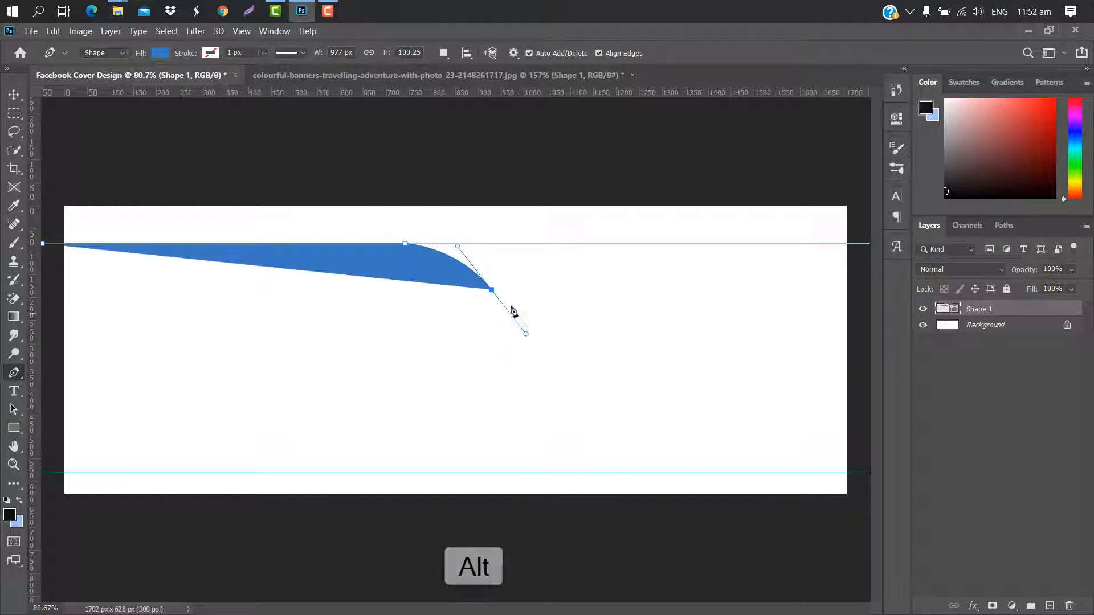
pyautogui.keyDown('alt'); pyautogui.click(493, 291); pyautogui.keyUp('alt')
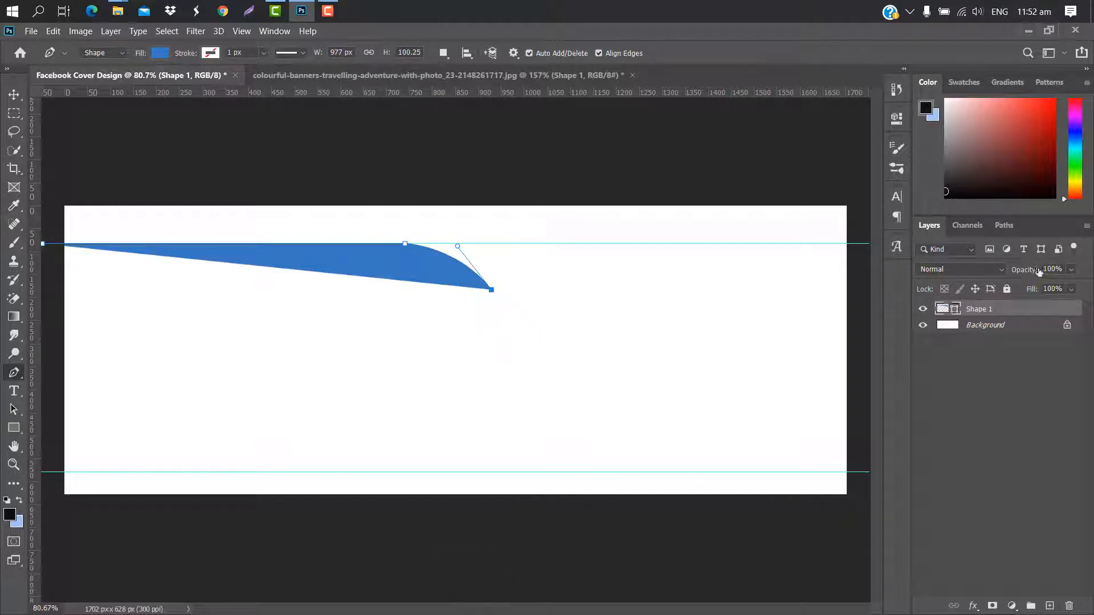
# Set the shape layer's opacity to 0% and finish the outline diagonally to the lower guide, closing it below the canvas at about 1796 by 614 px
pyautogui.moveTo(1038, 271); pyautogui.dragTo(561, 289)
pyautogui.click(600, 394)
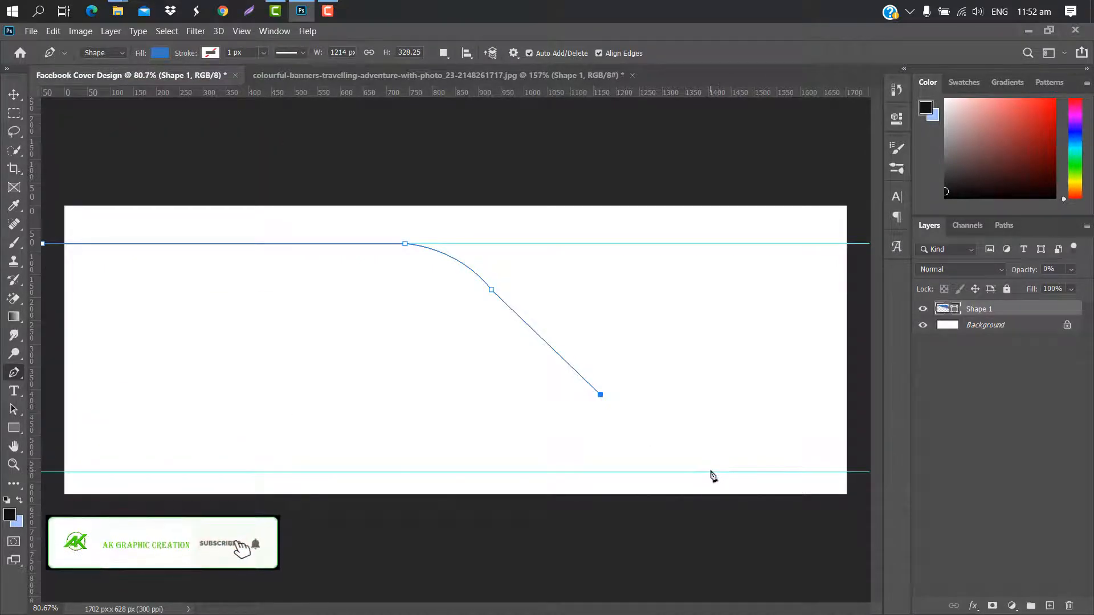
pyautogui.moveTo(713, 472); pyautogui.dragTo(777, 481)
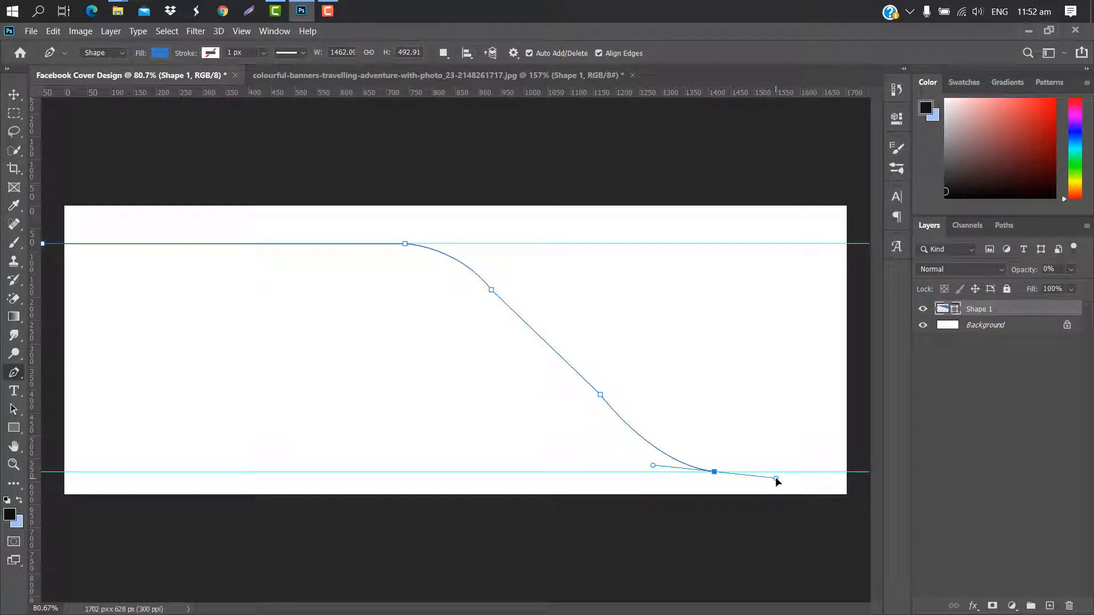
pyautogui.keyDown('alt'); pyautogui.click(715, 473); pyautogui.keyUp('alt')
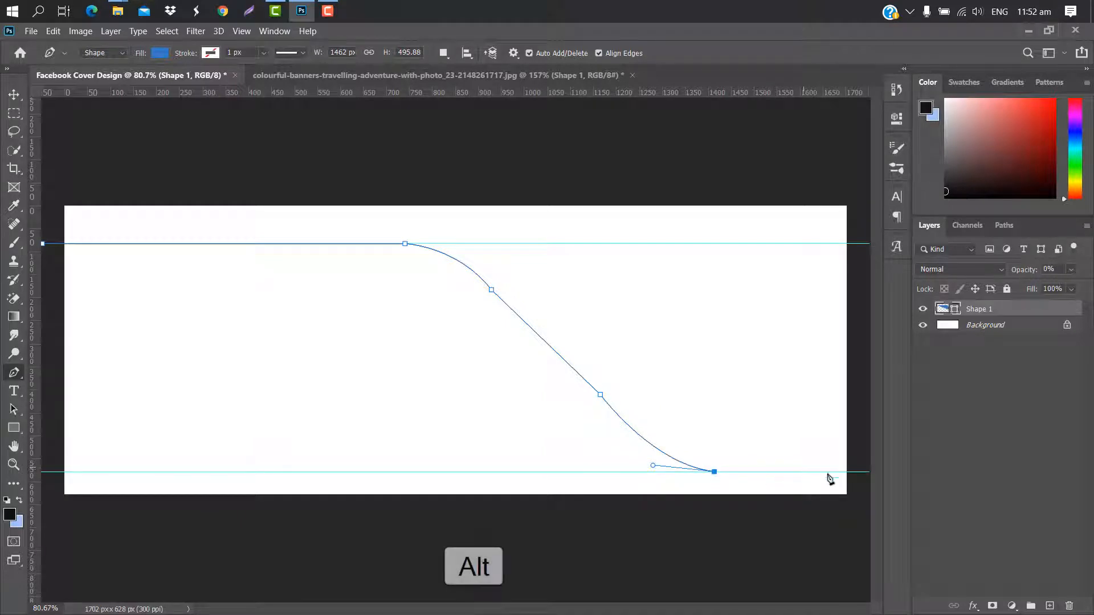
pyautogui.click(867, 472)
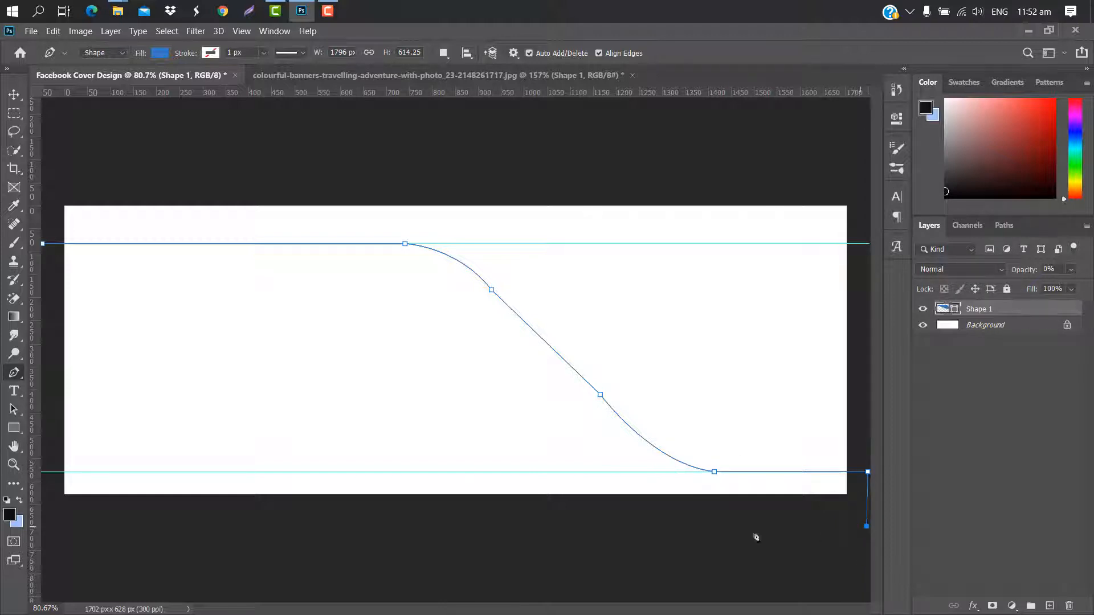
pyautogui.click(46, 516)
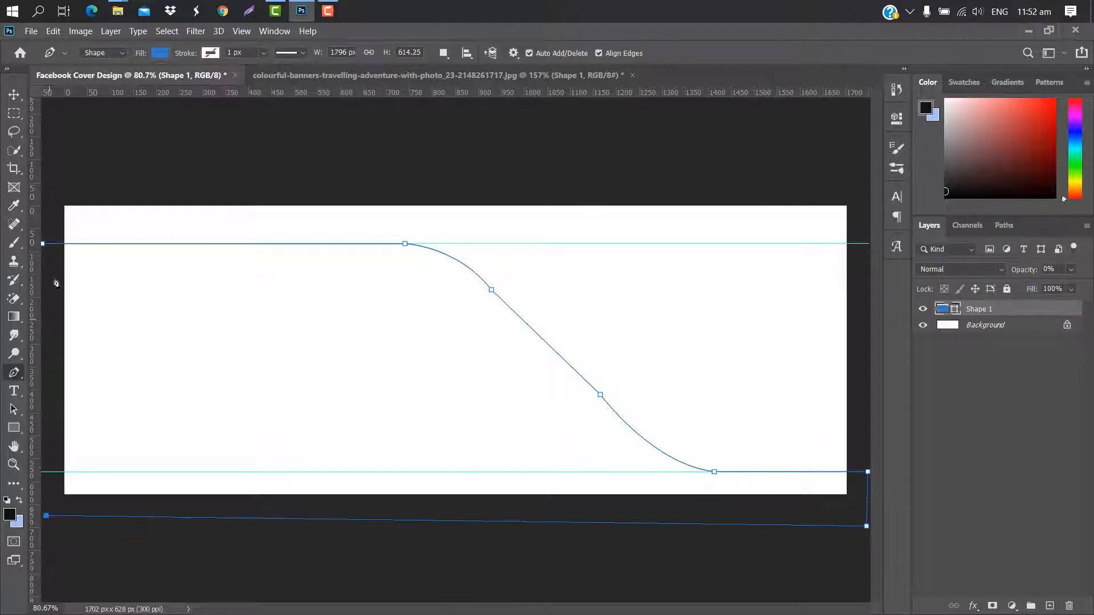
pyautogui.click(44, 245)
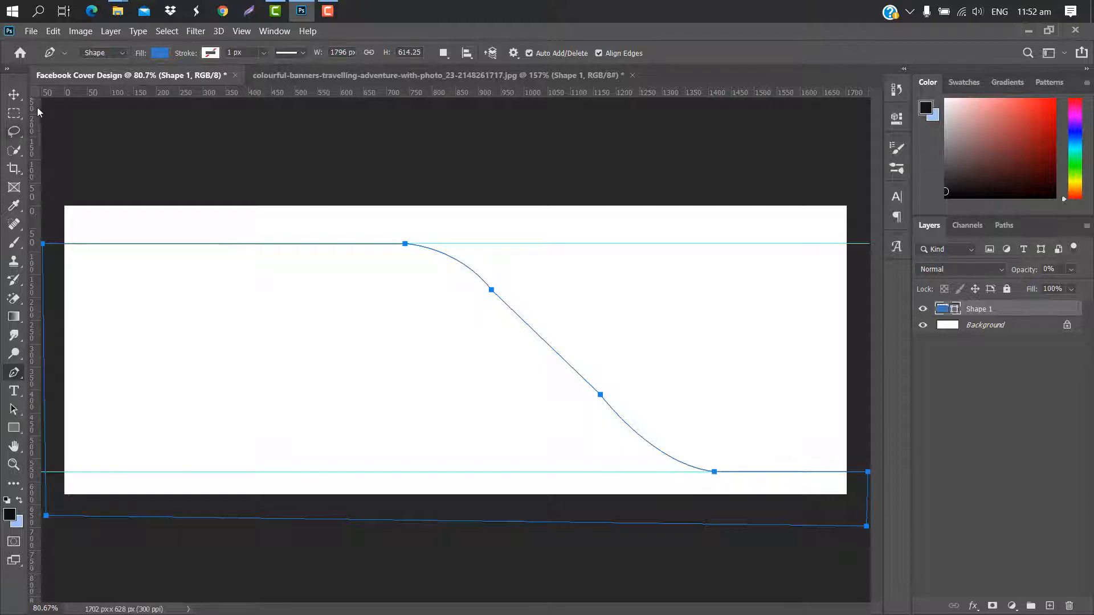
# Restore the shape layer's opacity to 100% and set its fill colour to #00202b
pyautogui.click(14, 94)
pyautogui.scroll(-1, 386, 207)
pyautogui.scroll(-2, 386, 207)
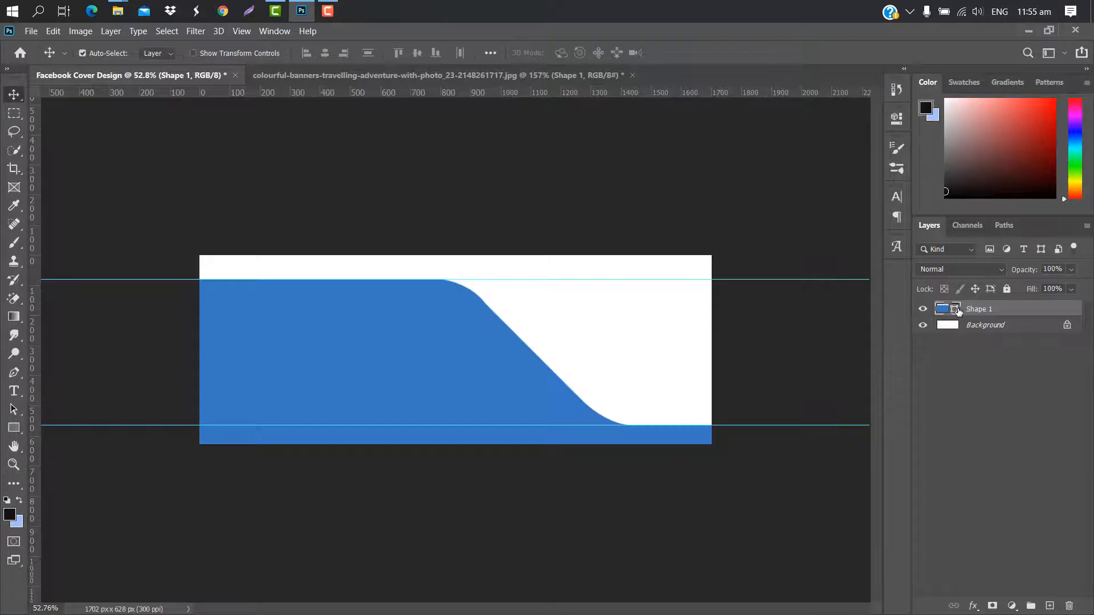
pyautogui.doubleClick(958, 312)
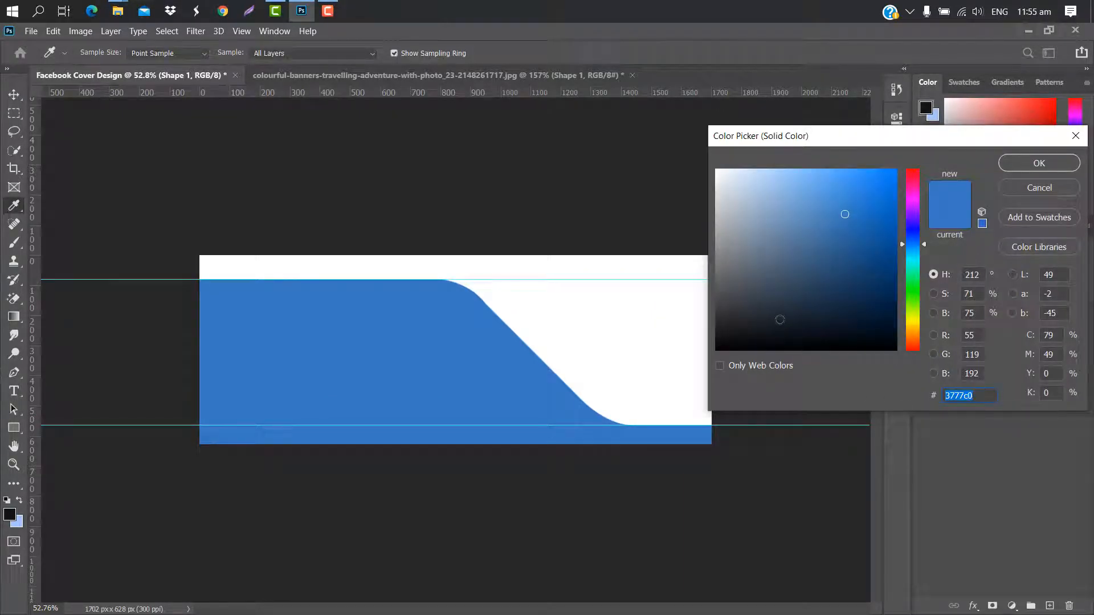
pyautogui.write('00202b')
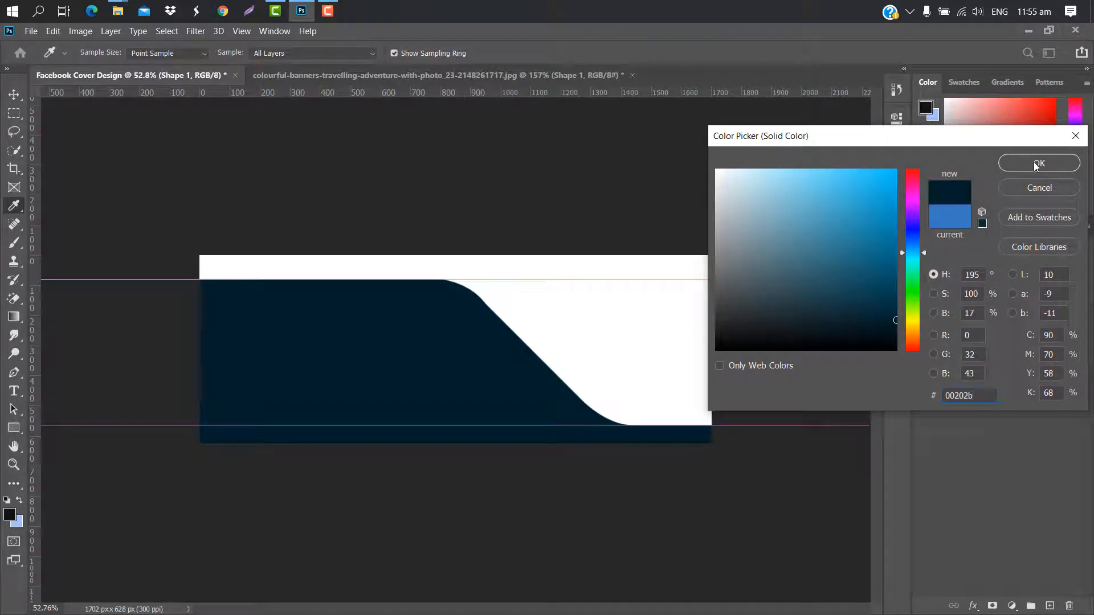
pyautogui.click(1036, 164)
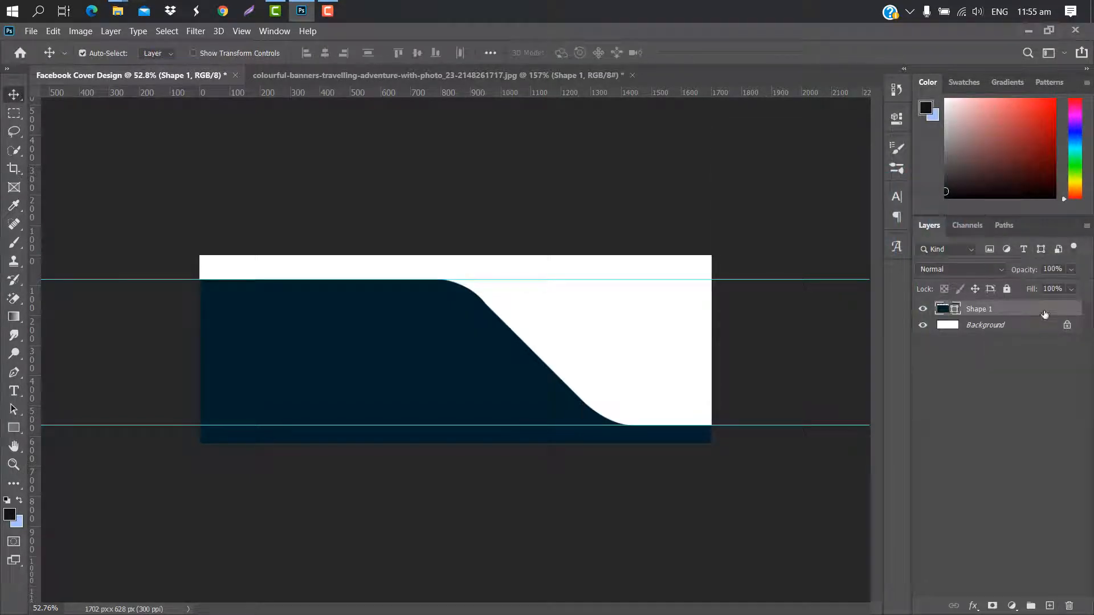
# Duplicate the Shape 1 layer, place the copy beneath the original and recolour it teal blue #296c83
pyautogui.moveTo(1044, 315); pyautogui.dragTo(1051, 604)
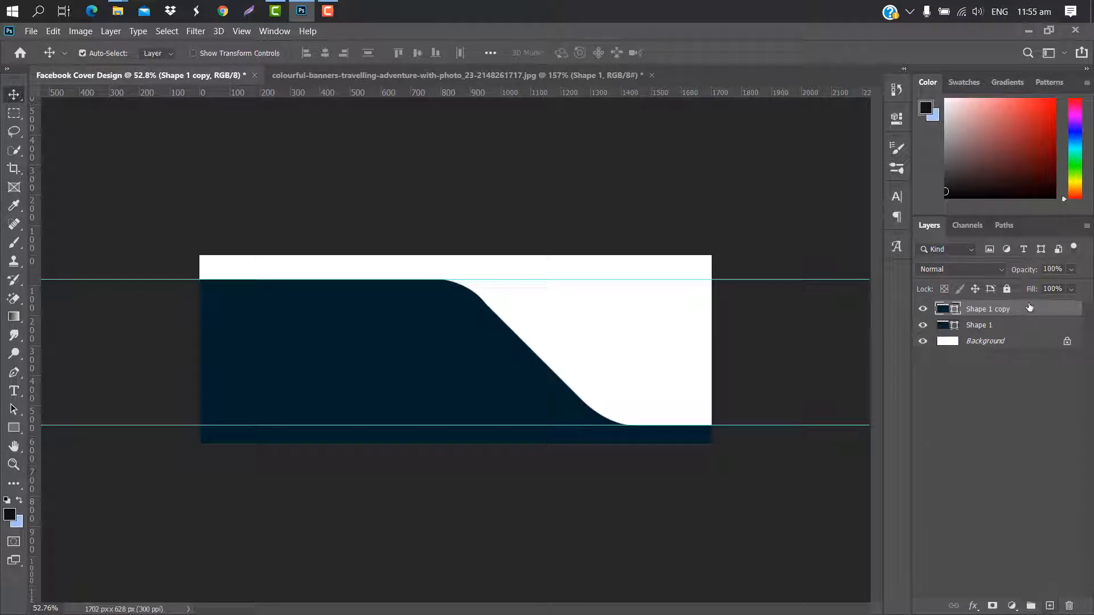
pyautogui.moveTo(1029, 313); pyautogui.dragTo(1029, 330)
pyautogui.doubleClick(946, 325)
pyautogui.click(827, 258)
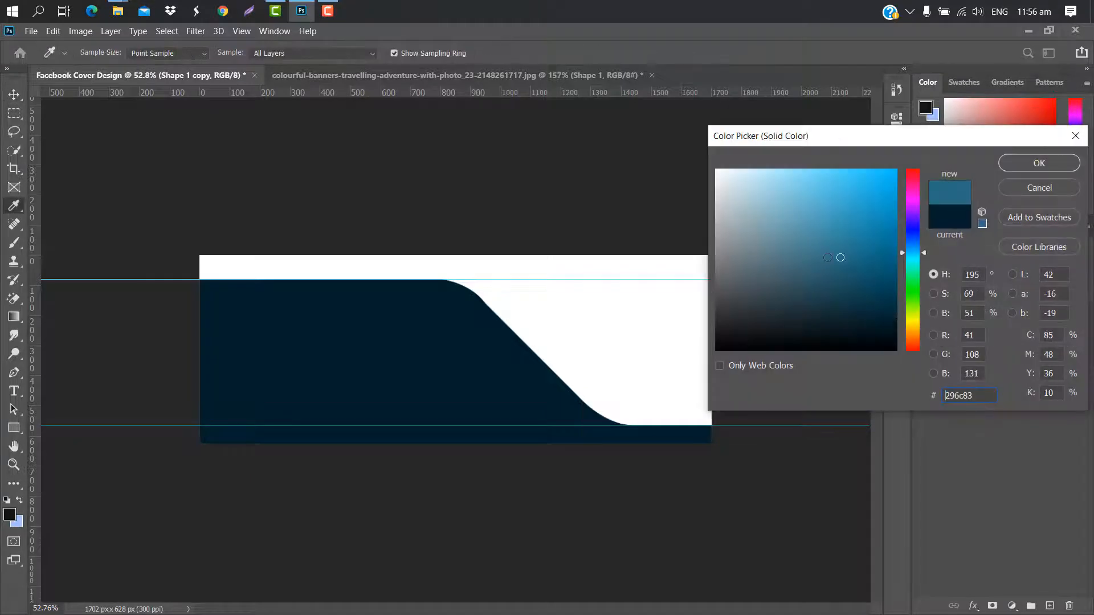
pyautogui.click(1008, 166)
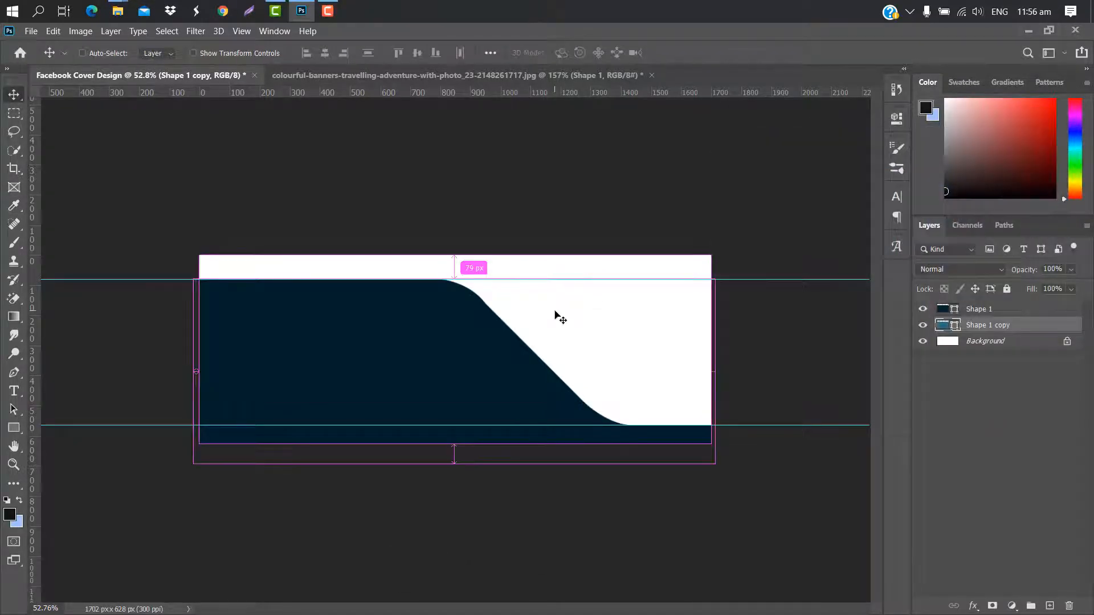
# Scale the shape copy to about 101% and shift it upward to form a thin band along the dark shape's upper edge
pyautogui.hotkey('ctrl', 't')
pyautogui.scroll(2, 459, 359)
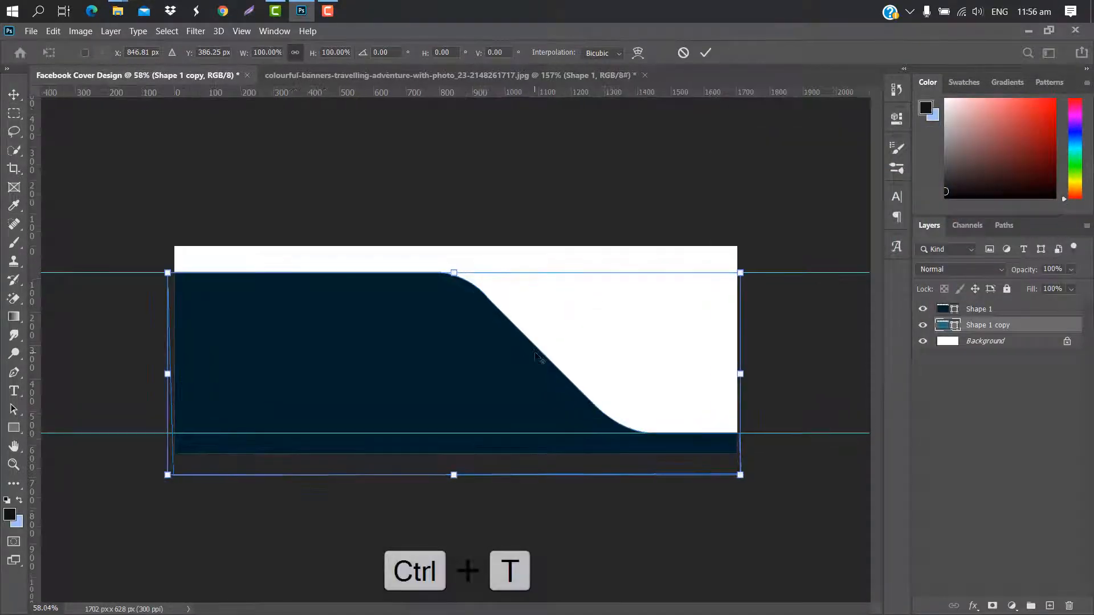
pyautogui.moveTo(460, 359); pyautogui.dragTo(464, 353)
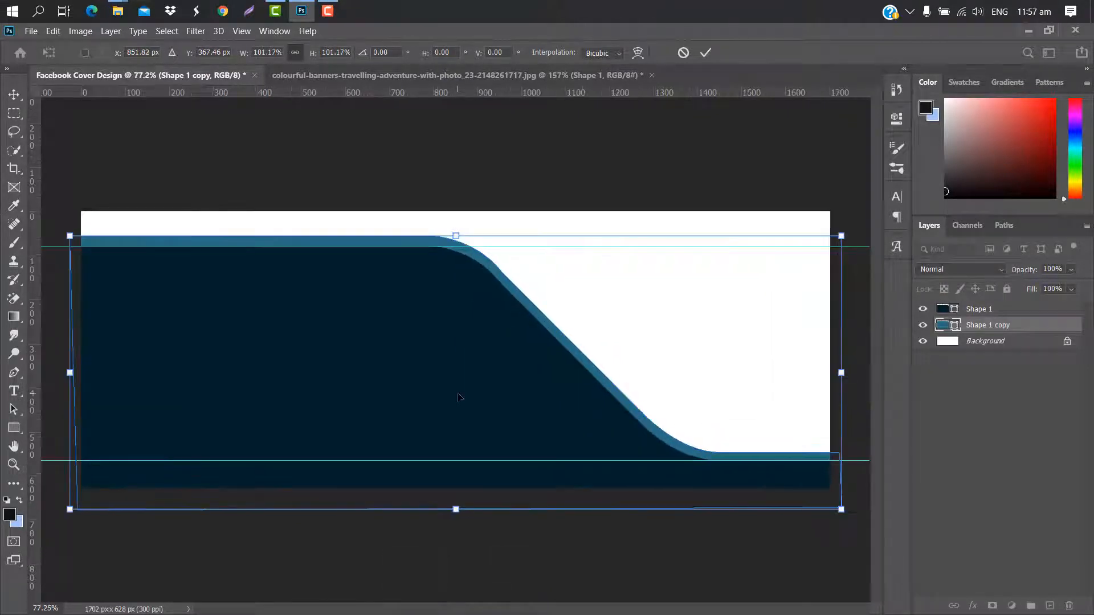
pyautogui.click(704, 54)
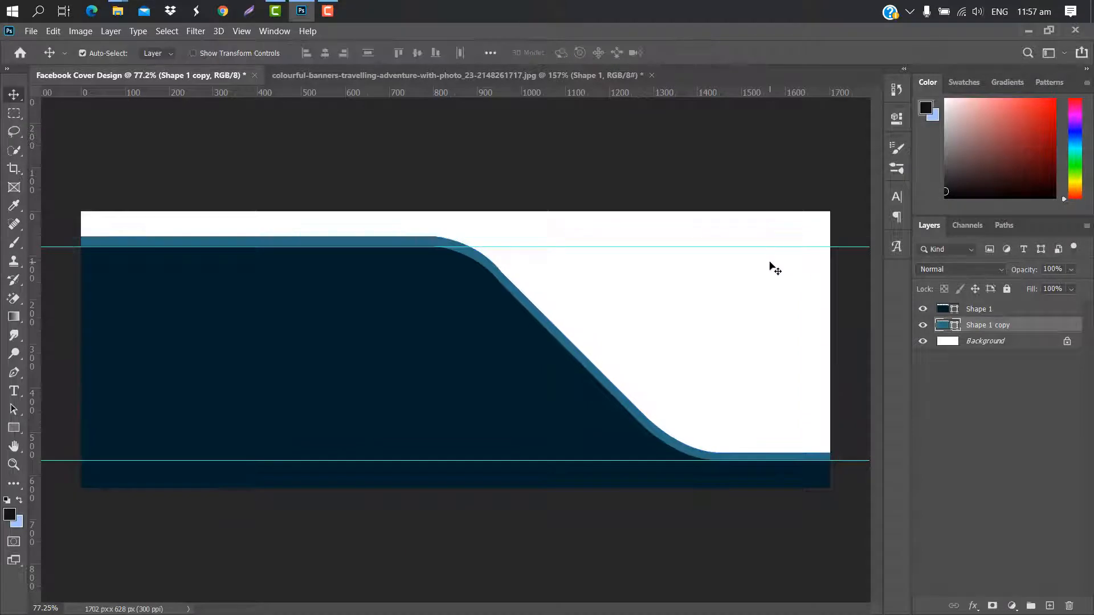
# Add a Gradient Overlay to the Shape 1 copy layer, using green #21c39c as the gradient's start colour
pyautogui.doubleClick(1052, 326)
pyautogui.click(601, 250)
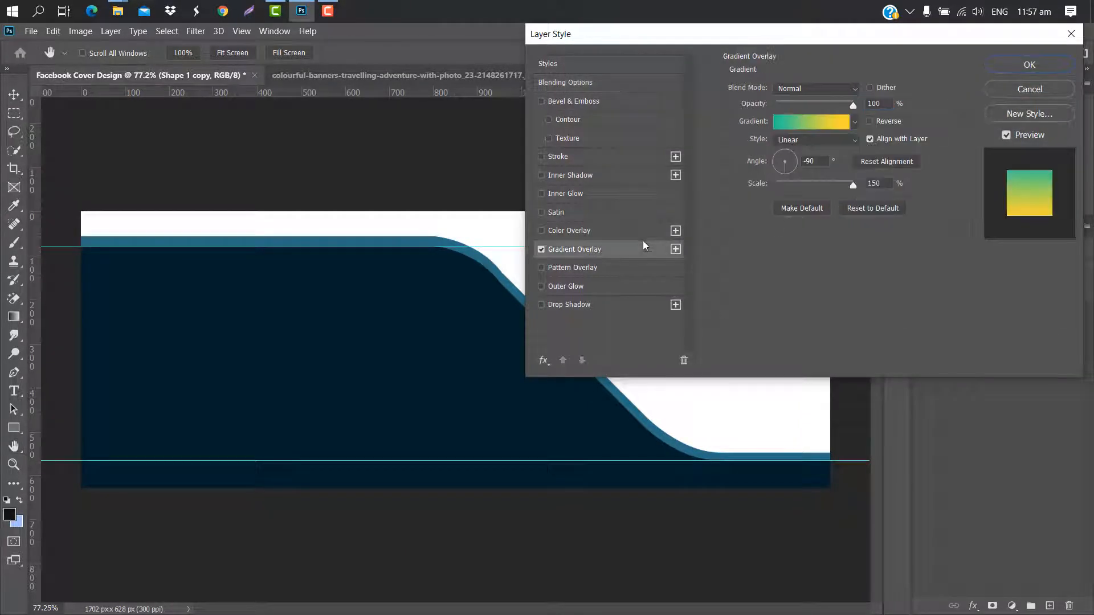
pyautogui.click(808, 114)
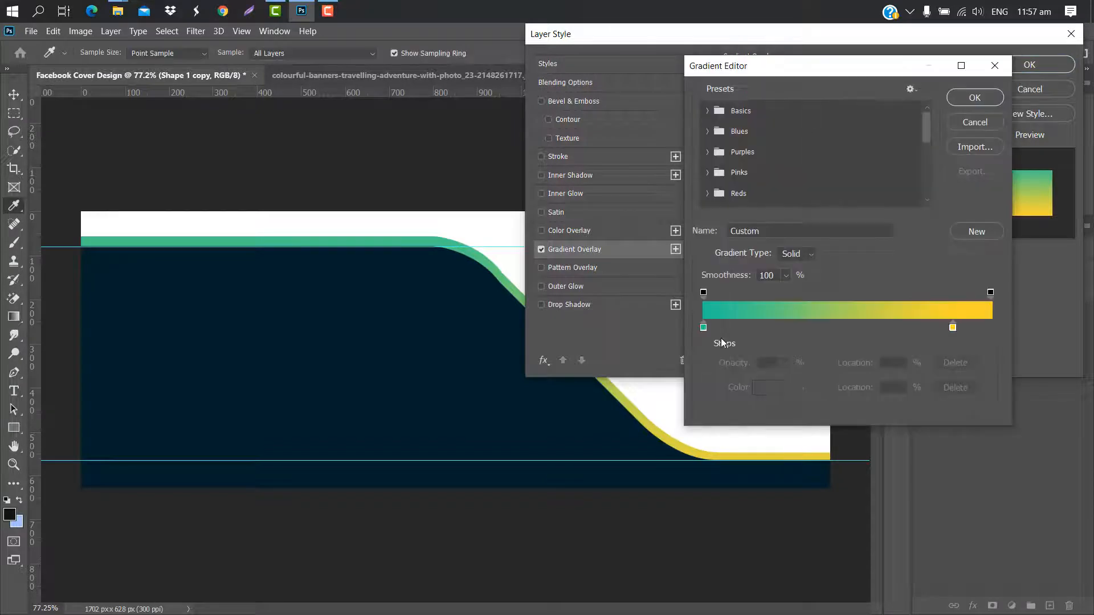
pyautogui.click(703, 327)
pyautogui.doubleClick(704, 328)
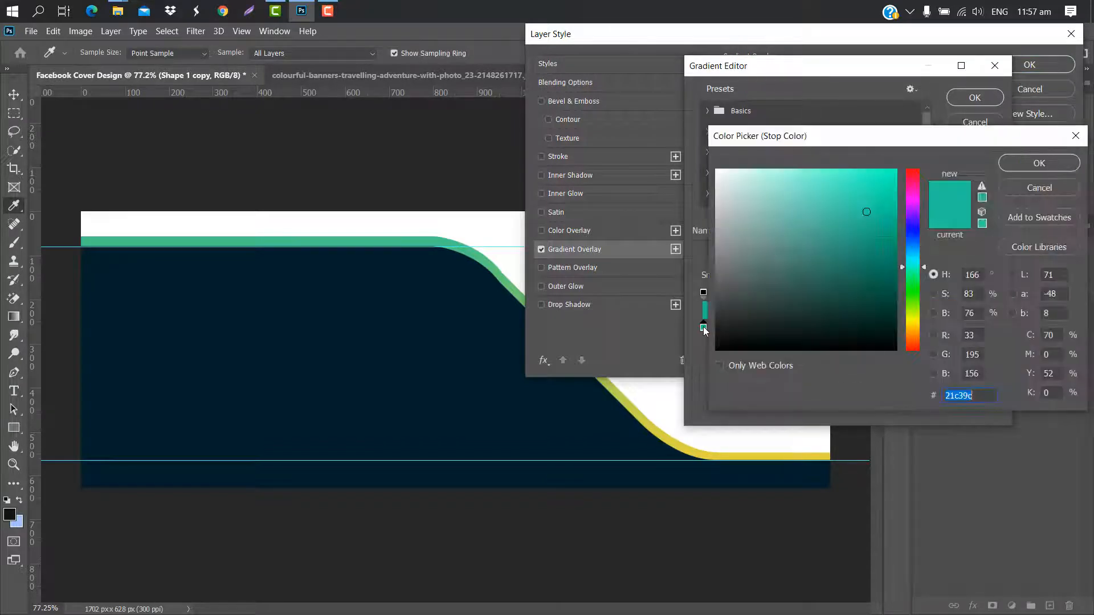
pyautogui.click(1039, 164)
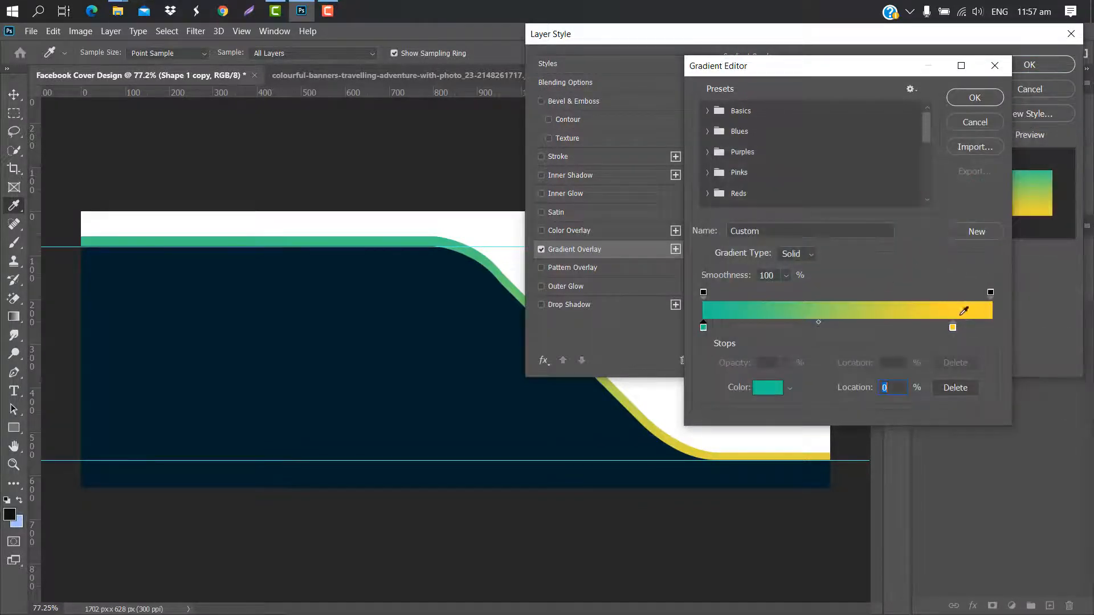
# Set the gradient's end stop to yellow #fcd123 at 90% location and apply the overlay with a scale of 150%
pyautogui.doubleClick(952, 328)
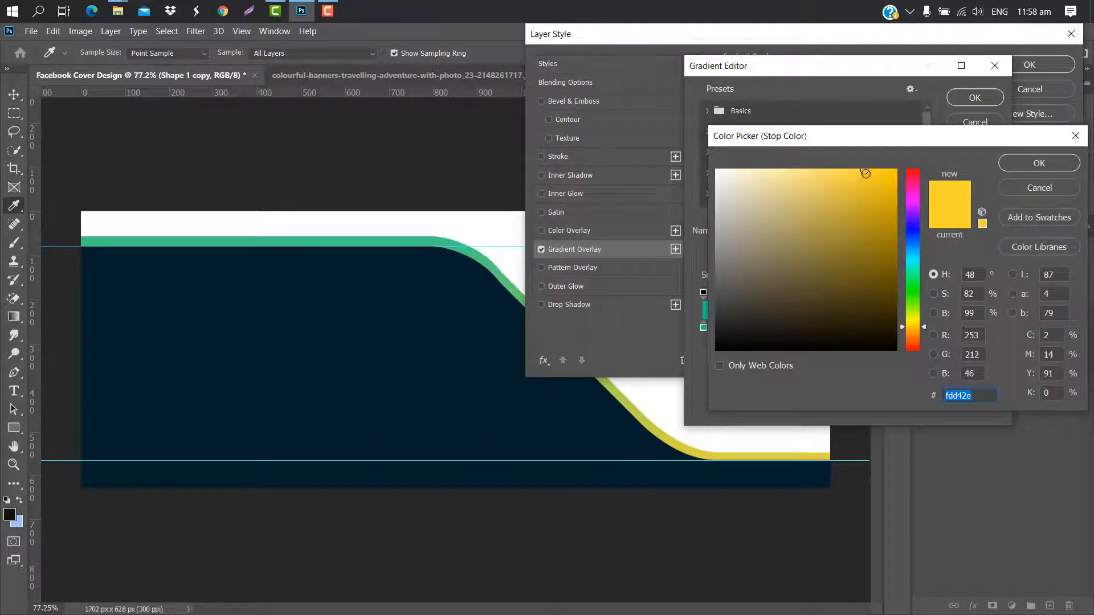
pyautogui.click(868, 174)
pyautogui.click(872, 170)
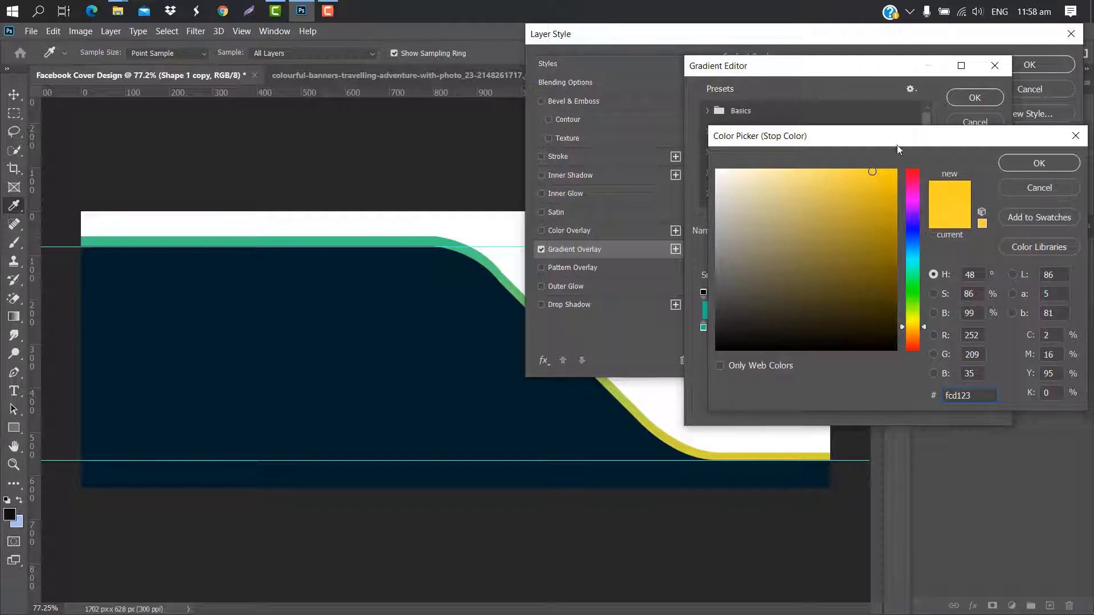
pyautogui.click(1022, 164)
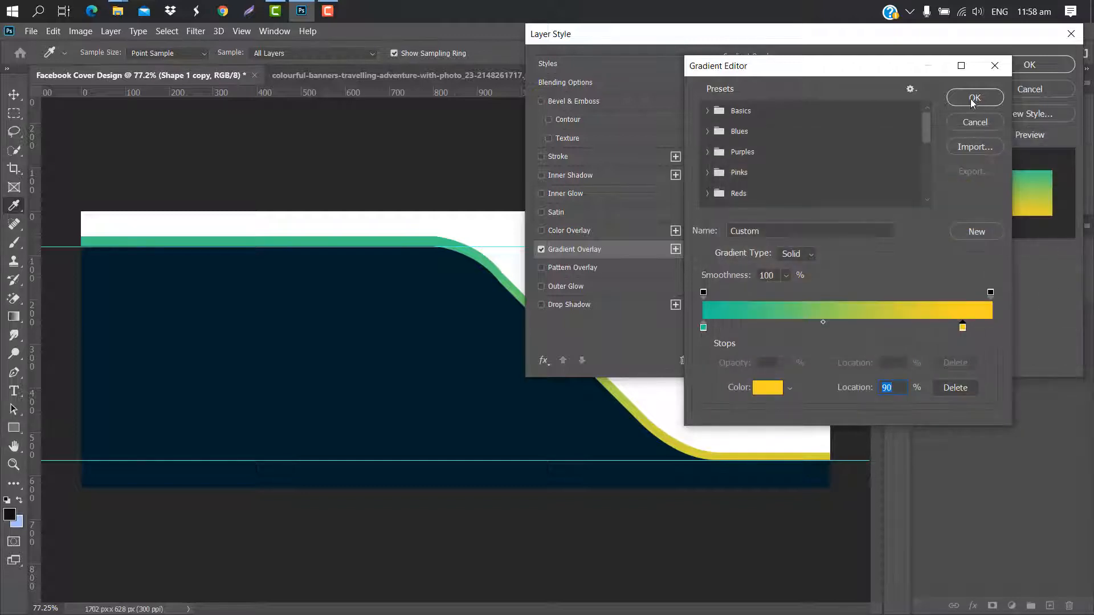
pyautogui.click(973, 99)
pyautogui.click(853, 182)
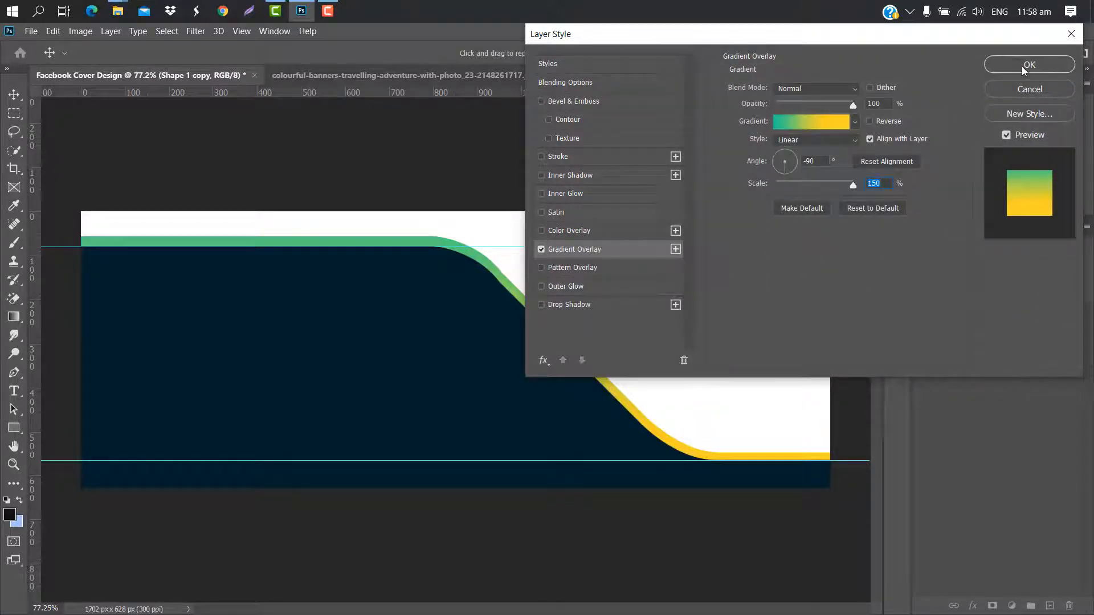
pyautogui.click(1023, 66)
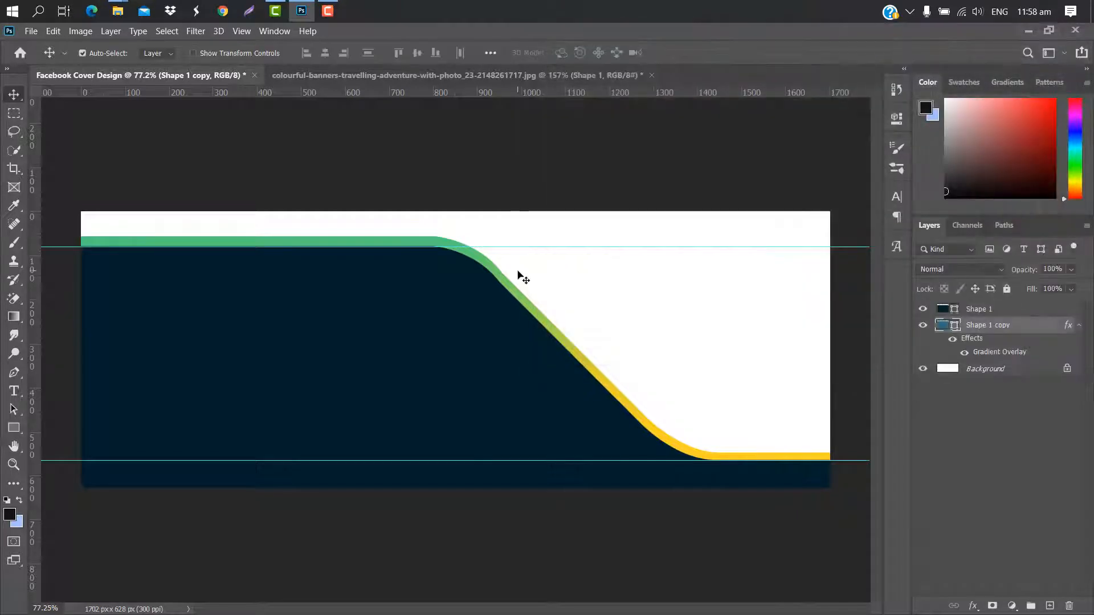
# Remove both horizontal guides from the canvas
pyautogui.moveTo(480, 248); pyautogui.dragTo(472, 98)
pyautogui.moveTo(548, 464); pyautogui.dragTo(534, 91)
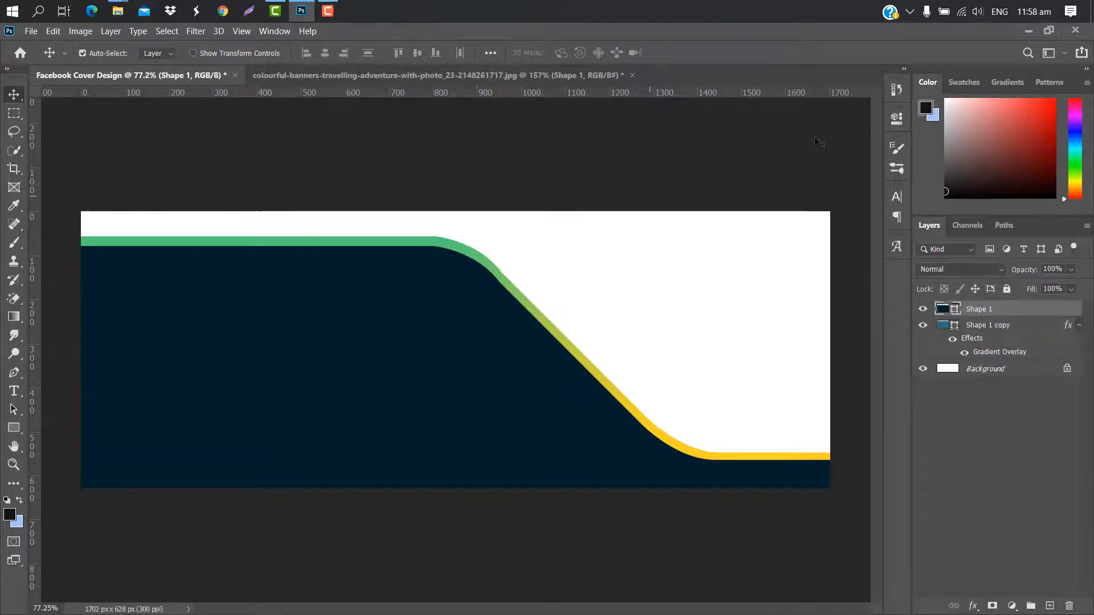
# Place the desktop image "1" in the cover beneath both shape layers, flush with the canvas's right edge
pyautogui.click(1025, 31)
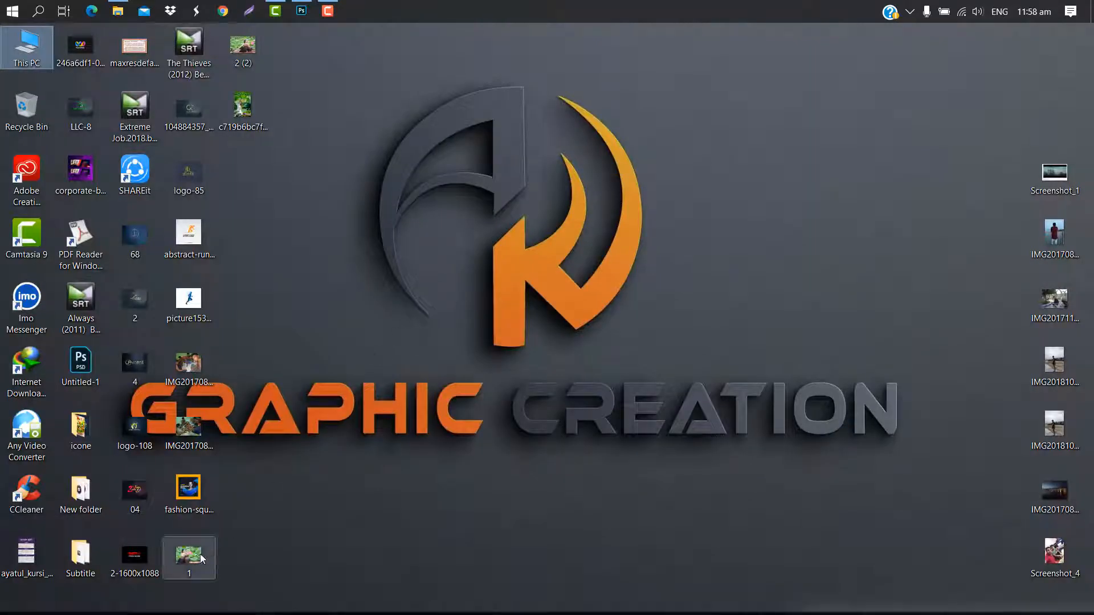
pyautogui.moveTo(200, 557); pyautogui.dragTo(713, 298)
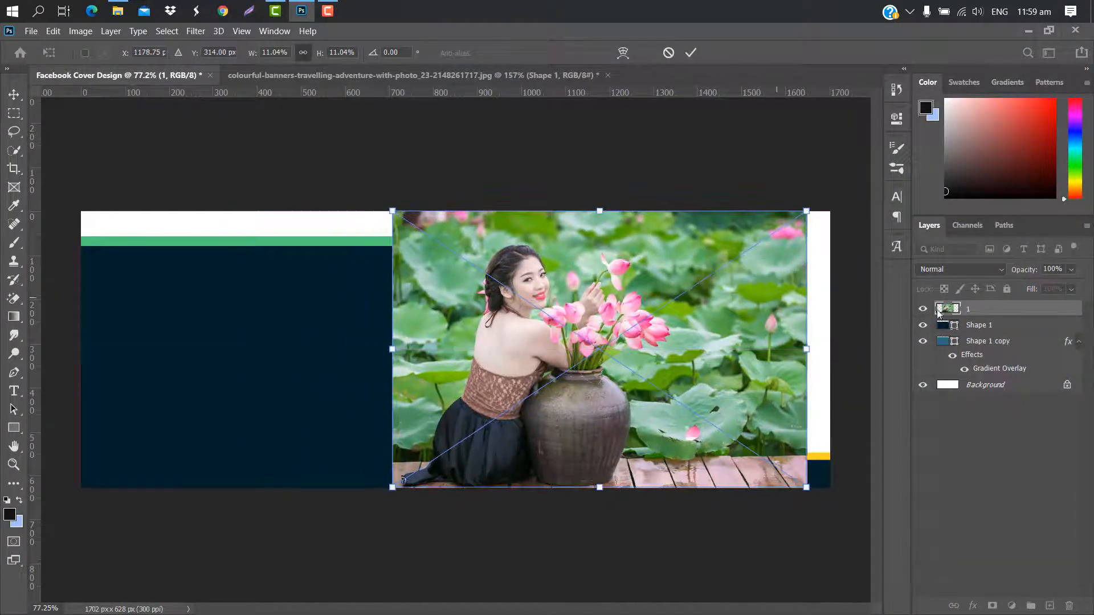
pyautogui.moveTo(1032, 309); pyautogui.dragTo(1047, 372)
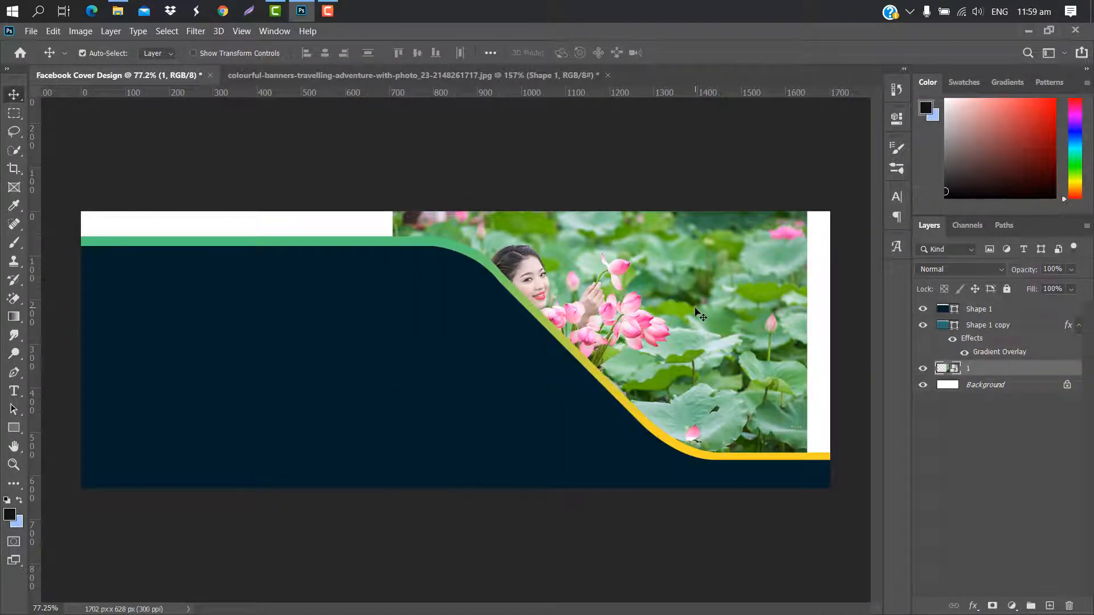
pyautogui.moveTo(700, 313); pyautogui.dragTo(728, 307)
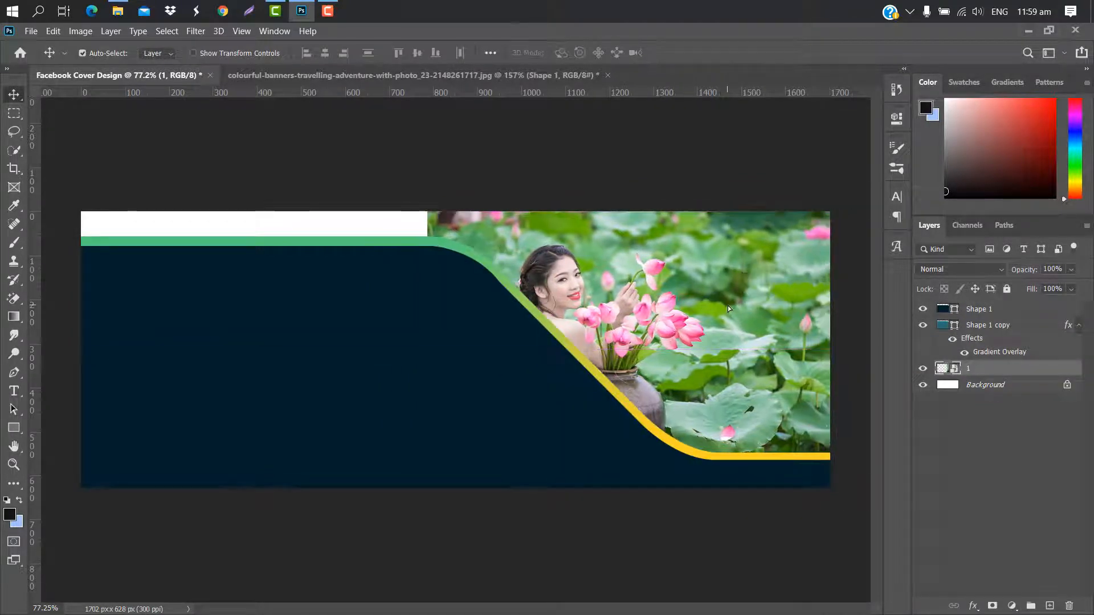
# Flip the photo horizontally, scale it to about 11.27%, and reposition it so the woman and vase fit above the curve
pyautogui.hotkey('ctrl', 't')
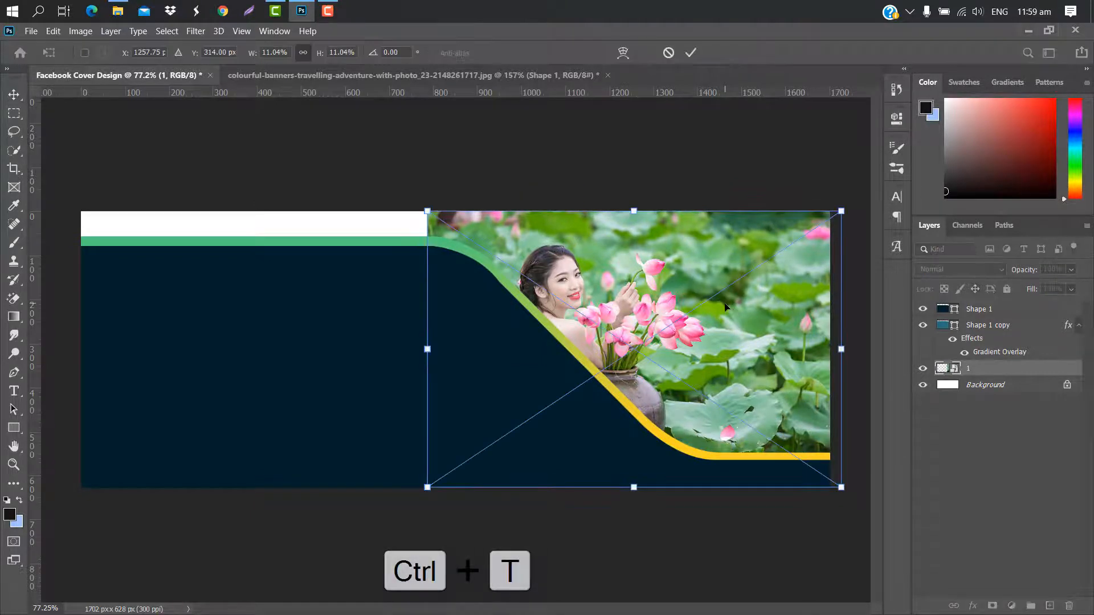
pyautogui.rightClick(725, 306)
pyautogui.click(745, 520)
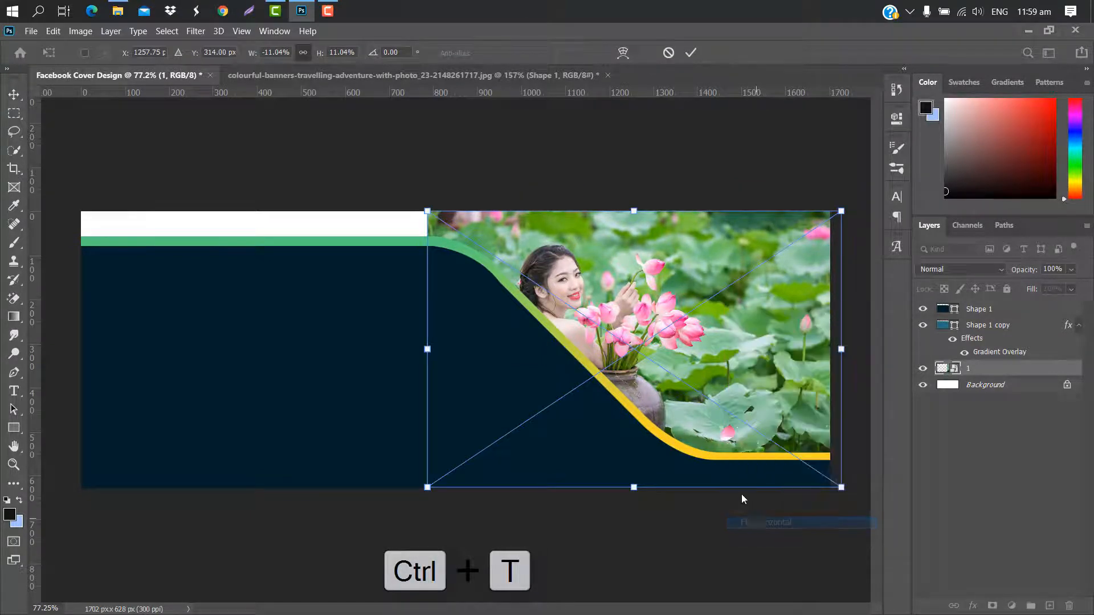
pyautogui.moveTo(792, 341); pyautogui.dragTo(796, 341)
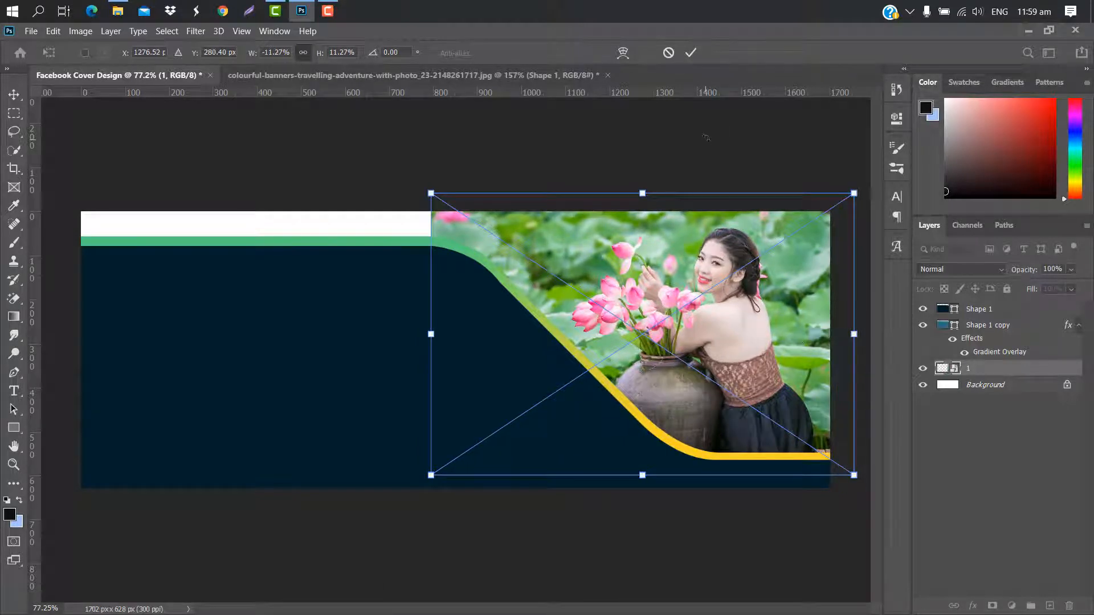
pyautogui.click(690, 53)
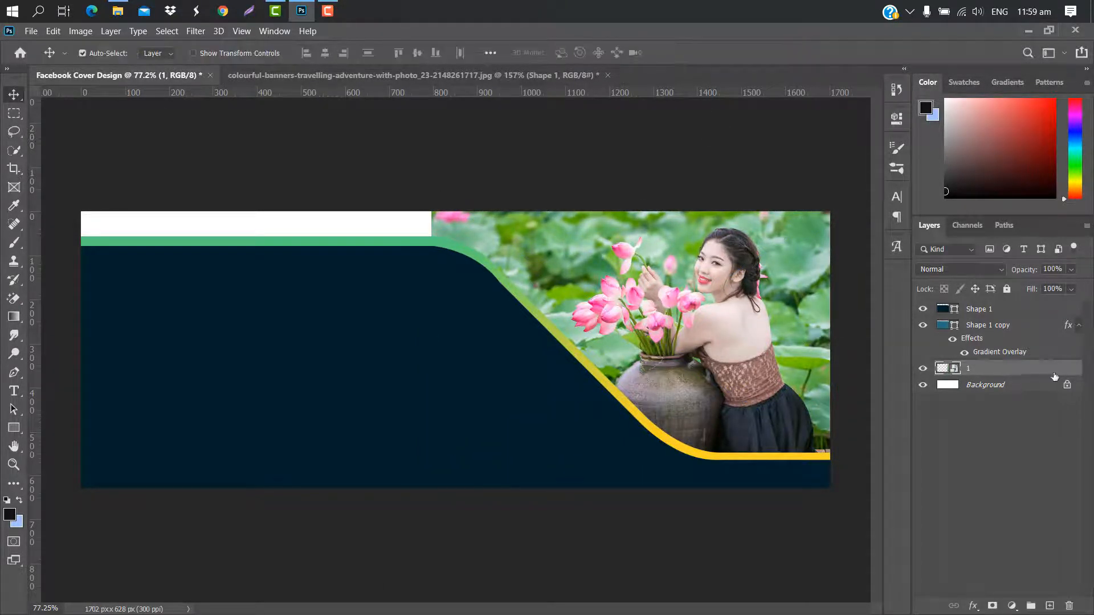
# Duplicate the photo layer, flip the copy horizontally, and move it over to cover the white strip above the dark shape
pyautogui.moveTo(1047, 370); pyautogui.dragTo(1049, 606)
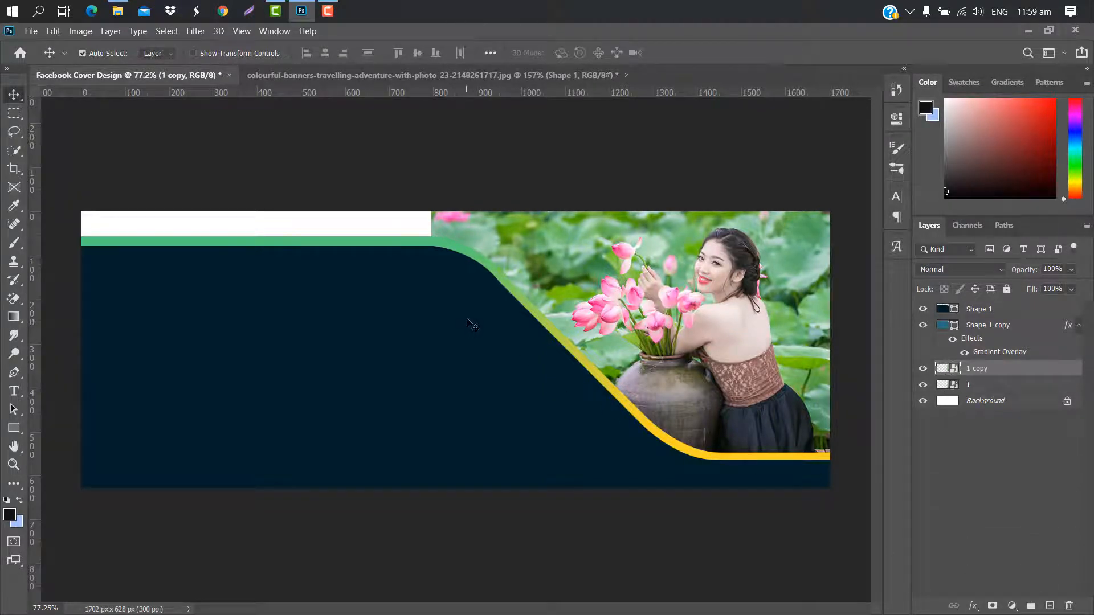
pyautogui.hotkey('ctrl', 't')
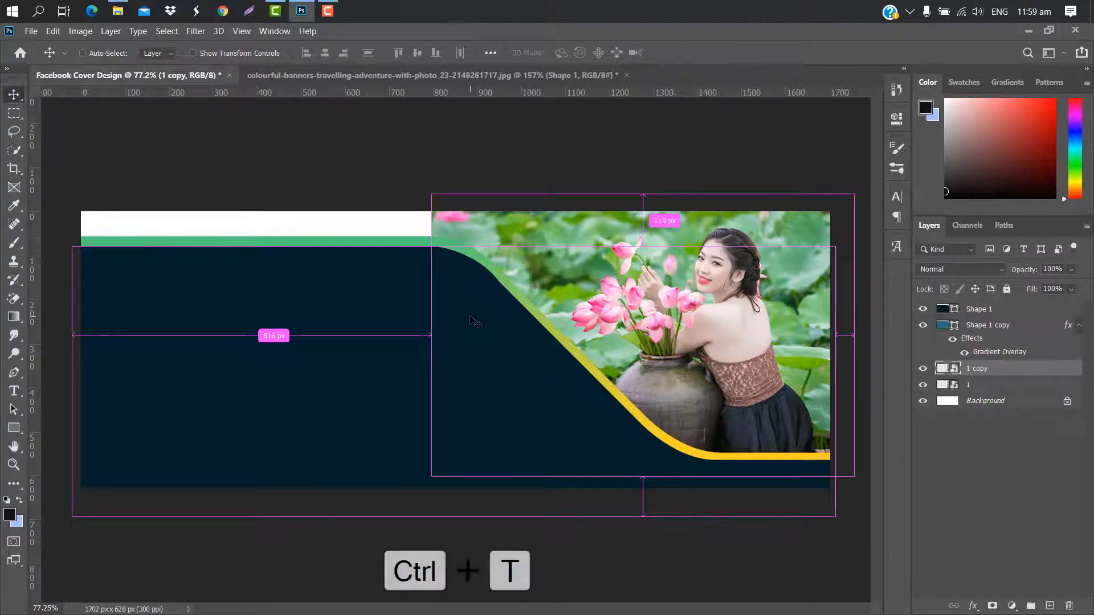
pyautogui.rightClick(659, 255)
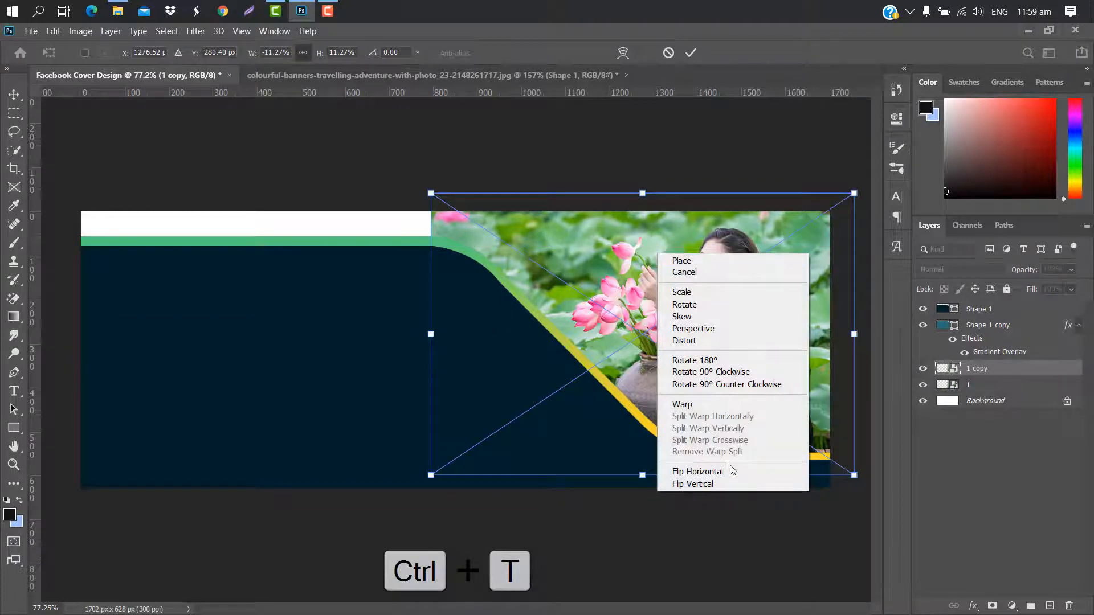
pyautogui.click(731, 470)
pyautogui.moveTo(609, 278); pyautogui.dragTo(266, 283)
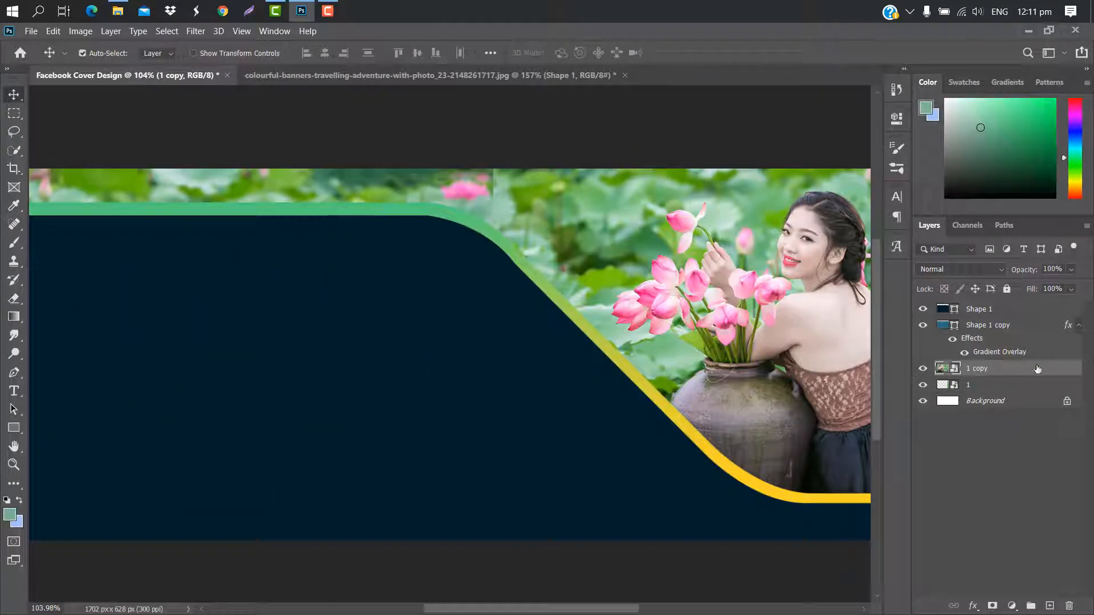
# Rasterize the 1 copy layer
pyautogui.doubleClick(1036, 368)
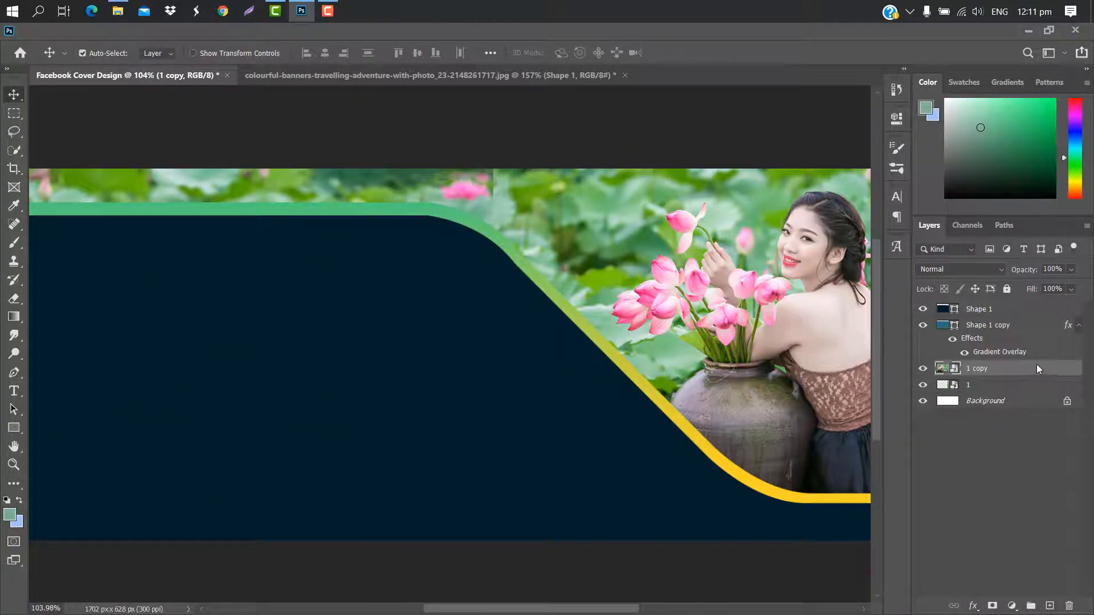
pyautogui.rightClick(1036, 368)
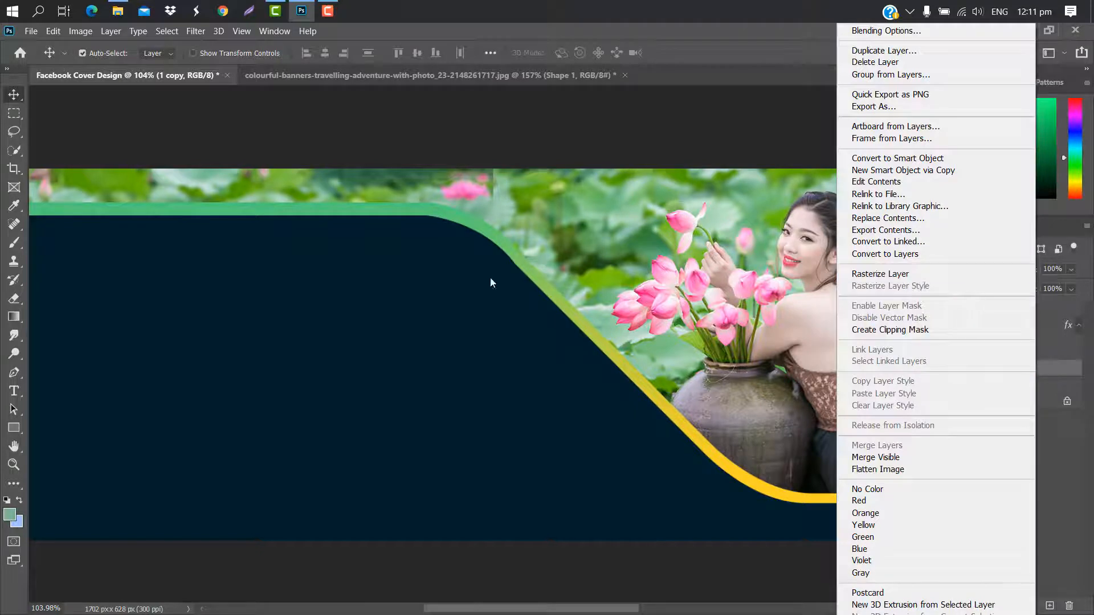
pyautogui.click(889, 274)
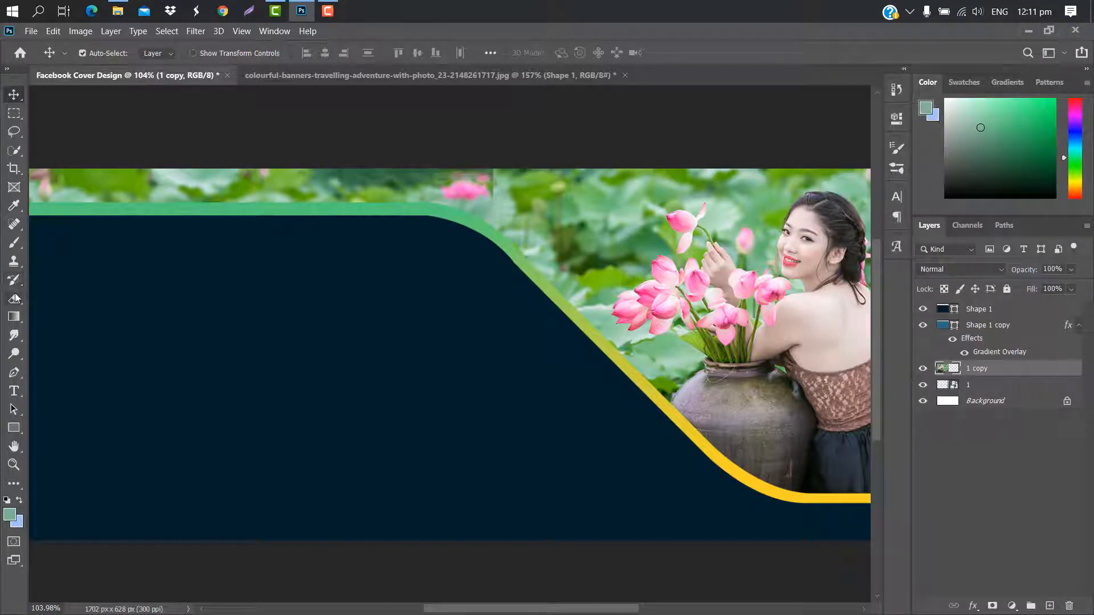
# Blend the vertical seam between the two photos on the 1 copy layer using the Eraser at 30% opacity
pyautogui.click(15, 298)
pyautogui.rightClick(15, 298)
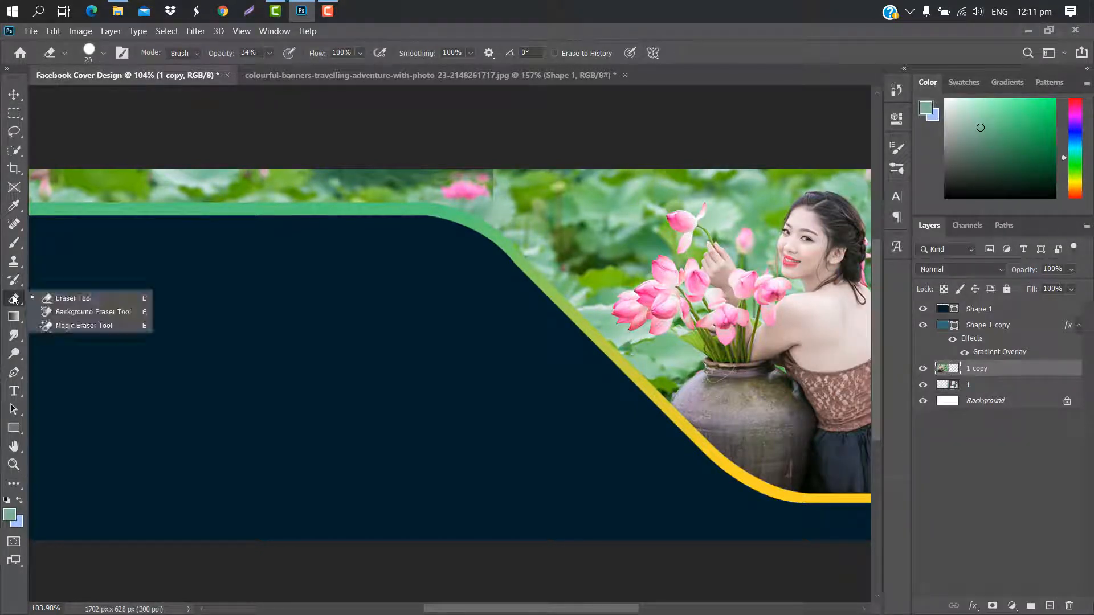
pyautogui.click(57, 297)
pyautogui.scroll(4, 399, 241)
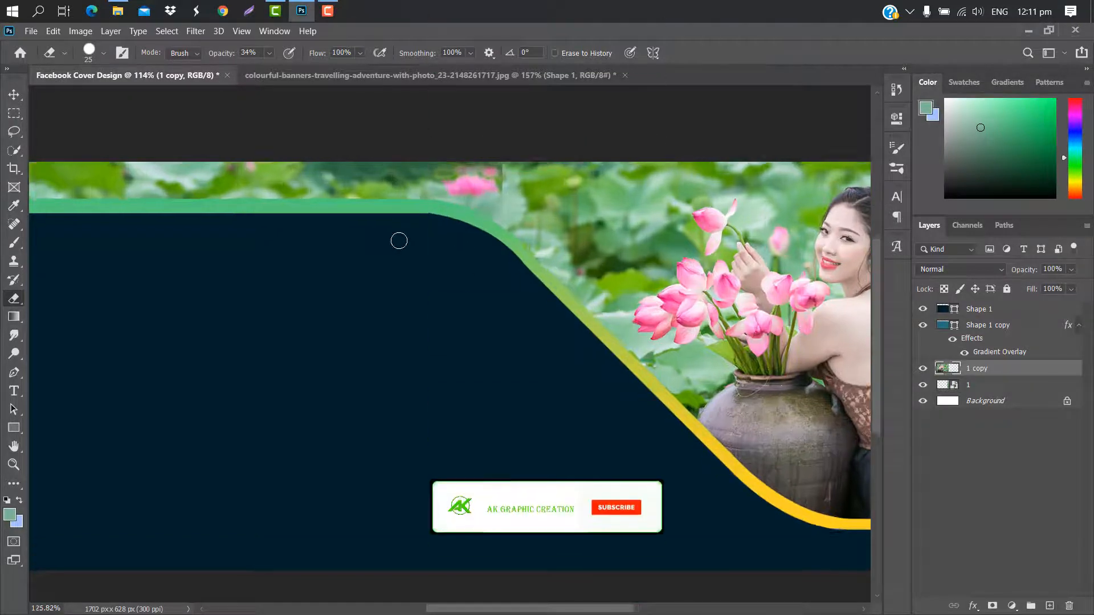
pyautogui.moveTo(229, 57); pyautogui.dragTo(225, 57)
pyautogui.scroll(6, 581, 209)
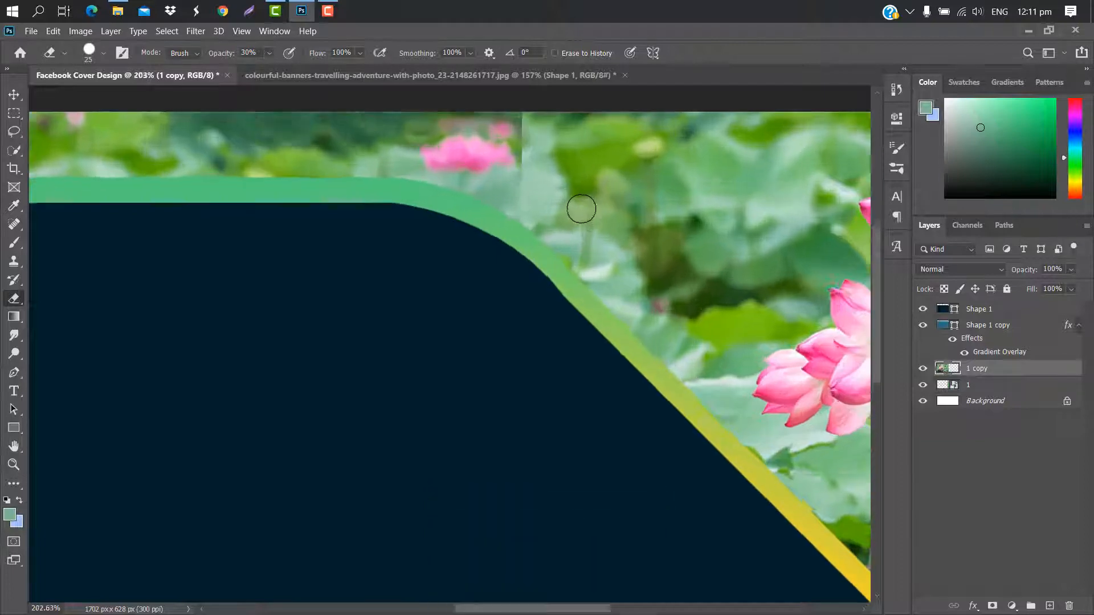
pyautogui.scroll(2, 468, 235)
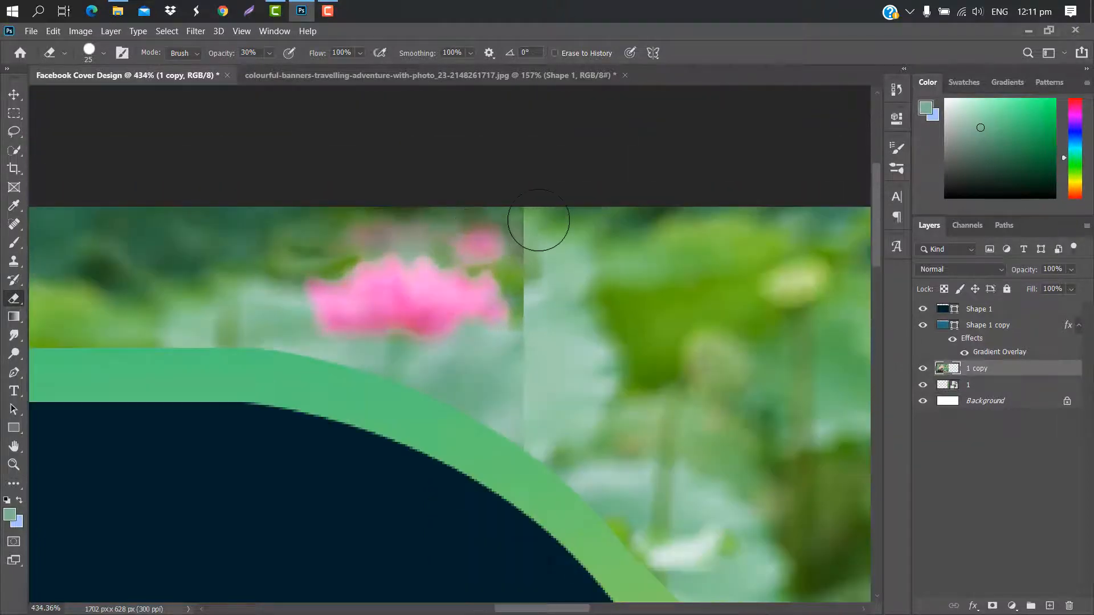
pyautogui.moveTo(552, 226)
pyautogui.mouseDown()
pyautogui.moveTo(541, 446)
pyautogui.moveTo(514, 377)
pyautogui.moveTo(525, 265)
pyautogui.moveTo(512, 219)
pyautogui.moveTo(524, 346)
pyautogui.moveTo(549, 339)
pyautogui.moveTo(538, 299)
pyautogui.moveTo(535, 314)
pyautogui.moveTo(561, 301)
pyautogui.moveTo(531, 269)
pyautogui.mouseUp()
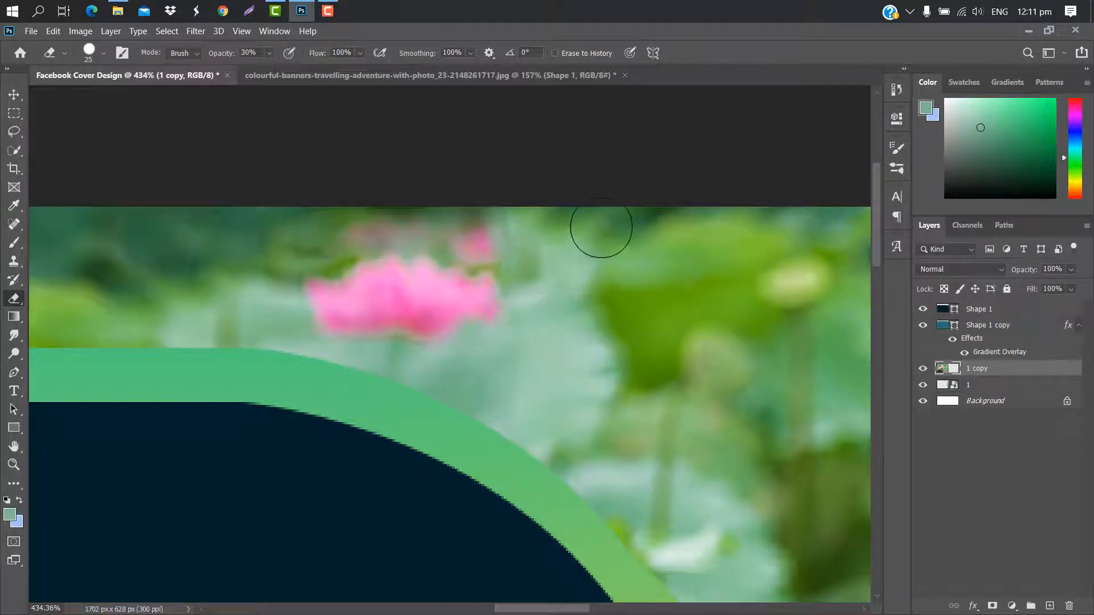
pyautogui.scroll(-12, 600, 229)
# Duplicate the Shape 1 copy layer beneath the original and replace the duplicate's gradient with a Color Overlay of #505b7a
pyautogui.click(14, 94)
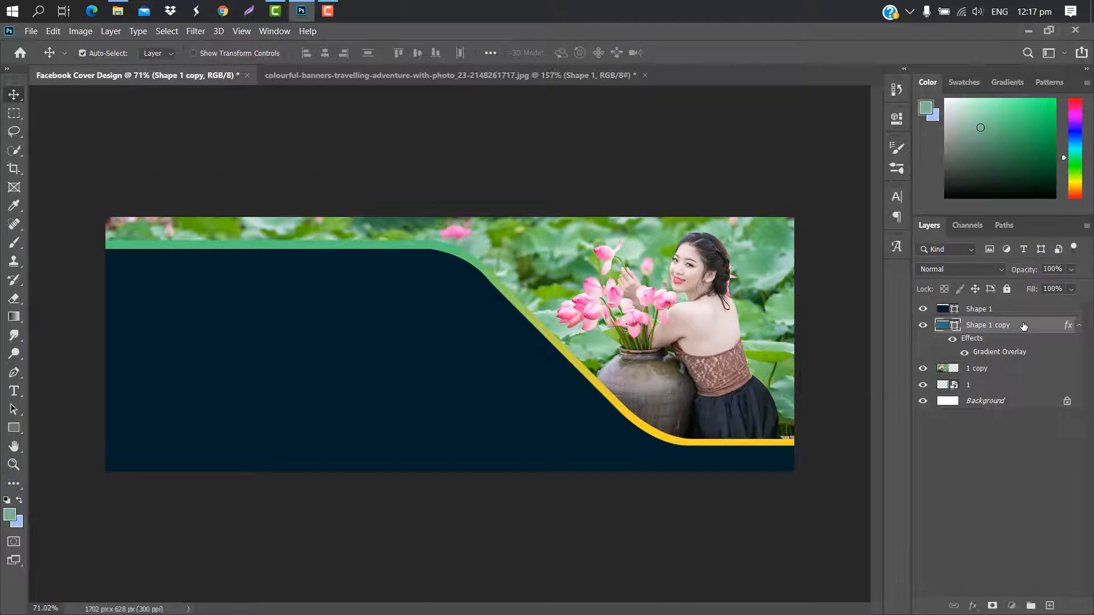
pyautogui.moveTo(1024, 326); pyautogui.dragTo(1050, 604)
pyautogui.doubleClick(1042, 368)
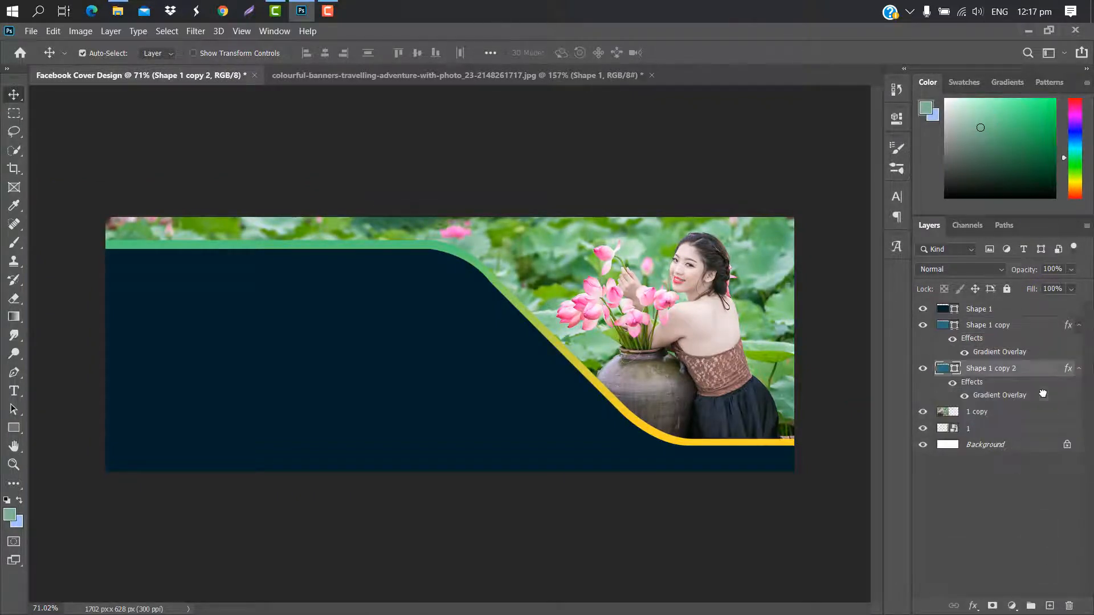
pyautogui.click(596, 233)
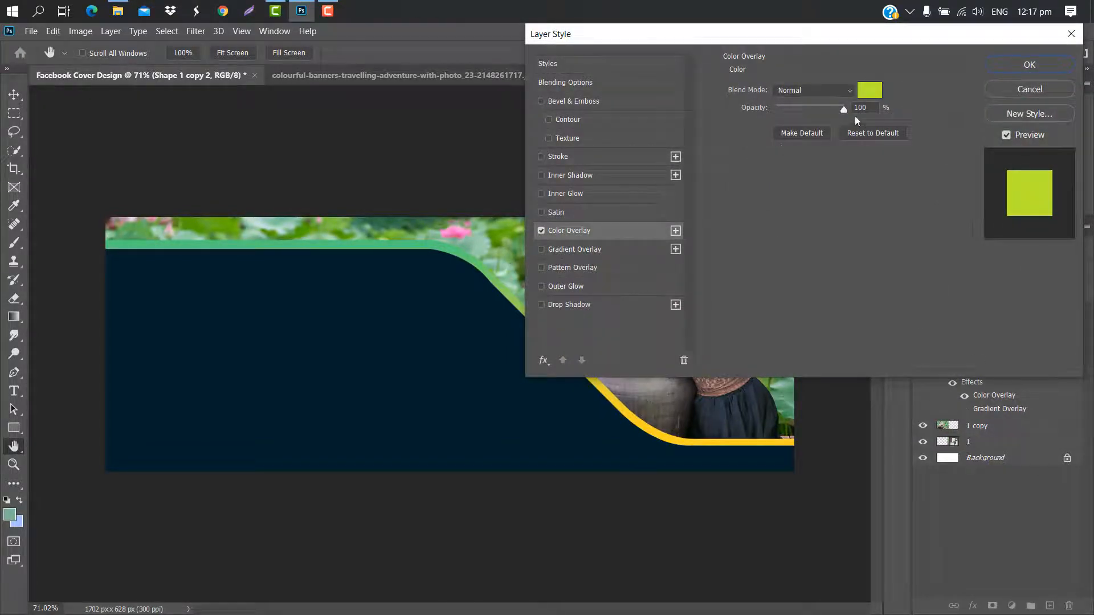
pyautogui.click(876, 100)
pyautogui.click(911, 237)
pyautogui.click(745, 261)
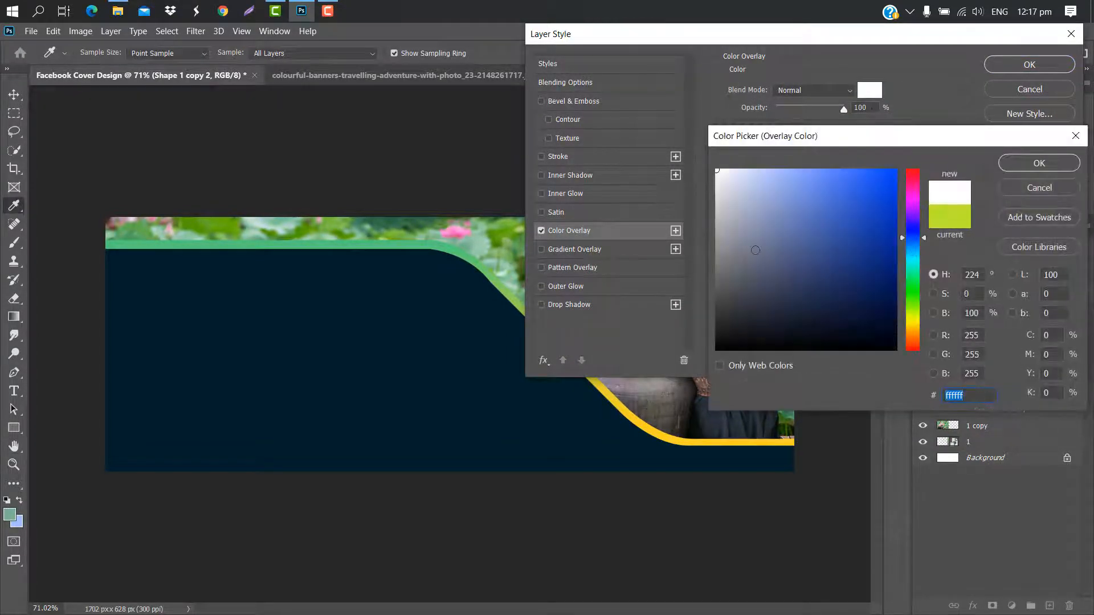
pyautogui.click(777, 264)
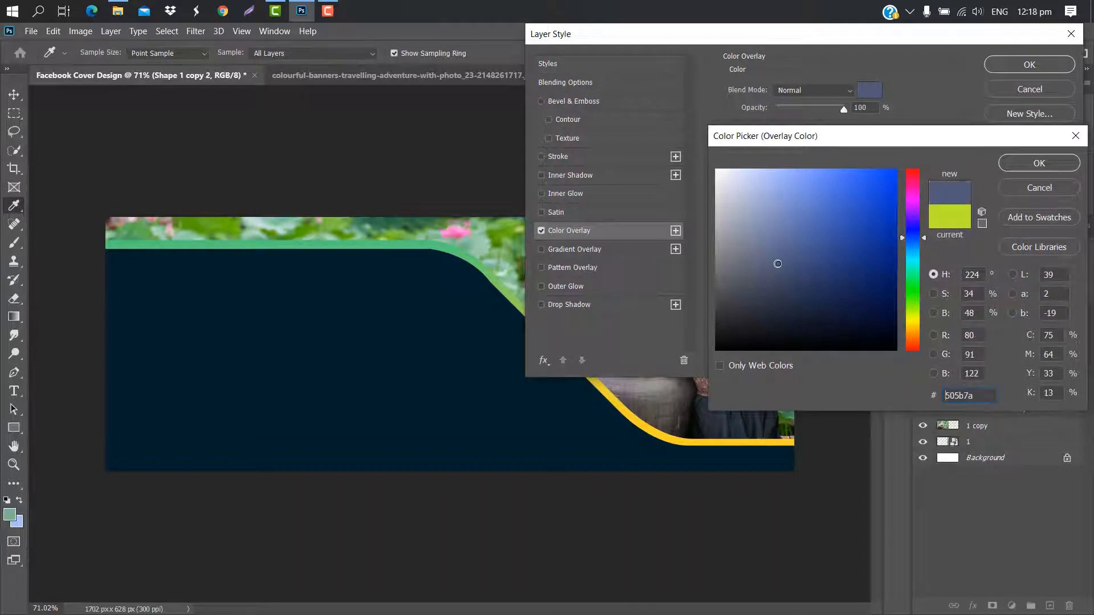
pyautogui.click(1021, 164)
pyautogui.click(1035, 68)
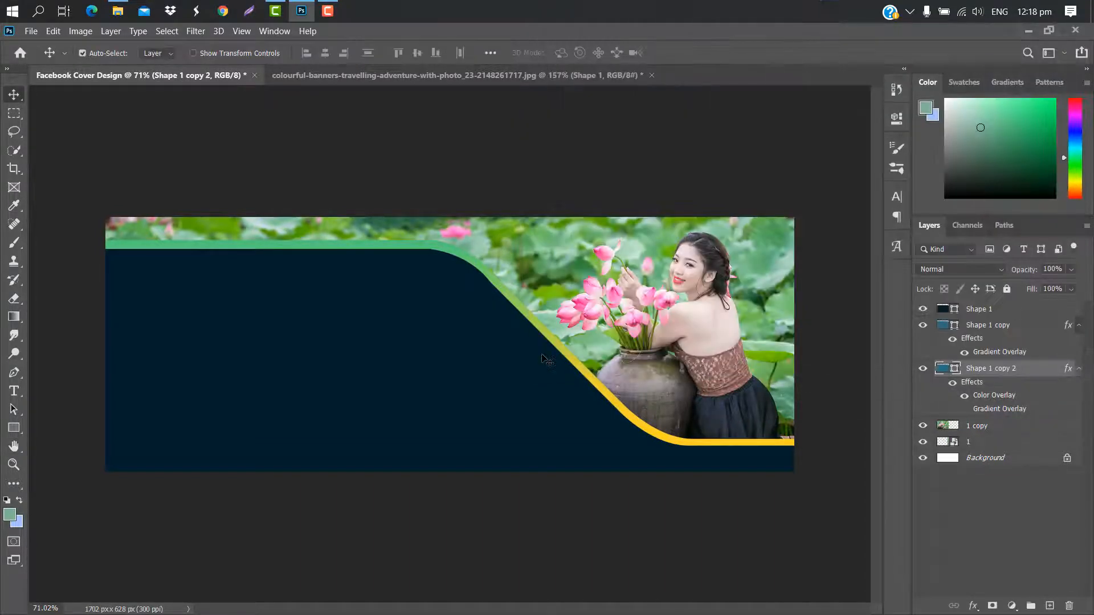
# Shift the slate-blue duplicate shape slightly upward so it forms a second band along the gradient edge
pyautogui.hotkey('ctrl', 't')
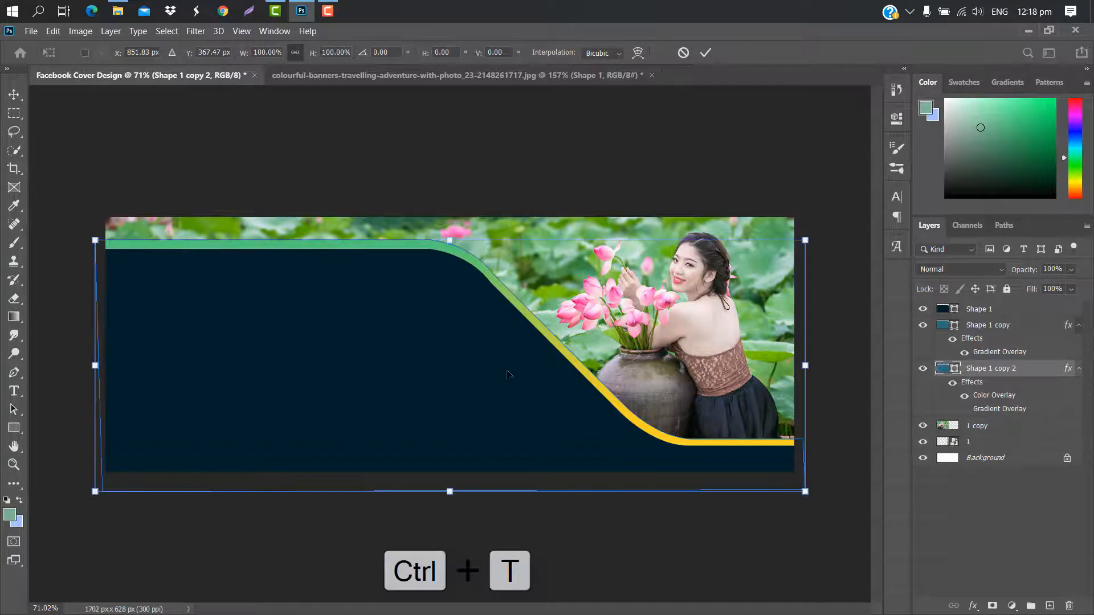
pyautogui.moveTo(508, 371); pyautogui.dragTo(513, 367)
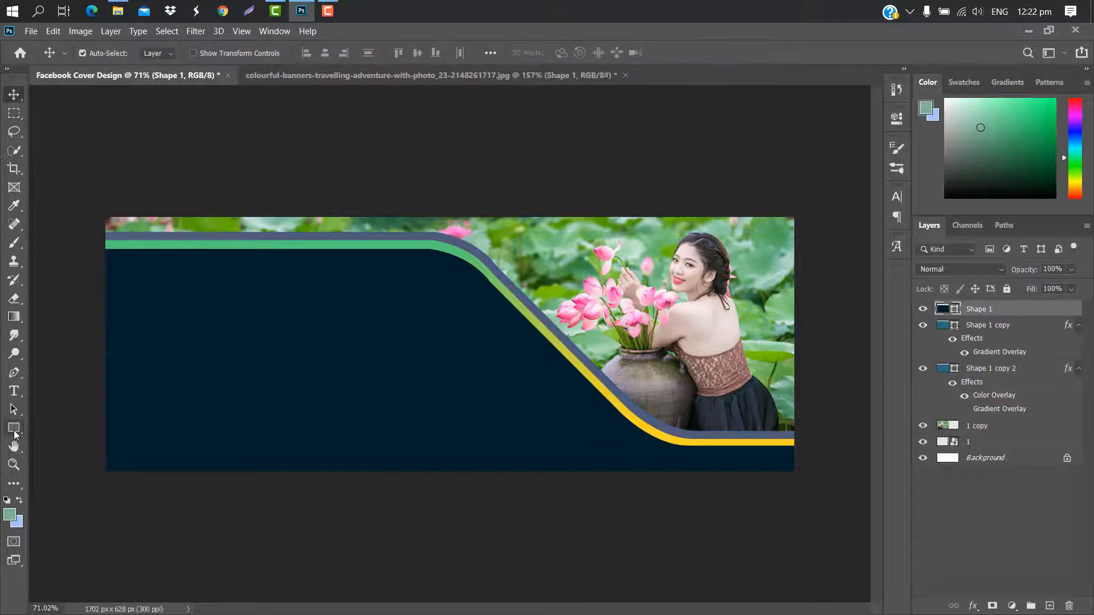
# Draw a rectangle about 459 × 107 px on the dark shape and round all its corners to 53.5 px
pyautogui.click(15, 428)
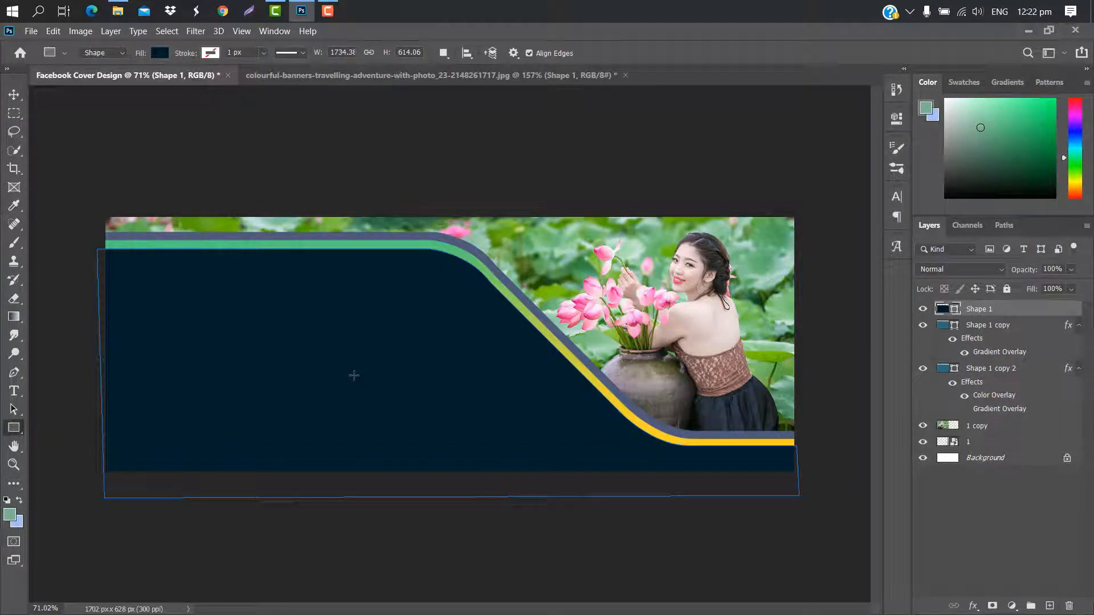
pyautogui.moveTo(354, 375); pyautogui.dragTo(539, 418)
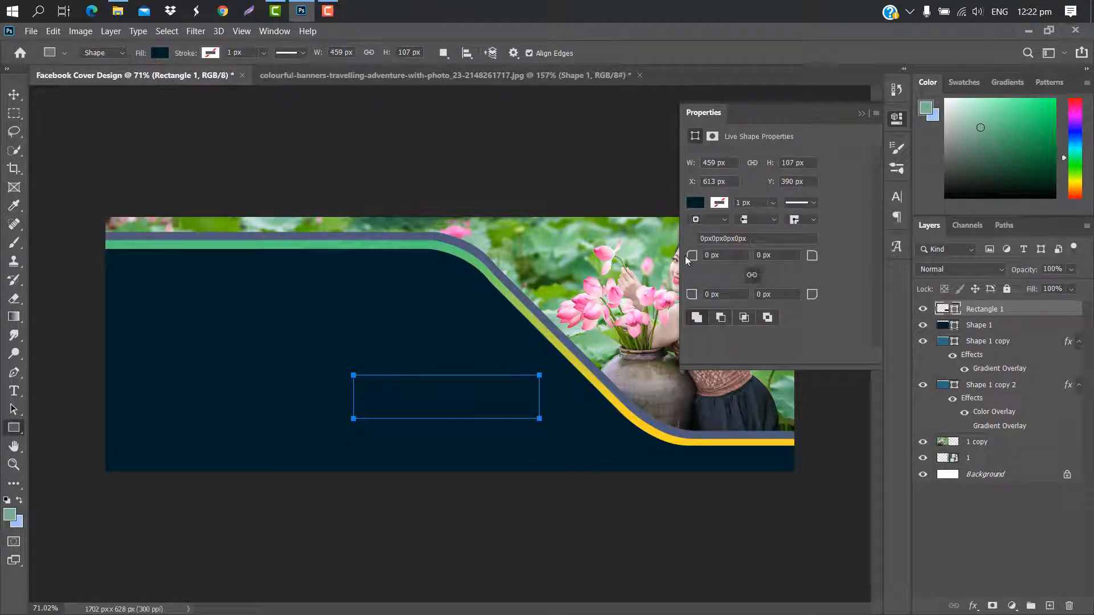
pyautogui.moveTo(687, 260); pyautogui.dragTo(758, 279)
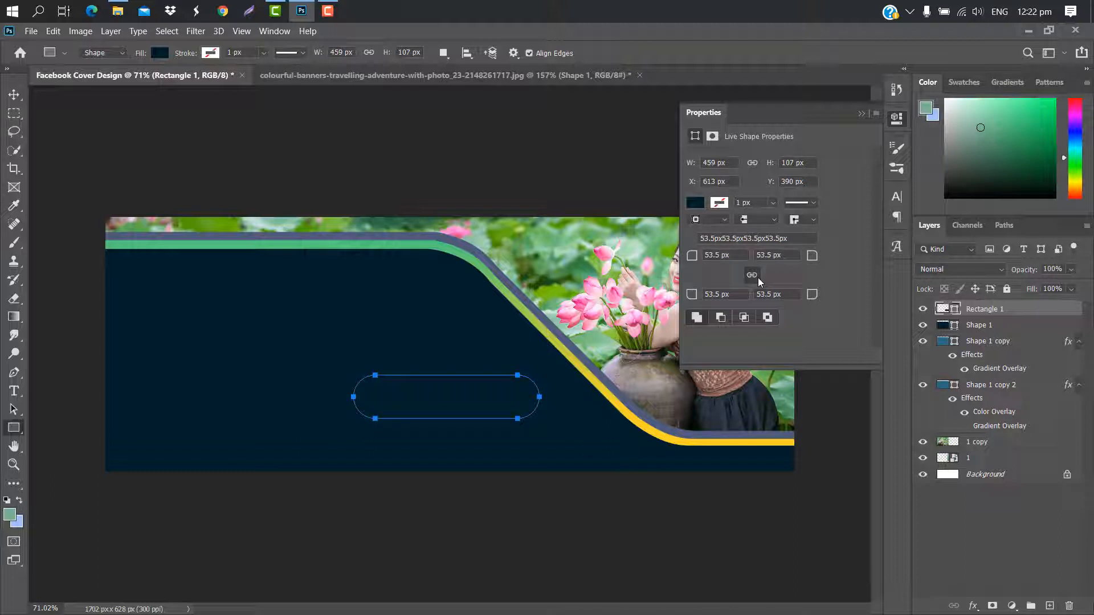
# Unlink the rectangle's corner radii, set the upper-left and lower-right corners to 0 px, and enlarge the other two to about 100 px
pyautogui.moveTo(687, 263); pyautogui.dragTo(653, 264)
pyautogui.moveTo(812, 305); pyautogui.dragTo(735, 302)
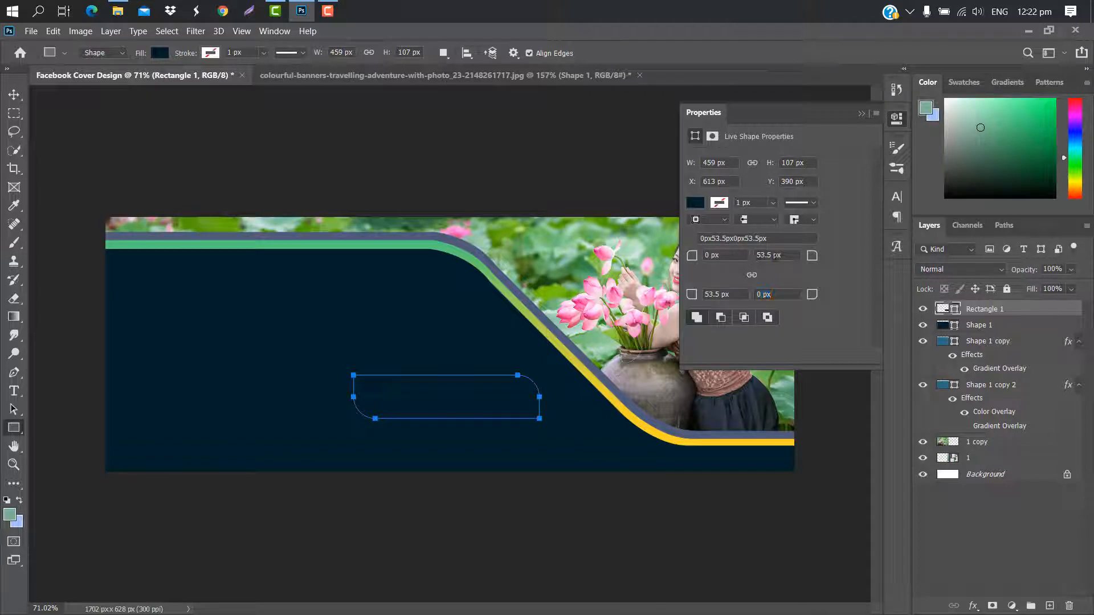
pyautogui.moveTo(811, 256)
pyautogui.mouseDown()
pyautogui.moveTo(837, 256)
pyautogui.moveTo(809, 259)
pyautogui.mouseUp()
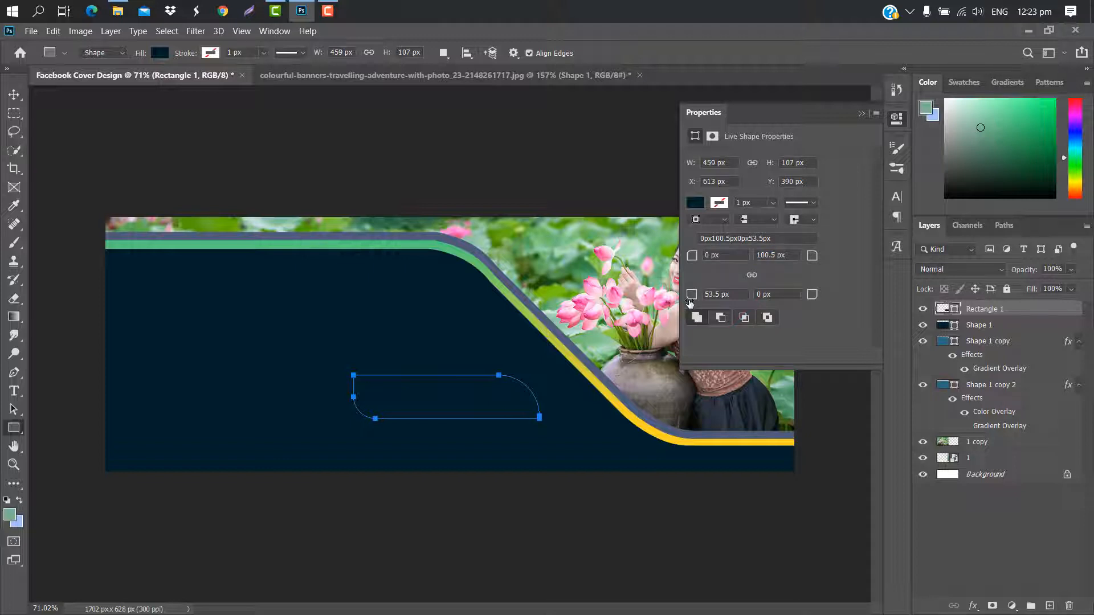
pyautogui.moveTo(690, 302); pyautogui.dragTo(724, 300)
pyautogui.moveTo(724, 301); pyautogui.dragTo(726, 301)
pyautogui.click(861, 113)
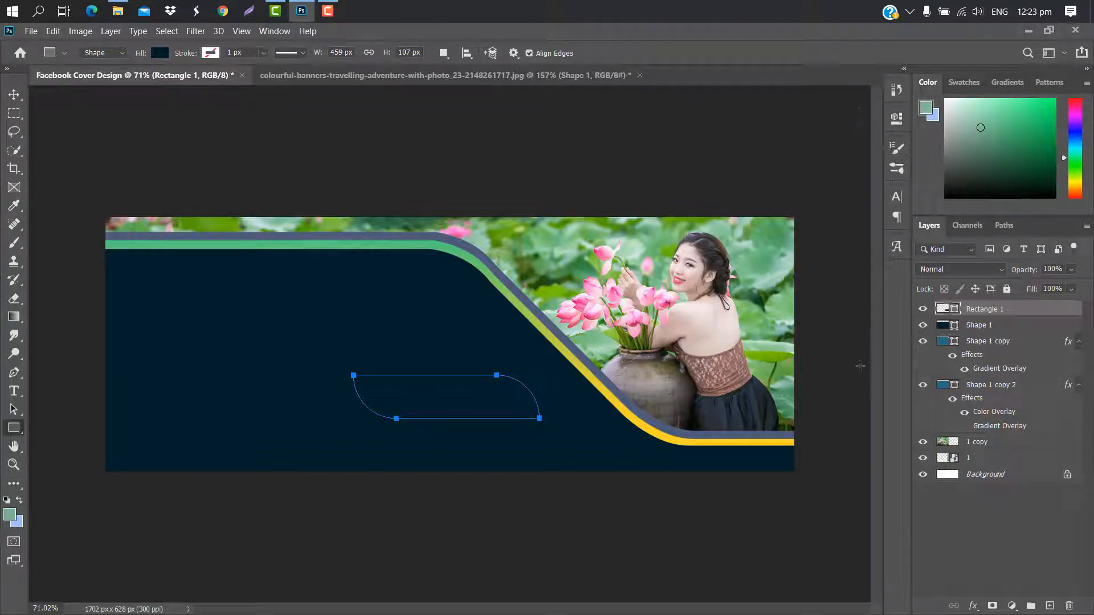
# Change the Rectangle 1 fill colour to white #ffffff
pyautogui.doubleClick(942, 309)
pyautogui.moveTo(775, 228); pyautogui.dragTo(724, 169)
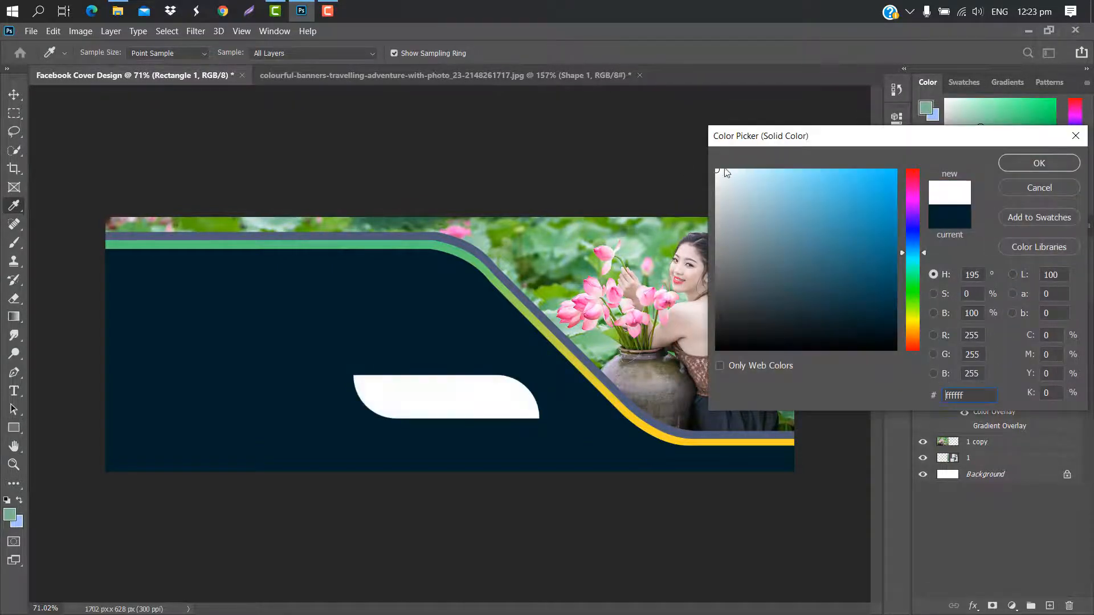
pyautogui.click(1038, 164)
# Move the white leaf-shaped label down and to the right, and skew its upper-right and lower-left corners slightly inward
pyautogui.hotkey('ctrl', 't')
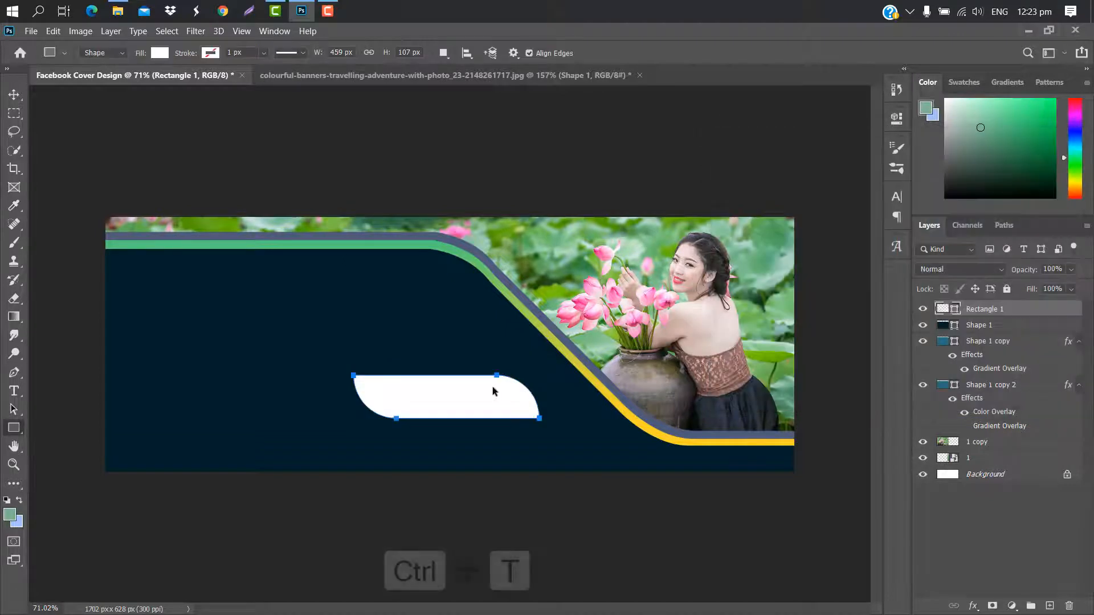
pyautogui.moveTo(492, 387); pyautogui.dragTo(515, 414)
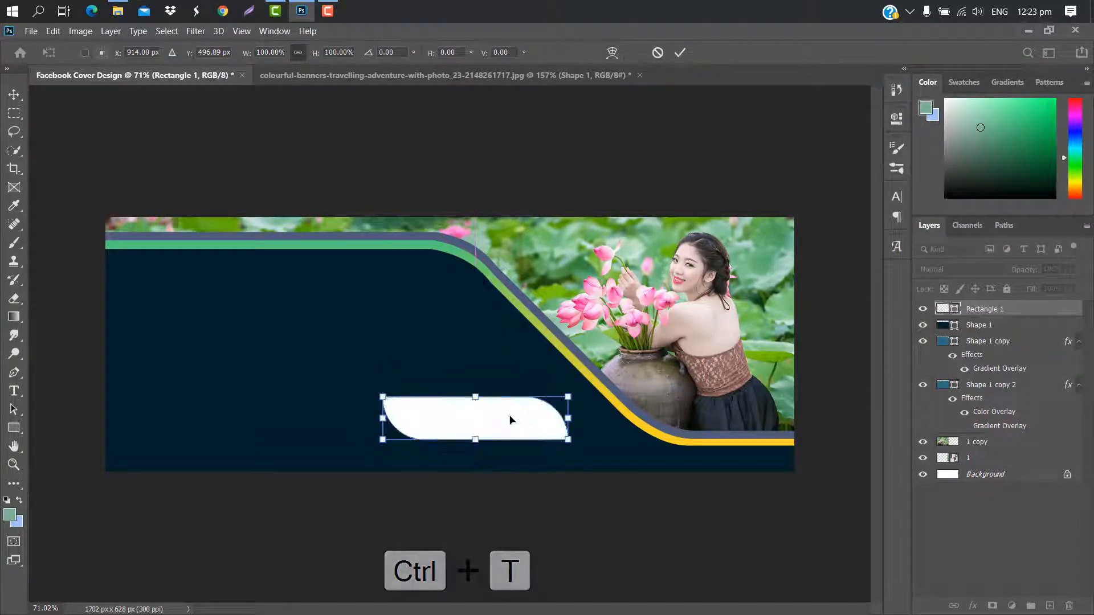
pyautogui.rightClick(533, 427)
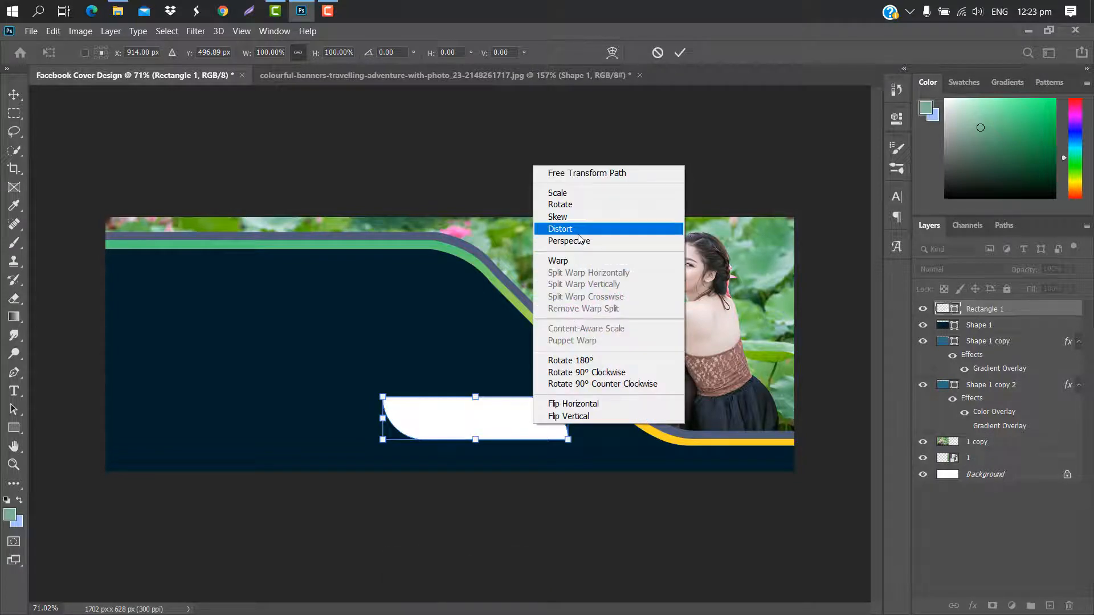
pyautogui.click(558, 216)
pyautogui.moveTo(567, 397); pyautogui.dragTo(558, 401)
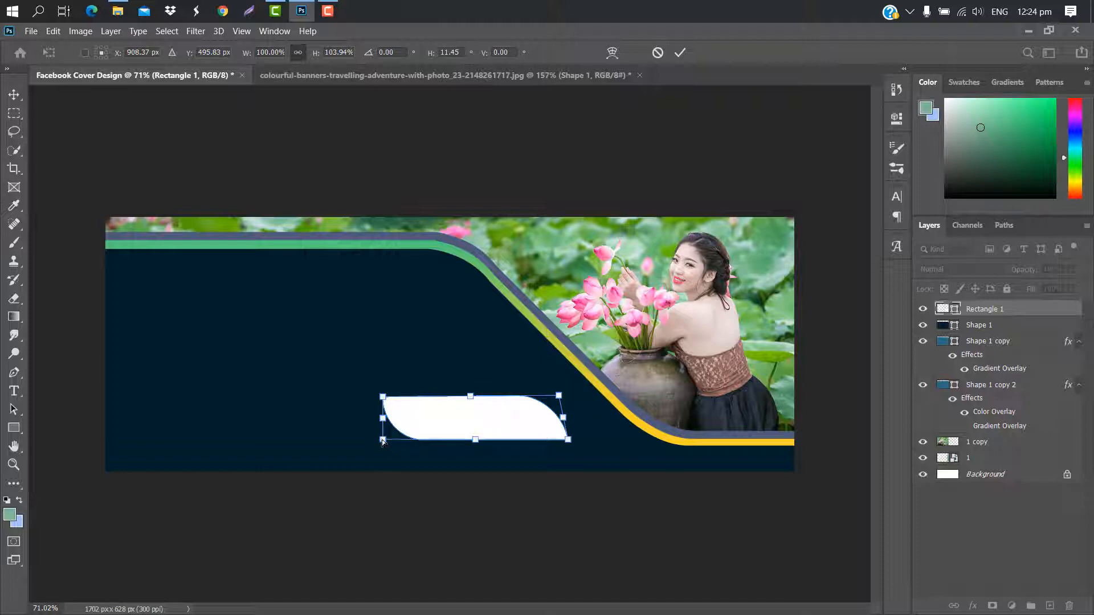
pyautogui.moveTo(383, 441); pyautogui.dragTo(389, 441)
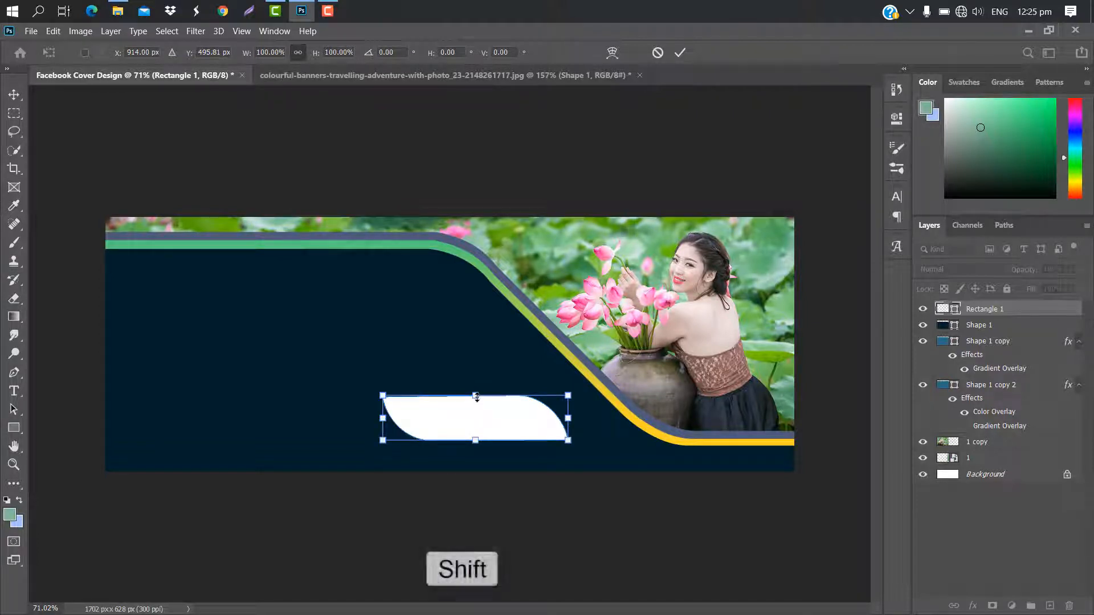
# Scale the white label to about 106% width and 85% height, and move it near the dark shape's lower edge beside the curve
pyautogui.moveTo(476, 397); pyautogui.dragTo(478, 403)
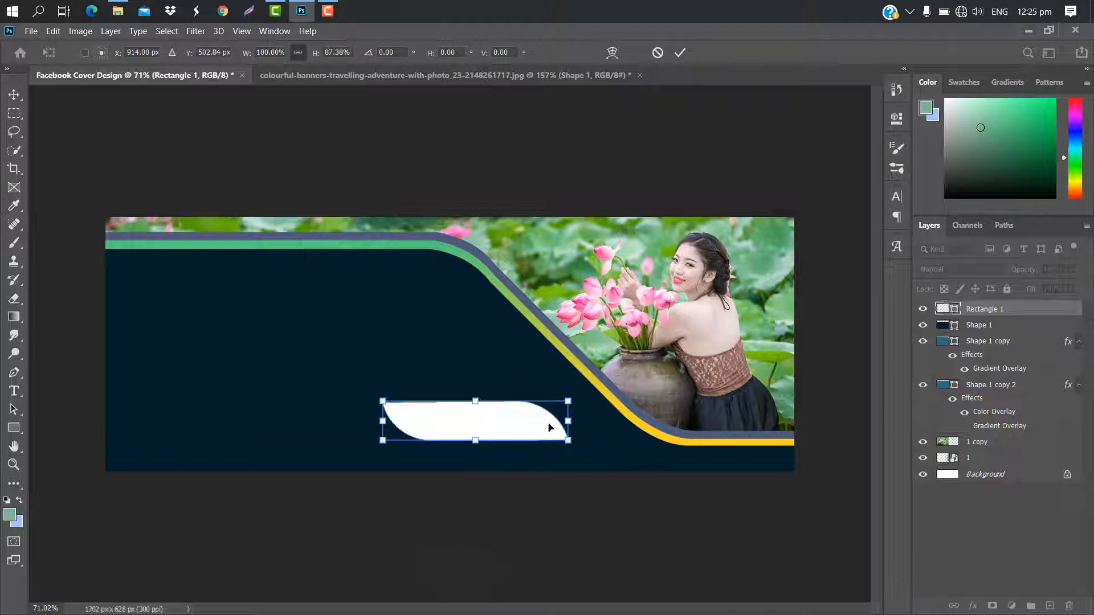
pyautogui.moveTo(568, 421); pyautogui.dragTo(579, 423)
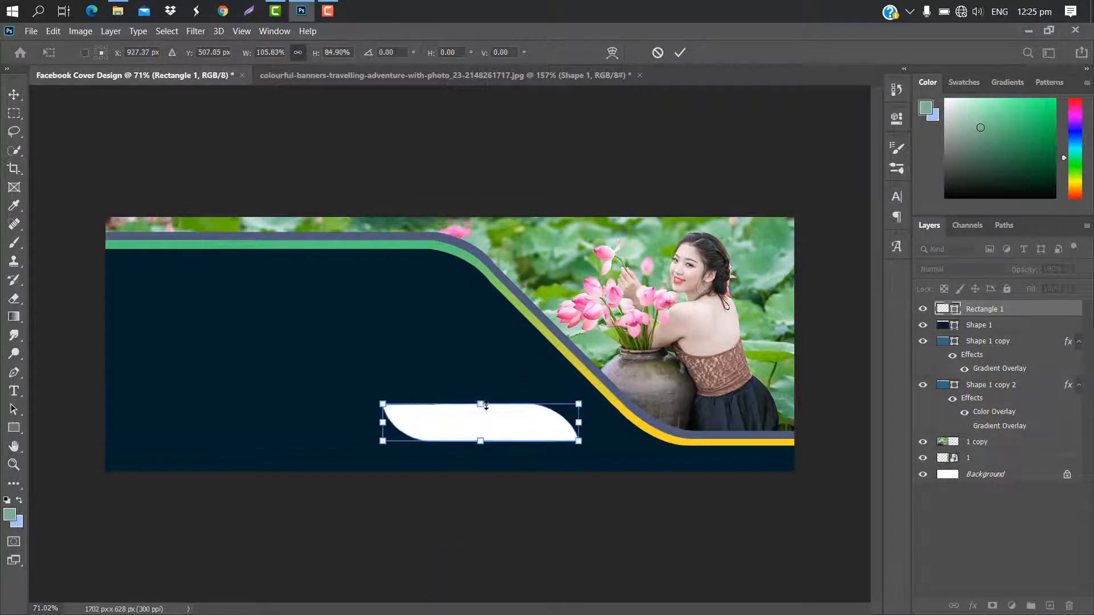
pyautogui.moveTo(511, 428); pyautogui.dragTo(530, 431)
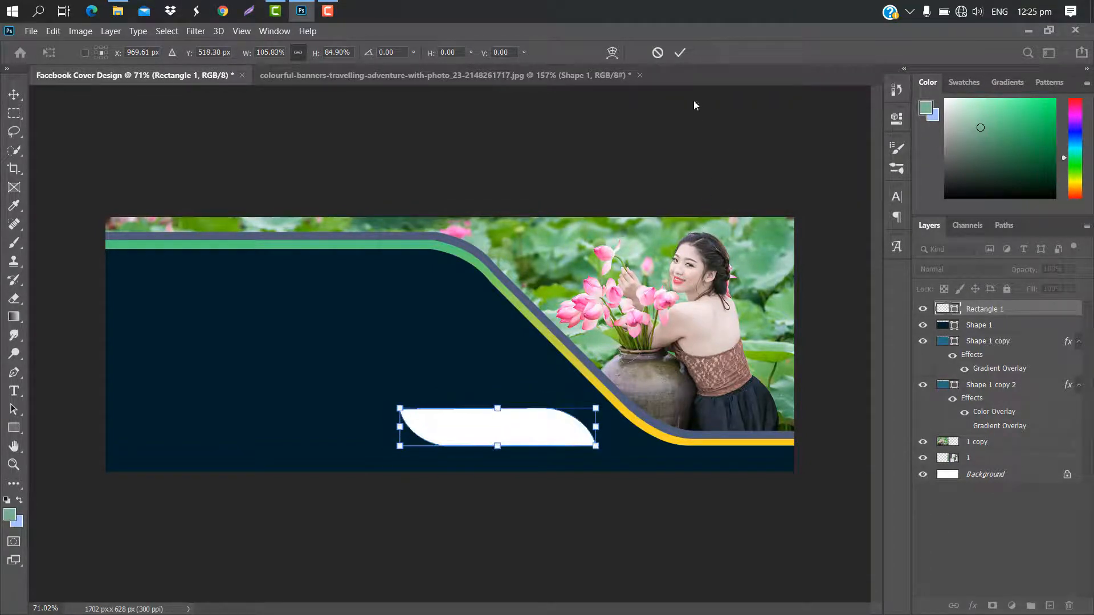
pyautogui.click(680, 53)
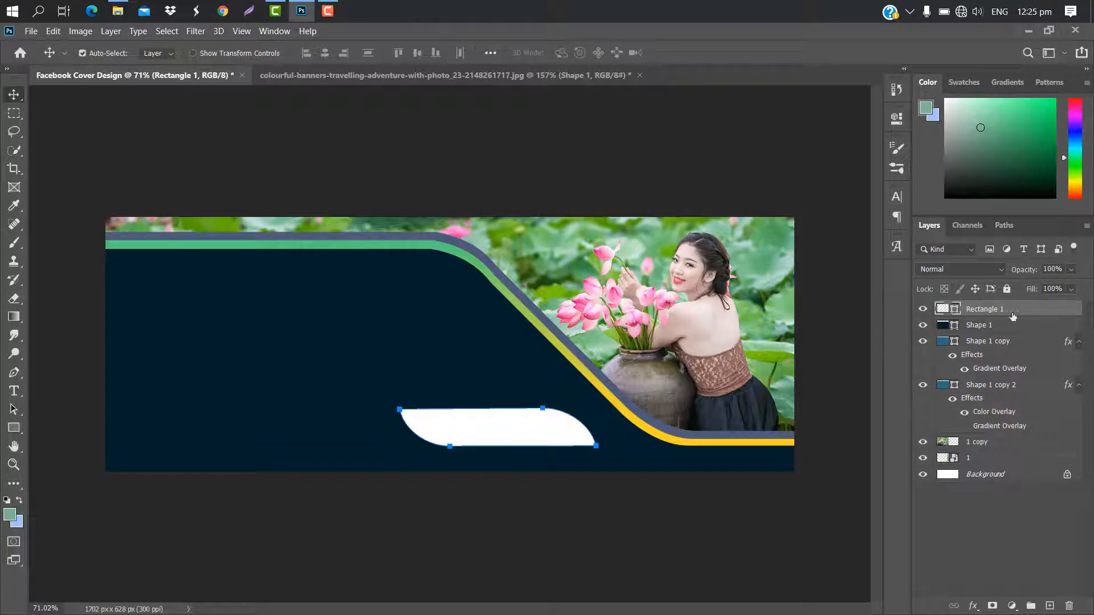
# Add a linear Gradient Overlay to the Rectangle 1 layer and set its angle to 0°
pyautogui.doubleClick(1060, 312)
pyautogui.click(648, 250)
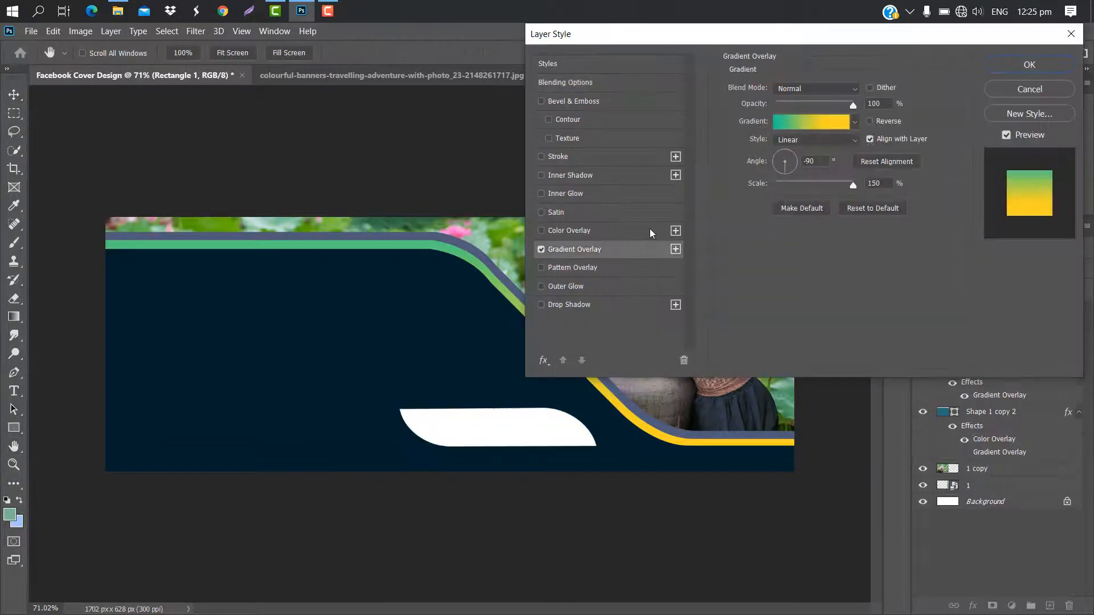
pyautogui.click(785, 164)
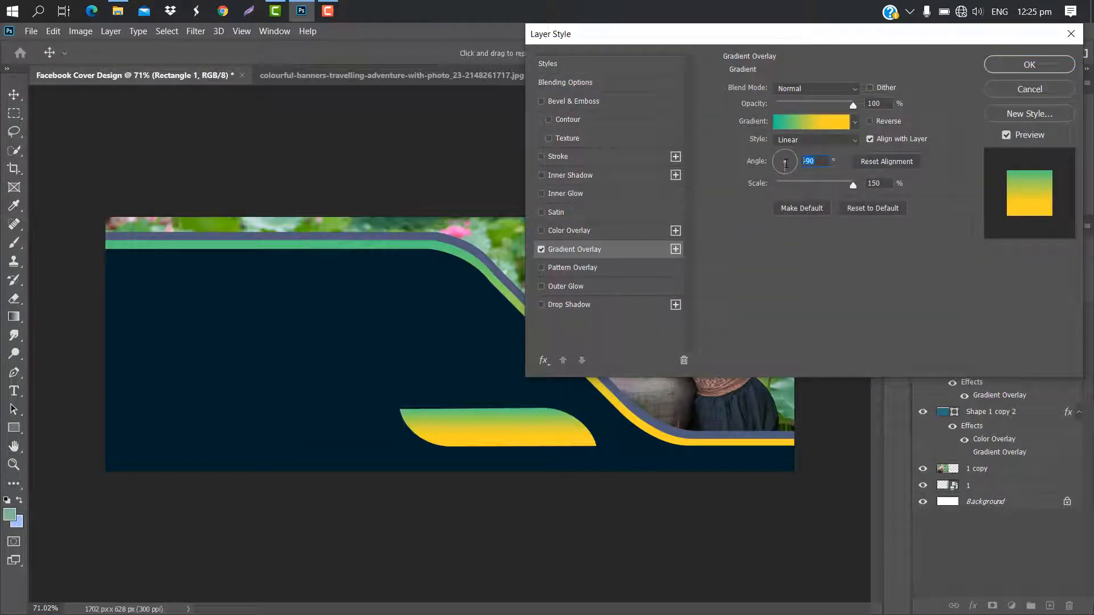
pyautogui.write('0')
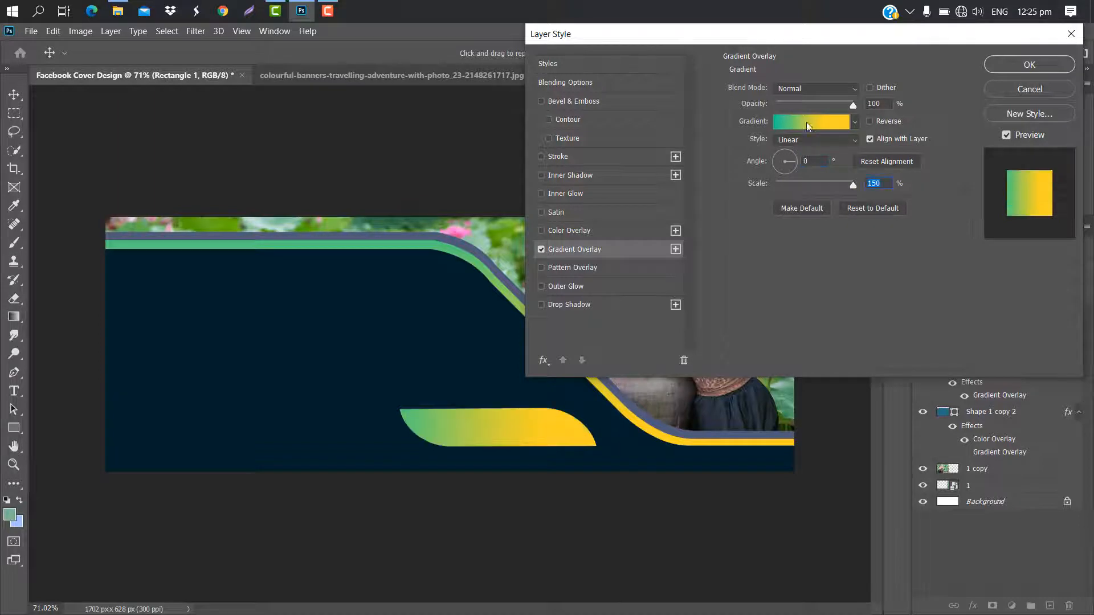
# Edit the label's gradient: change the teal stop to #3fddb3, move the yellow stop to 100%, and apply the layer style
pyautogui.click(826, 118)
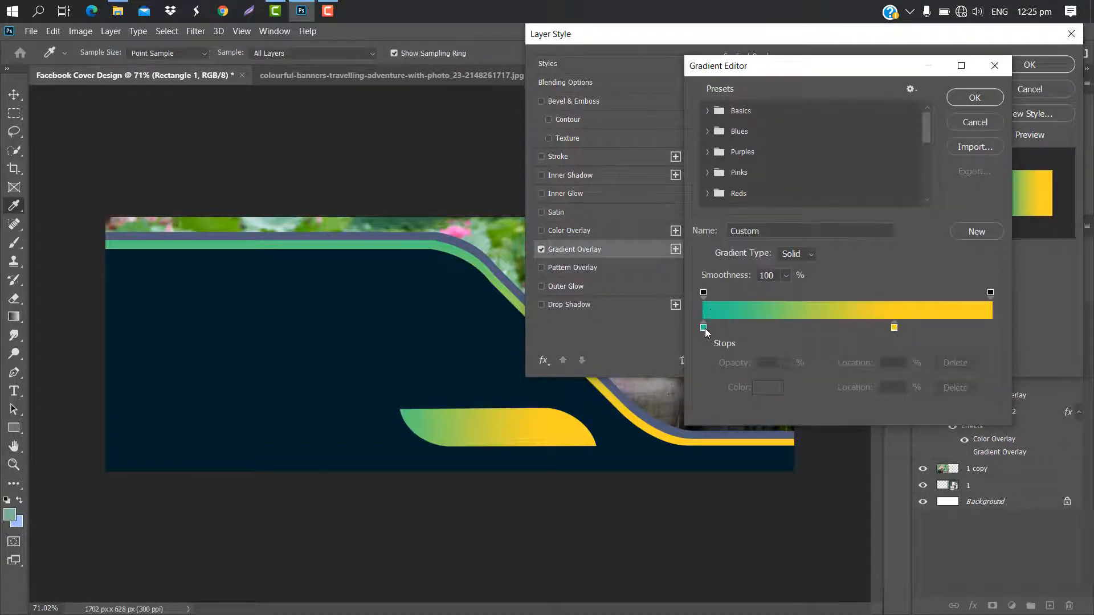
pyautogui.click(703, 327)
pyautogui.doubleClick(703, 327)
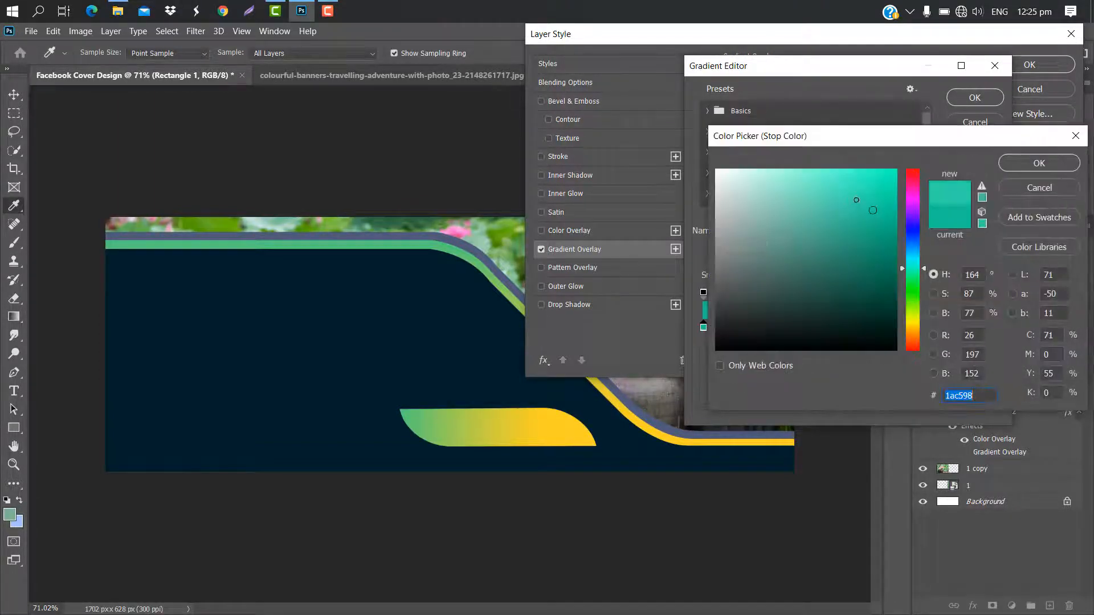
pyautogui.moveTo(872, 211)
pyautogui.mouseDown()
pyautogui.moveTo(850, 184)
pyautogui.moveTo(845, 193)
pyautogui.mouseUp()
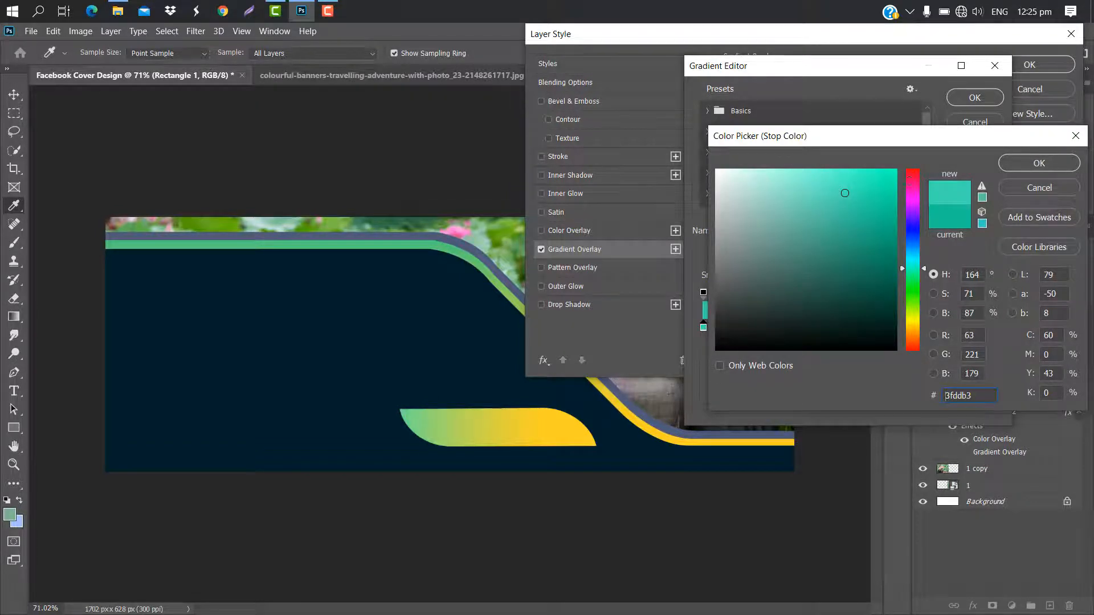
pyautogui.click(1024, 162)
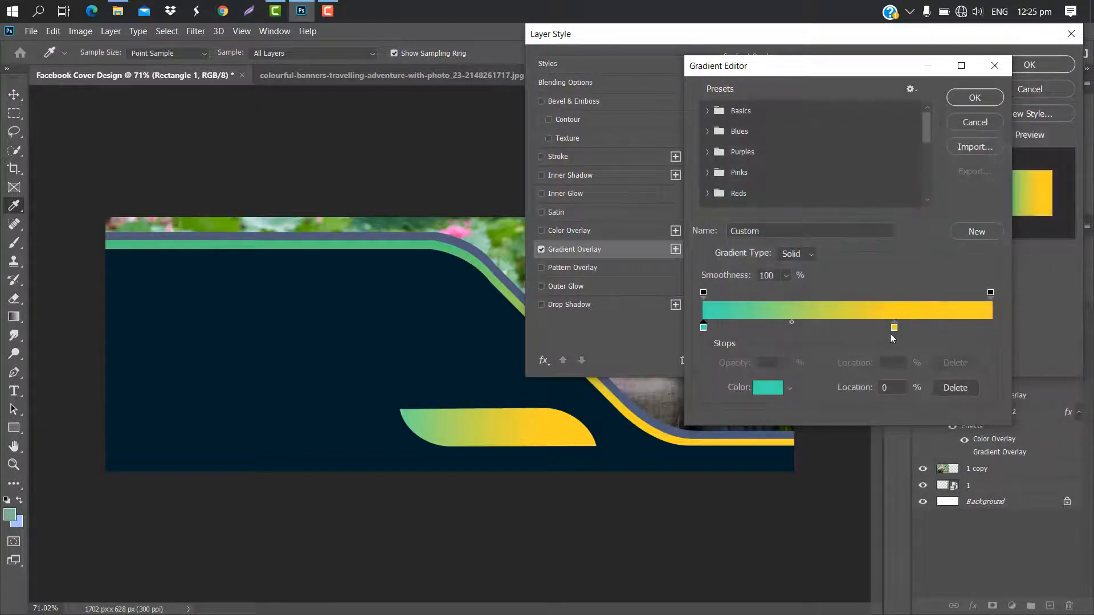
pyautogui.moveTo(893, 328); pyautogui.dragTo(992, 328)
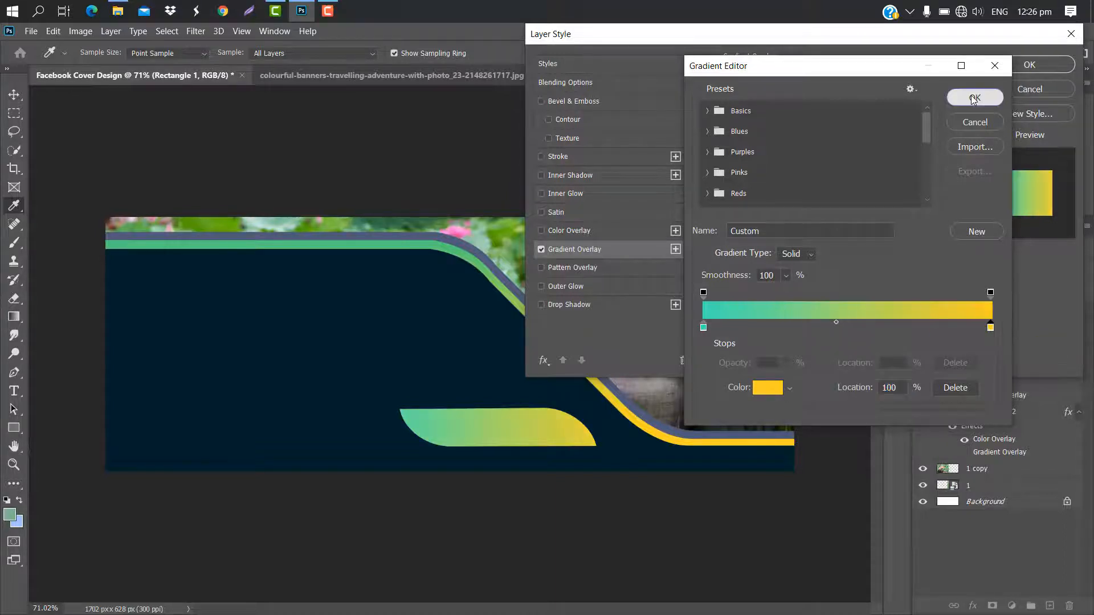
pyautogui.click(973, 97)
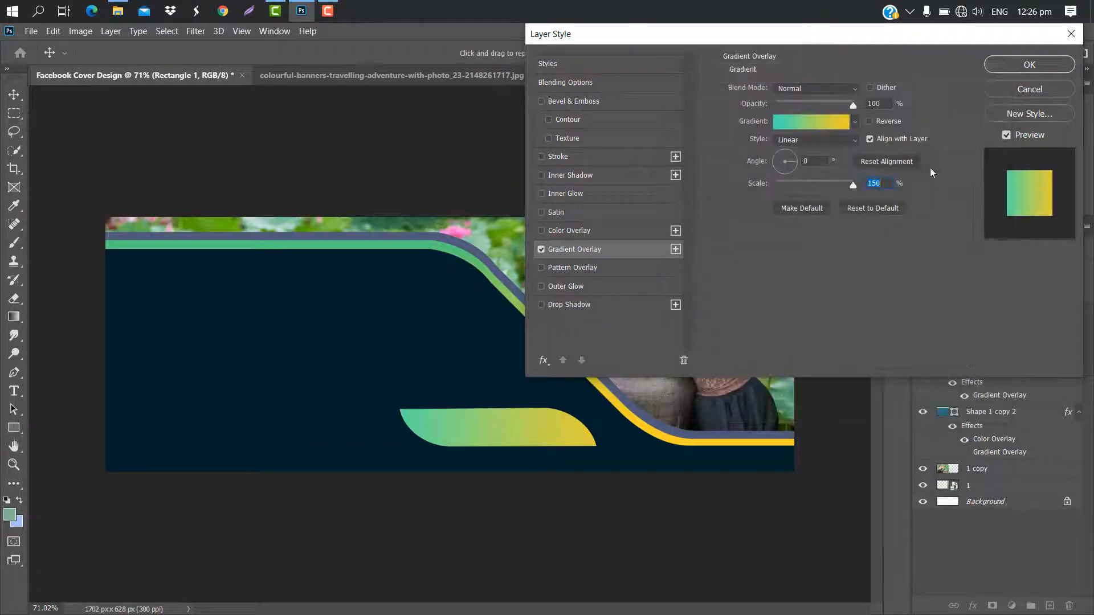
pyautogui.click(1023, 65)
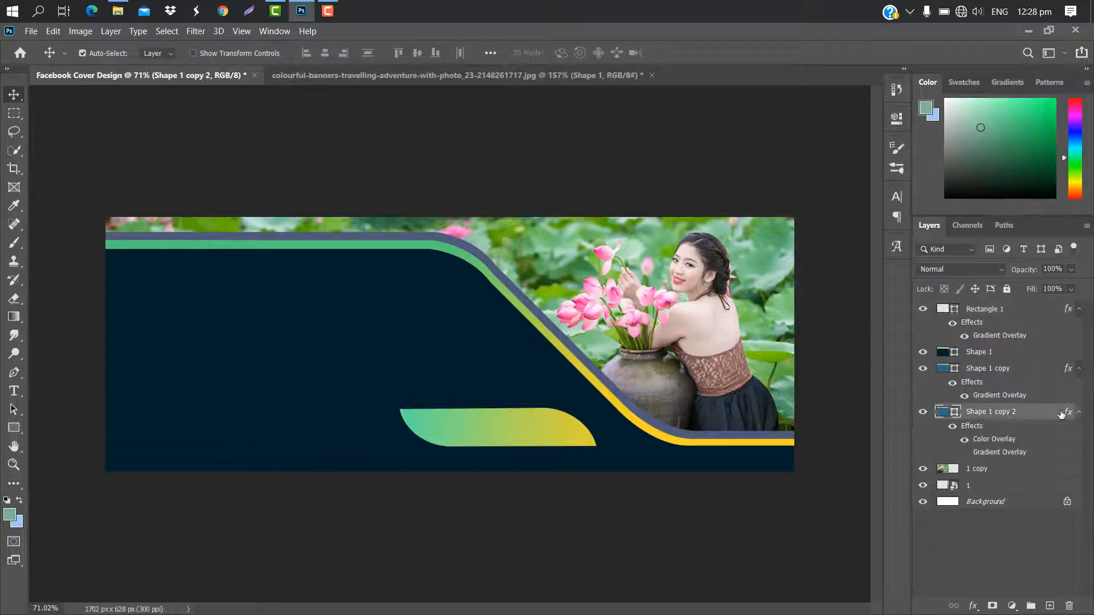
# Change the Color Overlay of Shape 1 copy 2 to white #ffffff
pyautogui.doubleClick(1066, 412)
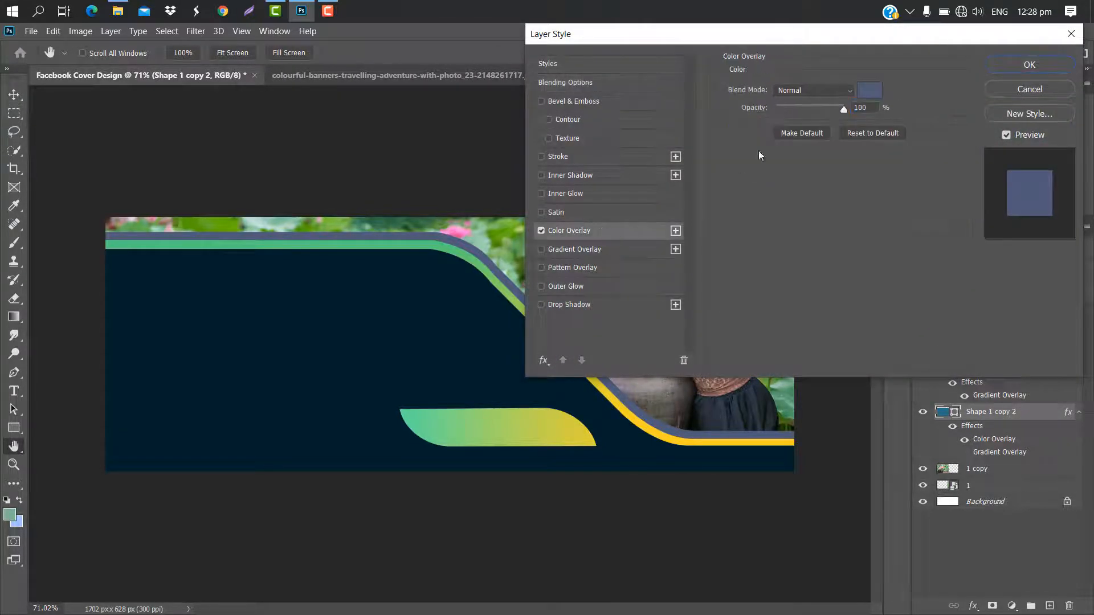
pyautogui.click(877, 99)
pyautogui.write('ffffff')
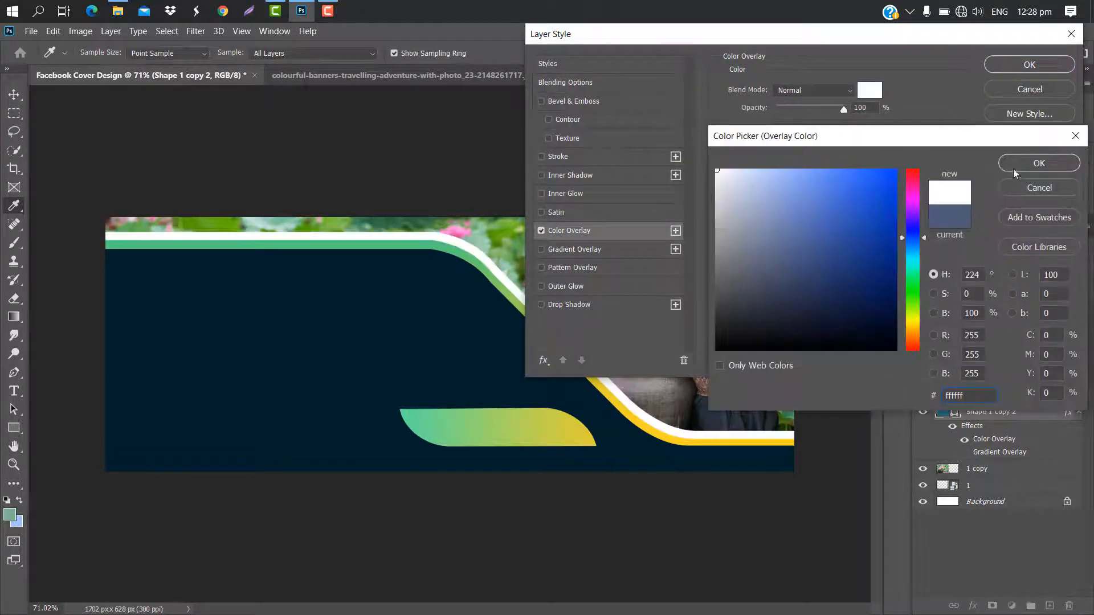
pyautogui.click(1039, 163)
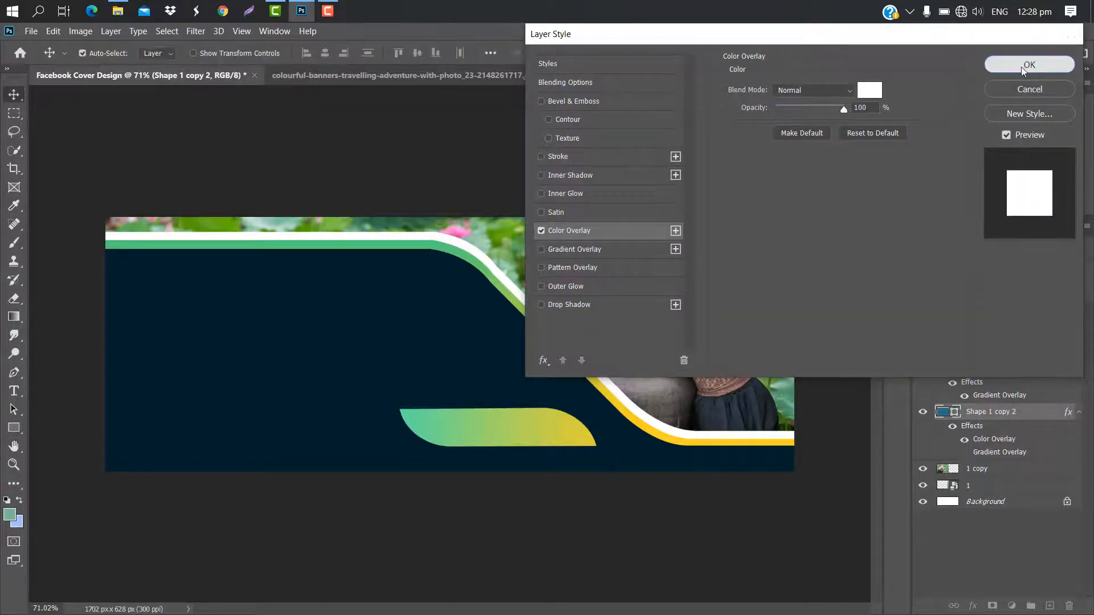
pyautogui.click(1033, 69)
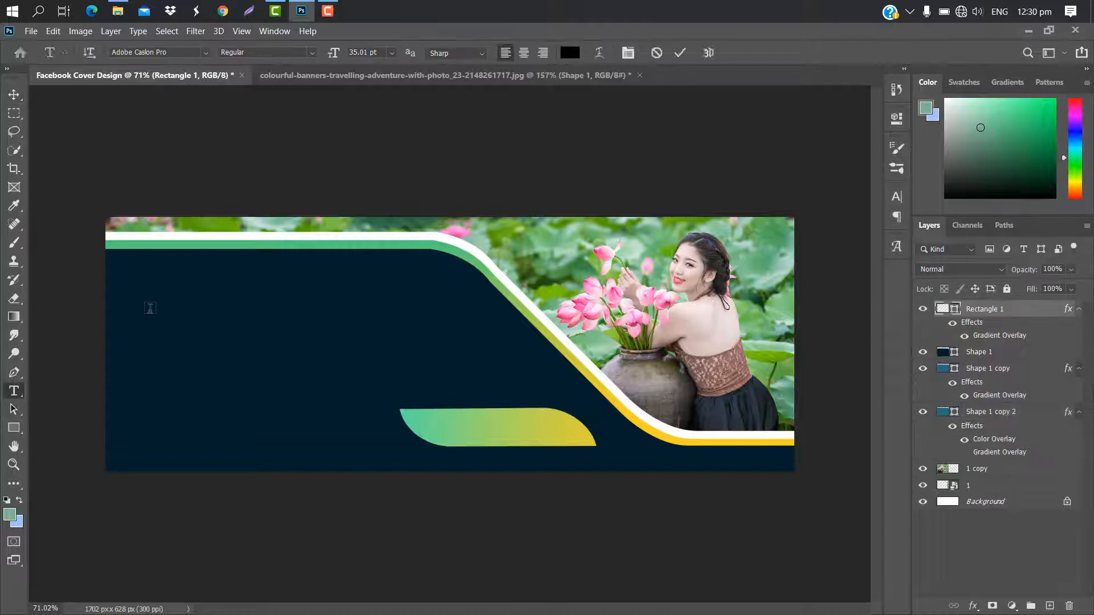
# Add the text "FEEL NARURAL" in white #ffffff on the upper part of the dark shape
pyautogui.click(149, 308)
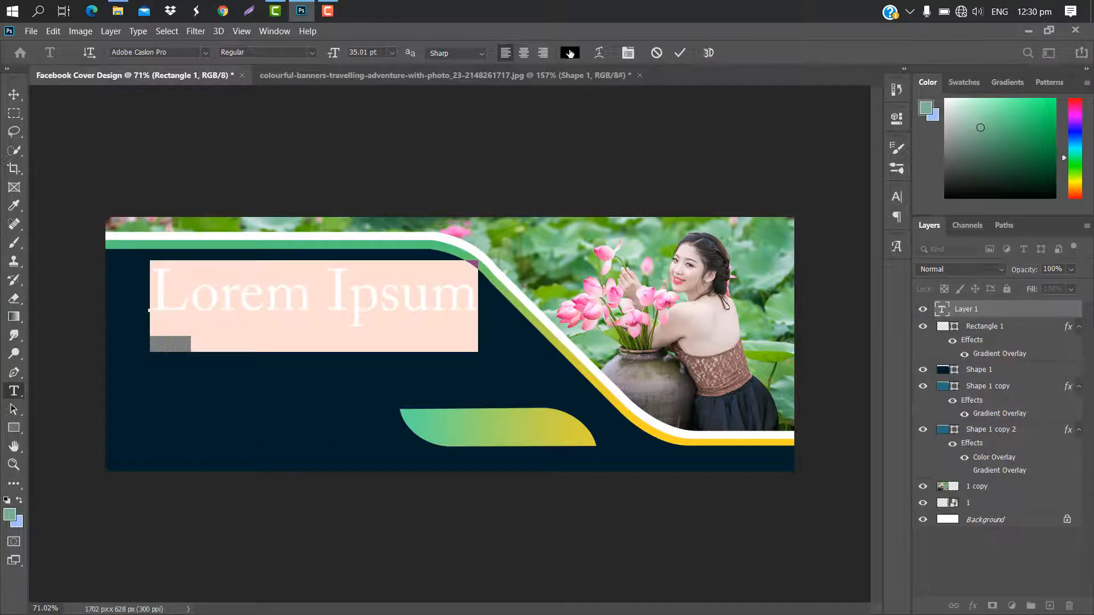
pyautogui.click(570, 53)
pyautogui.write('ffffff')
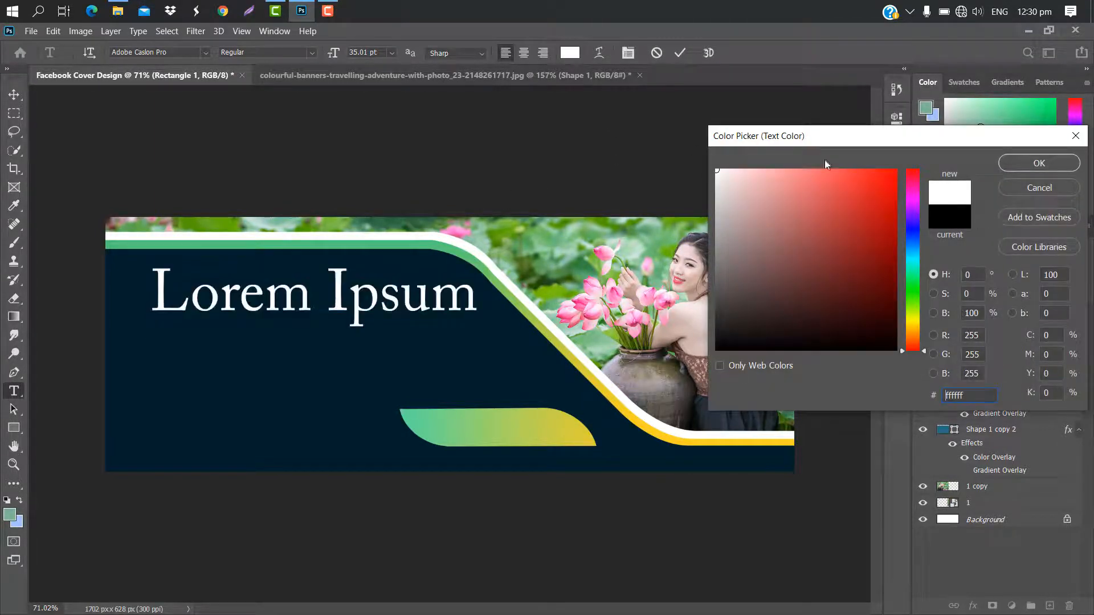
pyautogui.click(1038, 163)
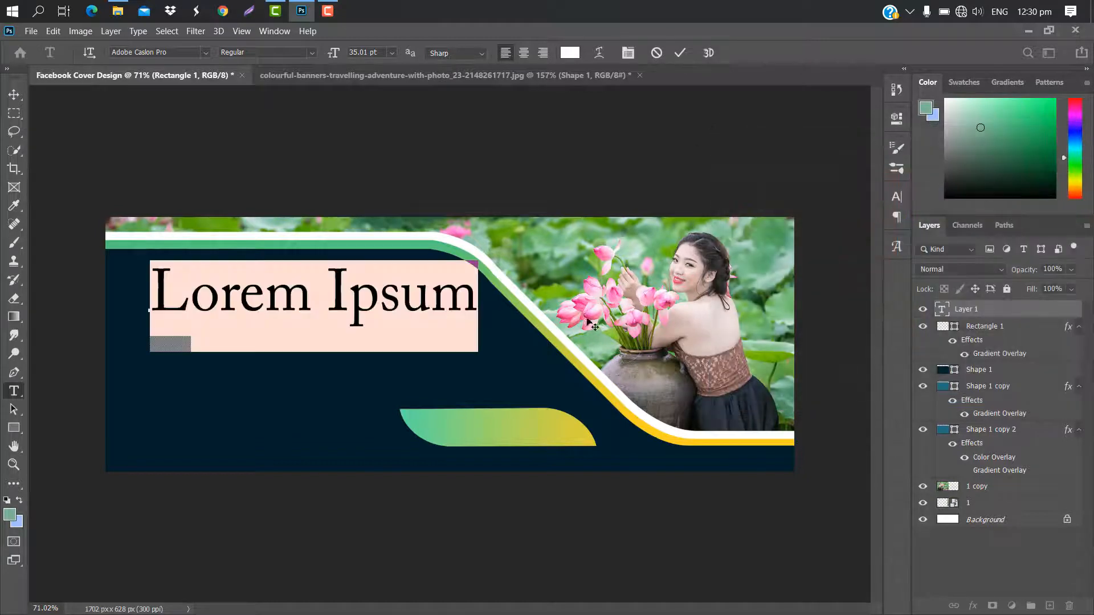
pyautogui.press('BackSpace')
pyautogui.write('FEE')
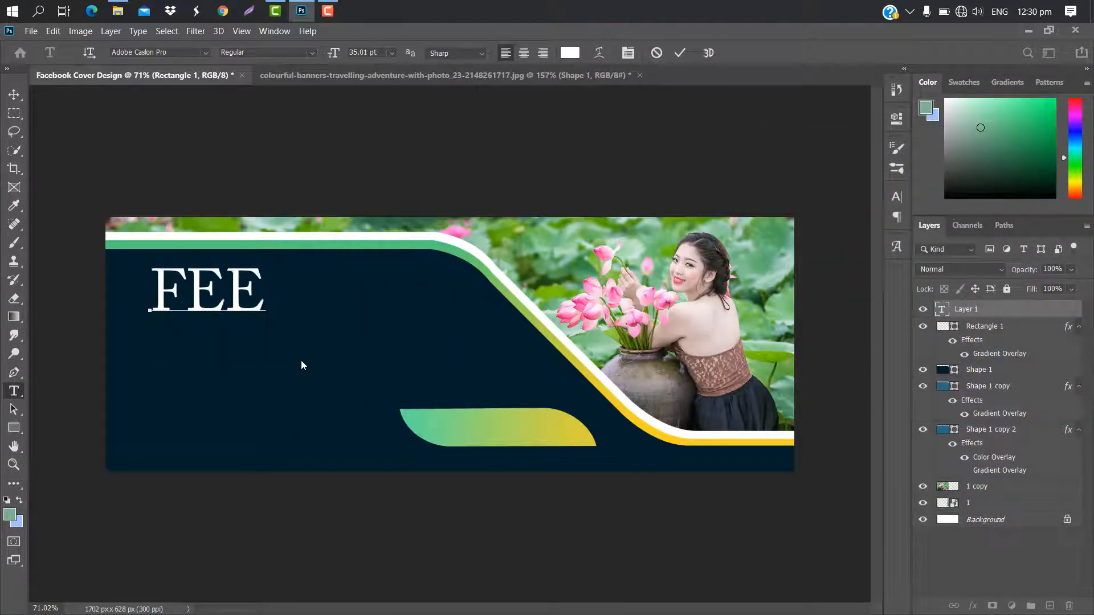
pyautogui.write('L NAR')
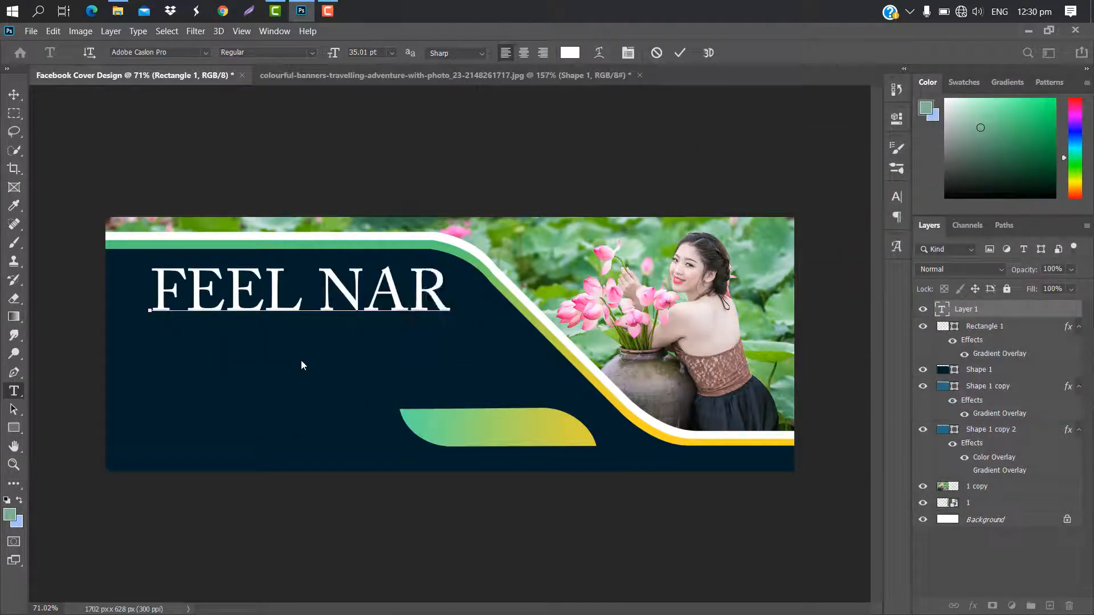
pyautogui.write('URAL')
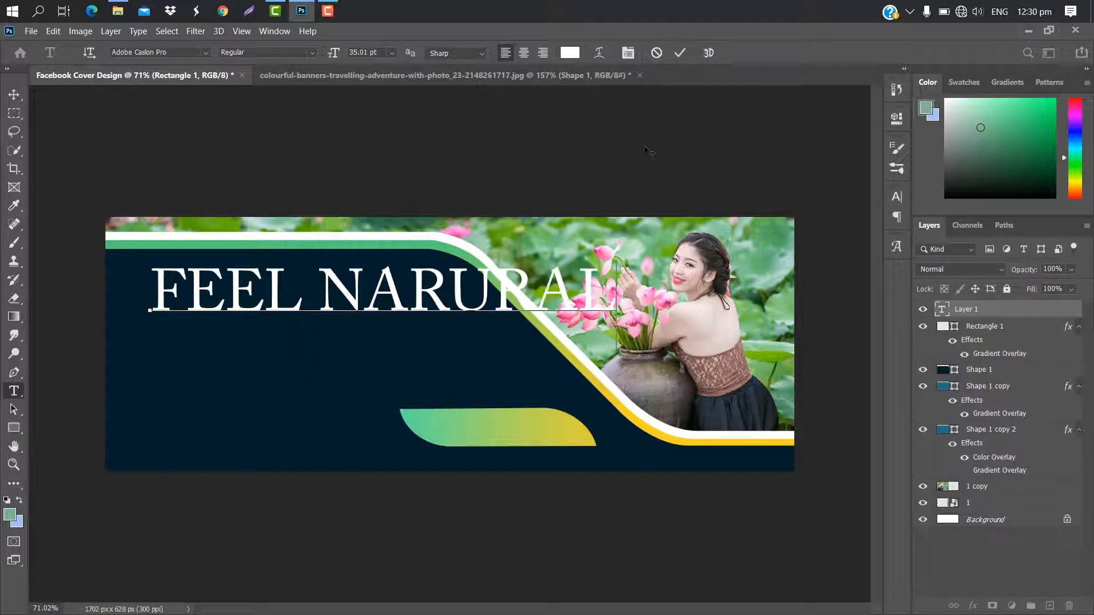
pyautogui.click(679, 54)
# Scale the FEEL NARURAL text to about 45.65% and place it near the dark shape's upper-left corner
pyautogui.hotkey('ctrl', 't')
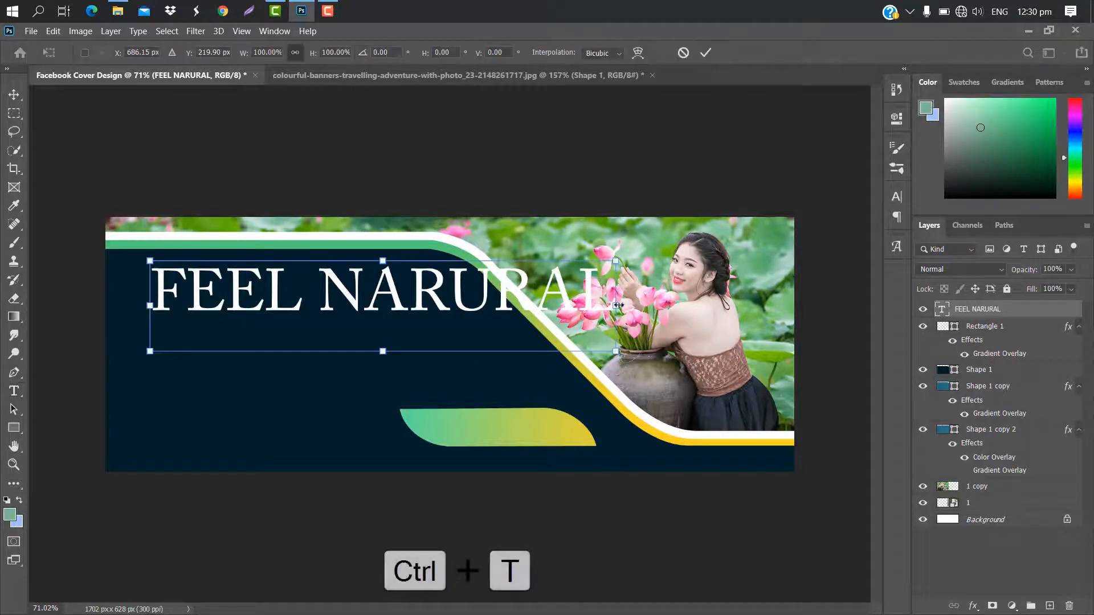
pyautogui.moveTo(617, 308); pyautogui.dragTo(285, 290)
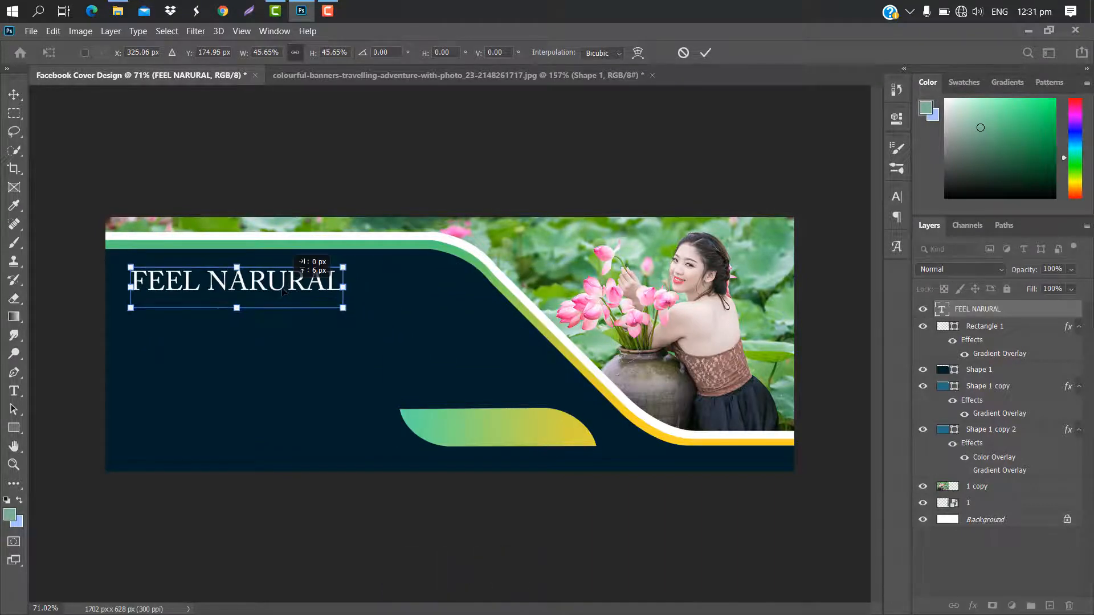
pyautogui.click(705, 53)
# Change the font of the FEEL NARURAL text to Bahnschrift
pyautogui.click(897, 197)
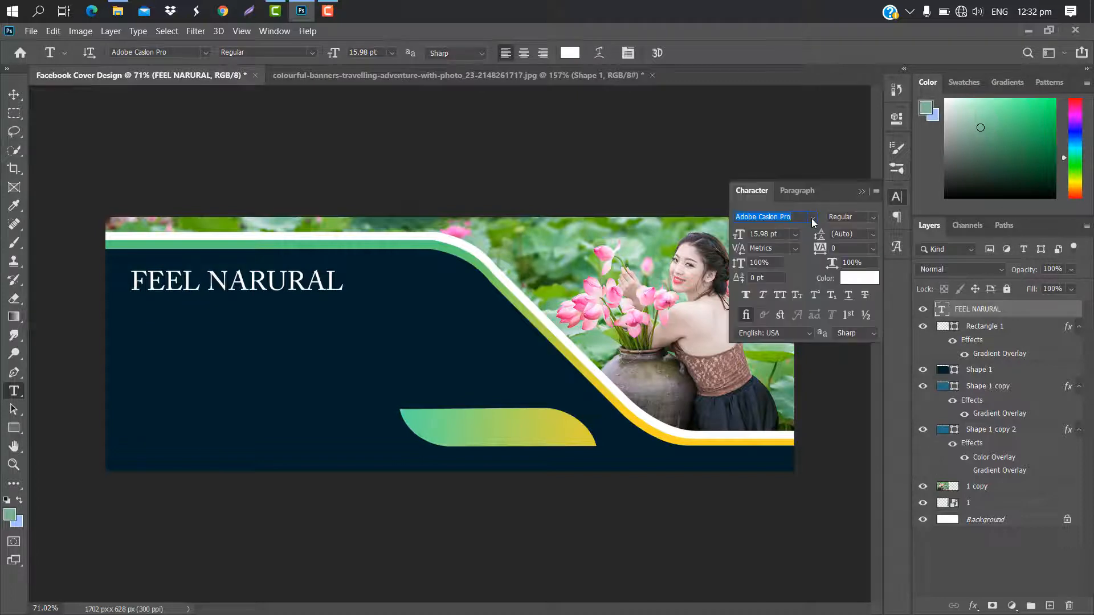
pyautogui.click(812, 219)
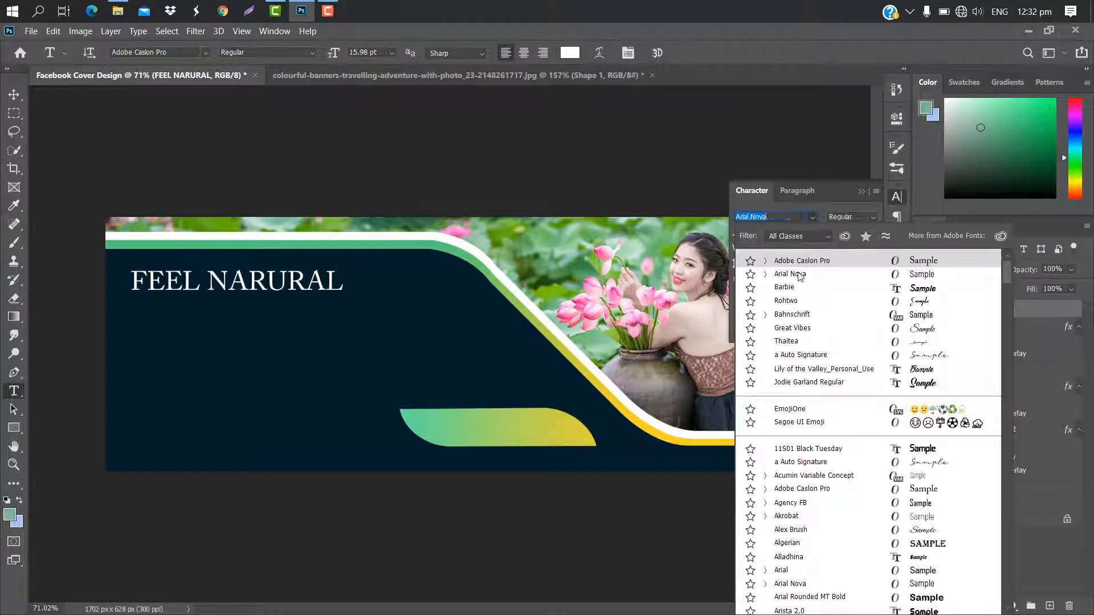
pyautogui.click(791, 315)
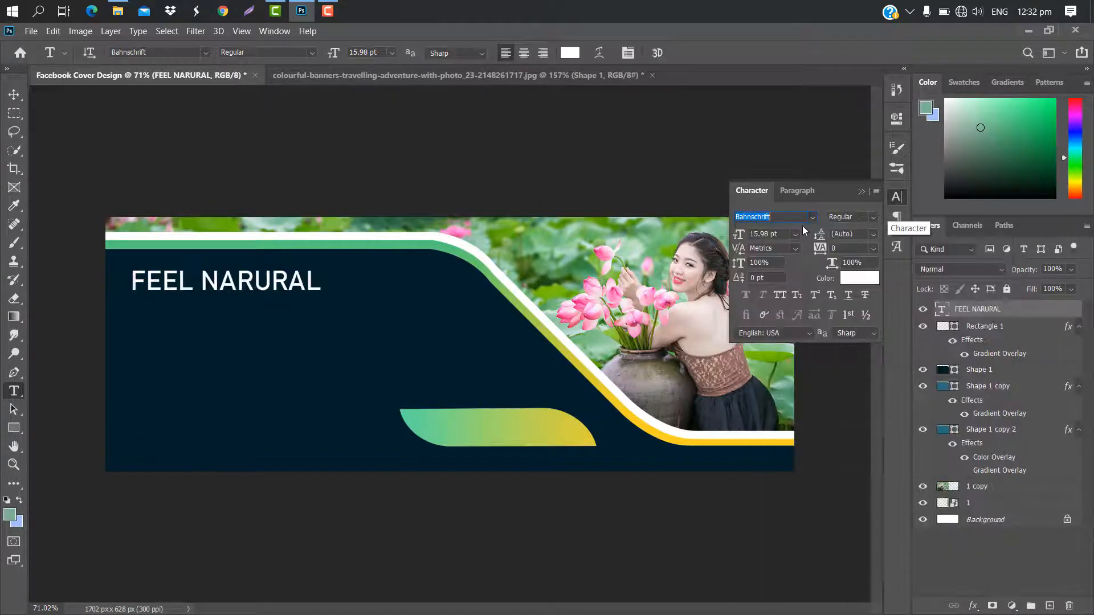
pyautogui.click(861, 192)
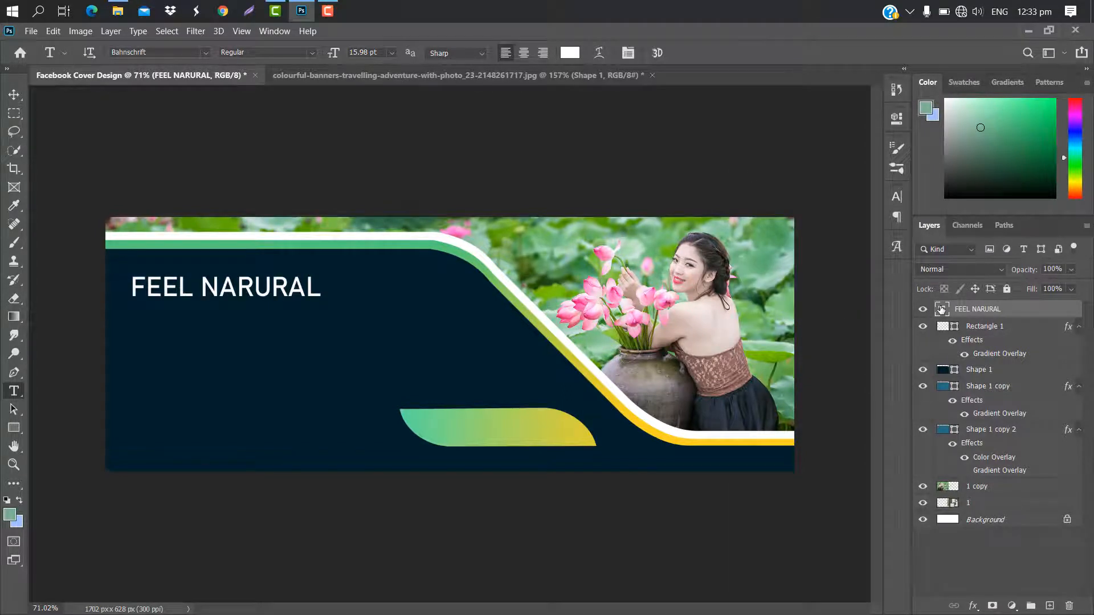
# Recolor the word NARURAL in the headline to yellow #fcd123, sampled from the dark shape's yellow edge band
pyautogui.doubleClick(941, 310)
pyautogui.click(194, 284)
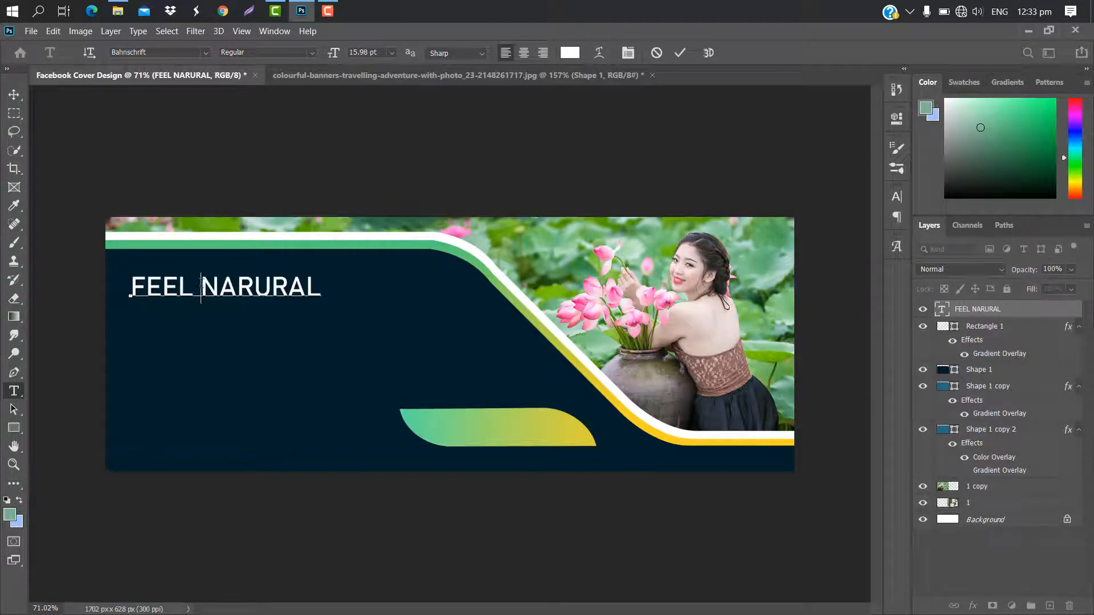
pyautogui.doubleClick(202, 284)
pyautogui.click(898, 201)
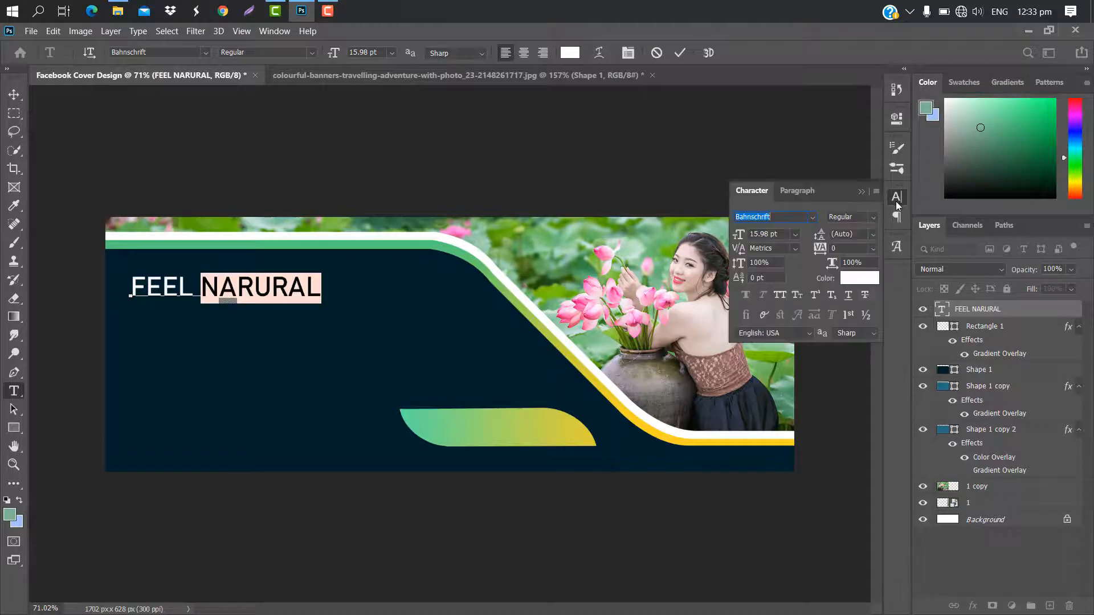
pyautogui.click(857, 278)
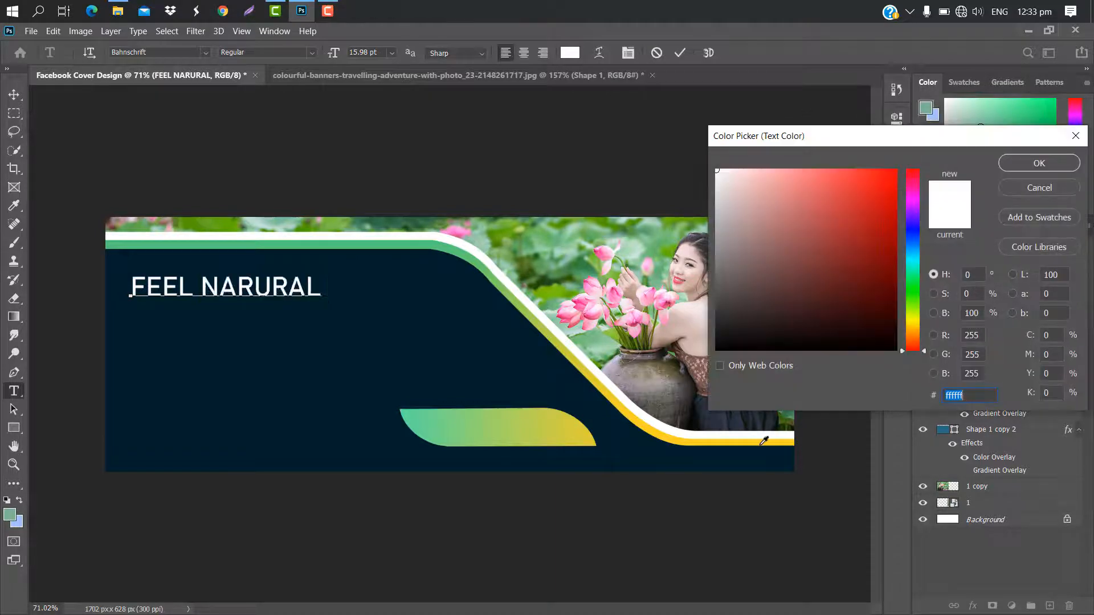
pyautogui.click(764, 440)
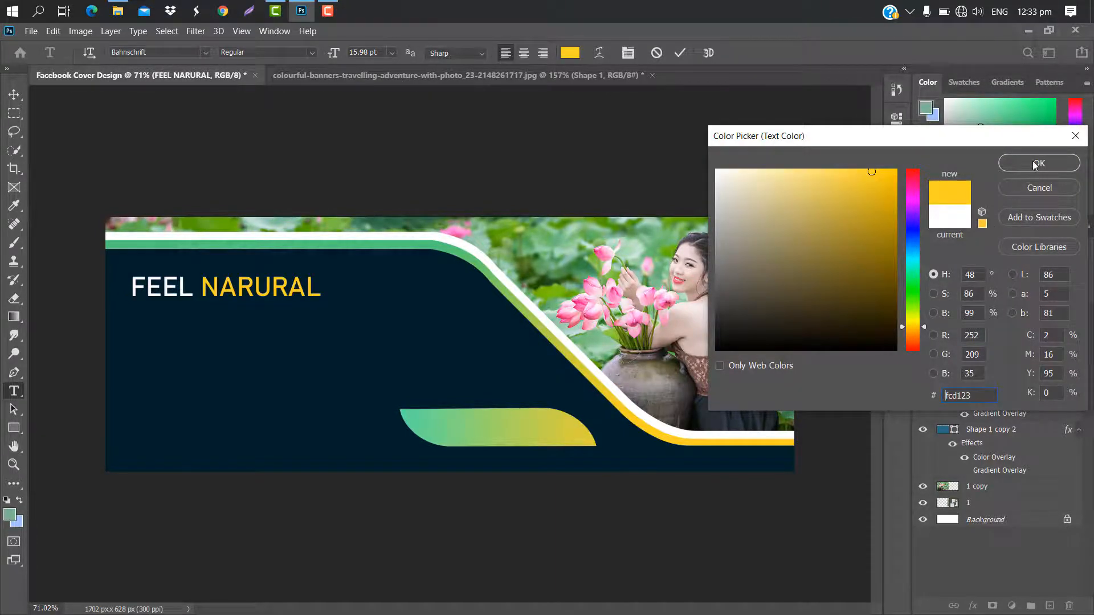
pyautogui.click(1035, 164)
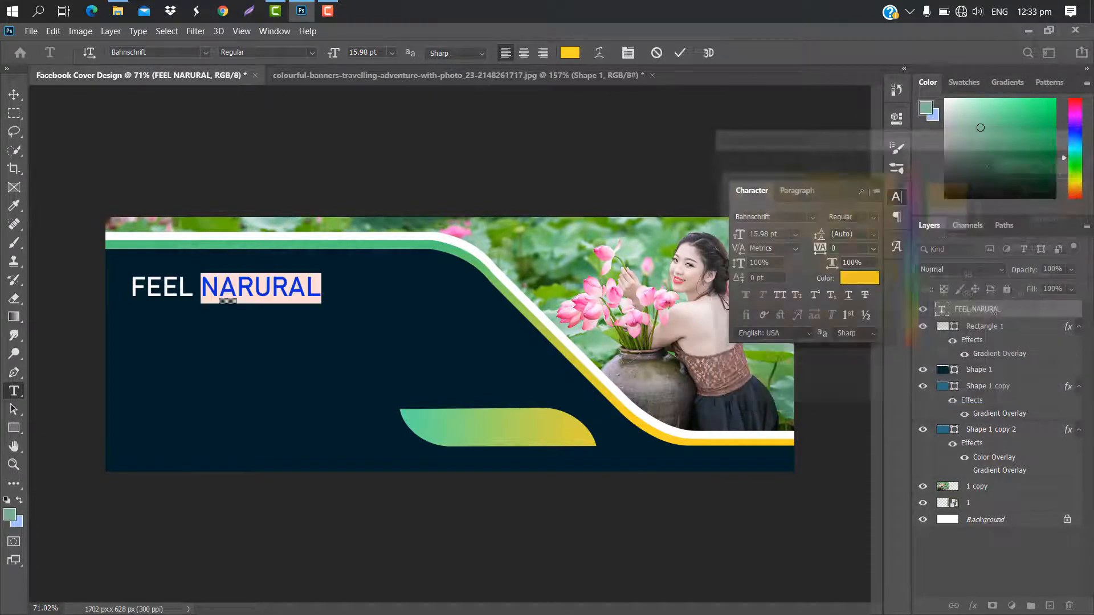
# Set the word NARURAL to the Bold style of Bahnschrift and commit the text edit
pyautogui.click(874, 218)
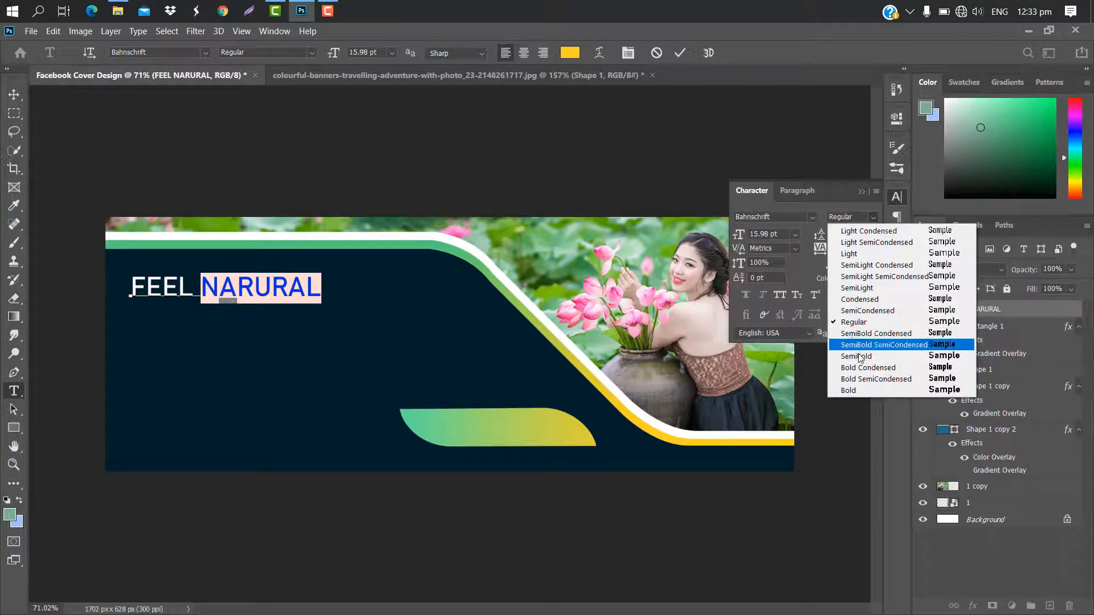
pyautogui.click(859, 390)
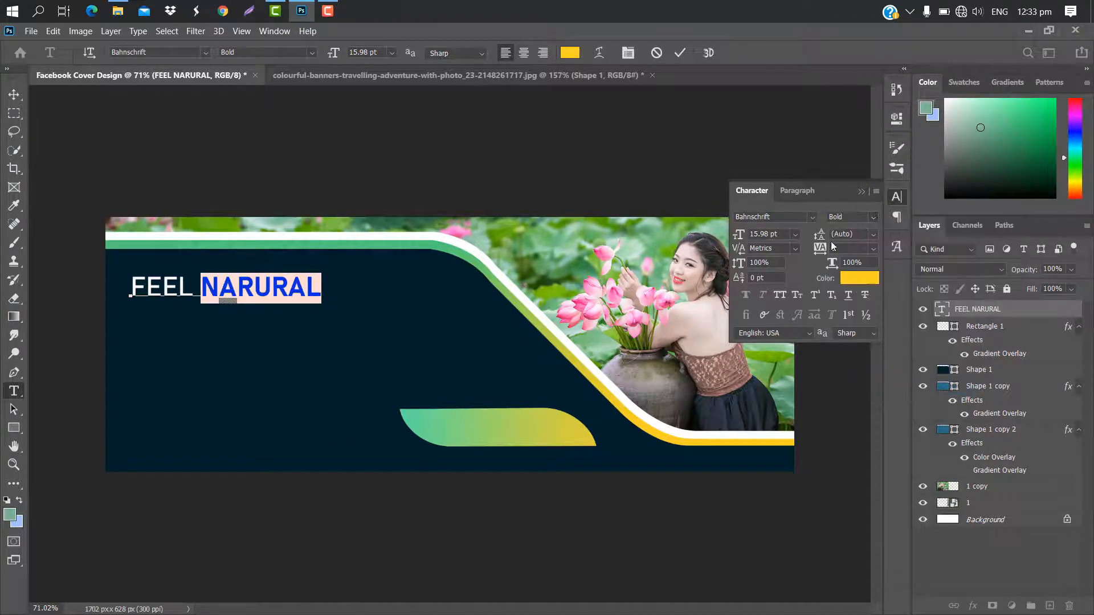
pyautogui.click(861, 191)
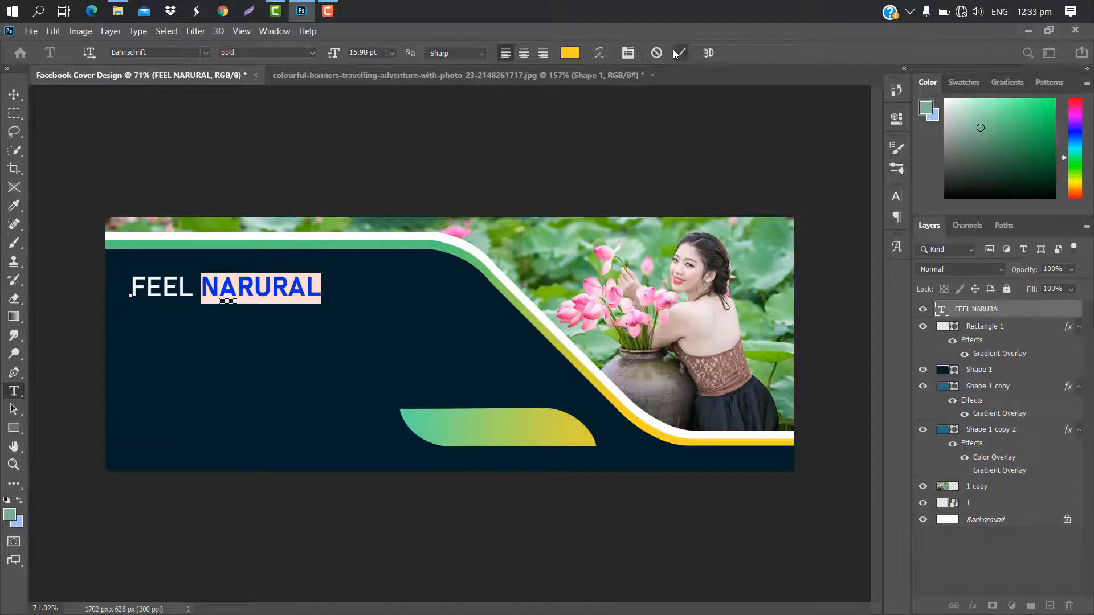
pyautogui.click(675, 53)
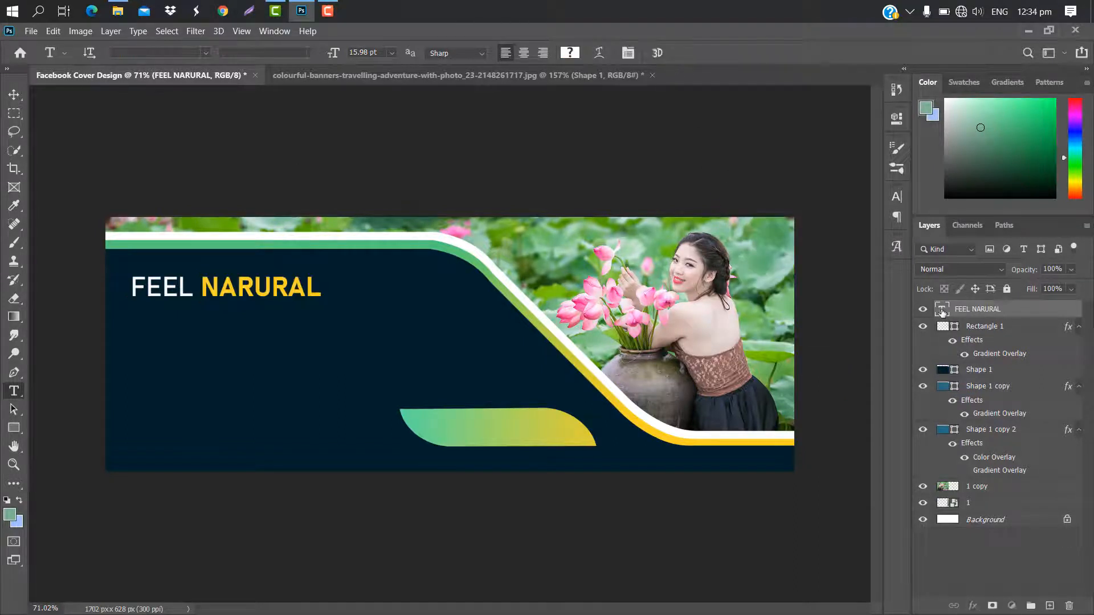
# Set the word FEEL in the headline to the SemiLight style of Bahnschrift
pyautogui.doubleClick(942, 311)
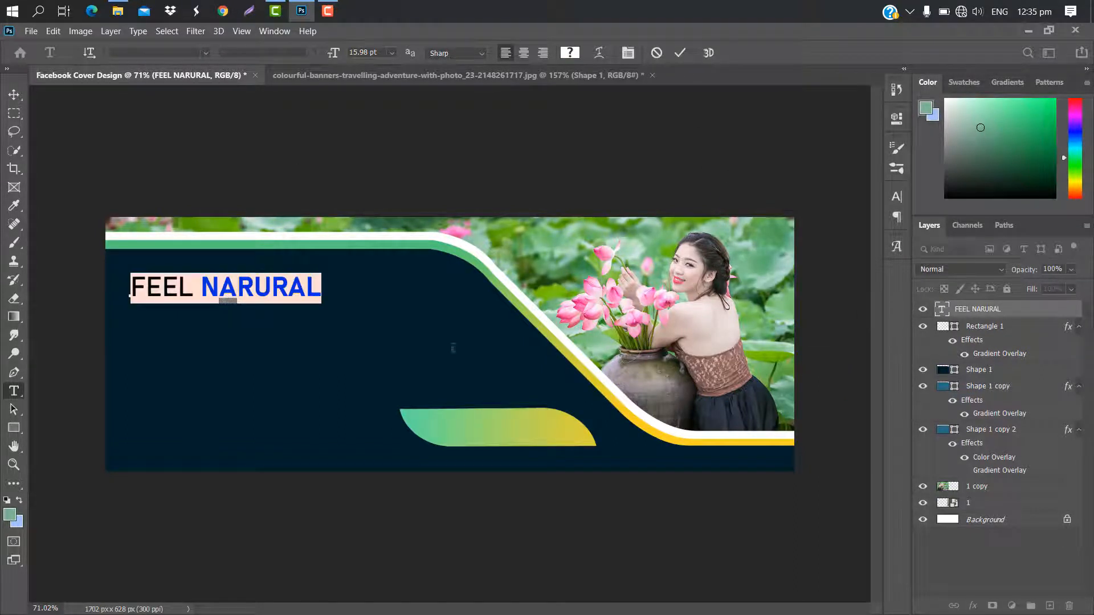
pyautogui.click(187, 282)
pyautogui.doubleClick(187, 282)
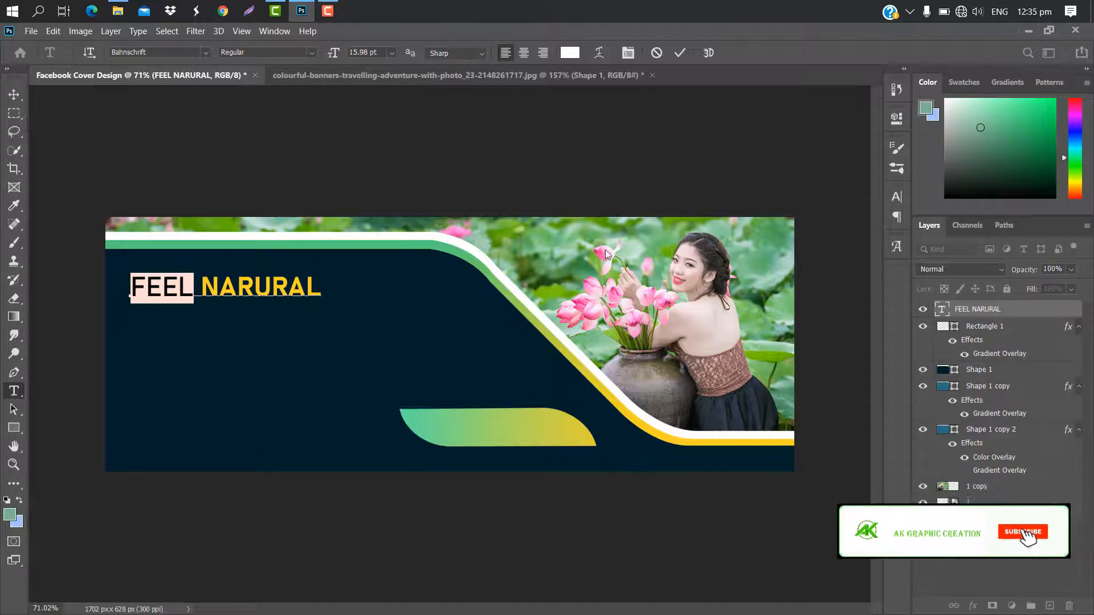
pyautogui.click(897, 195)
pyautogui.click(873, 215)
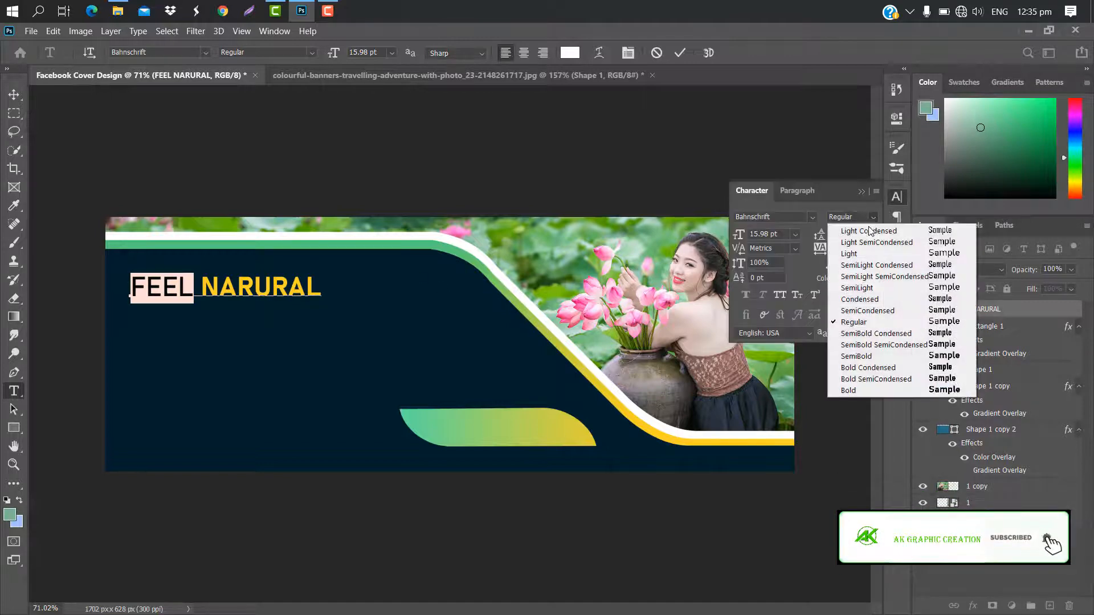
pyautogui.click(862, 288)
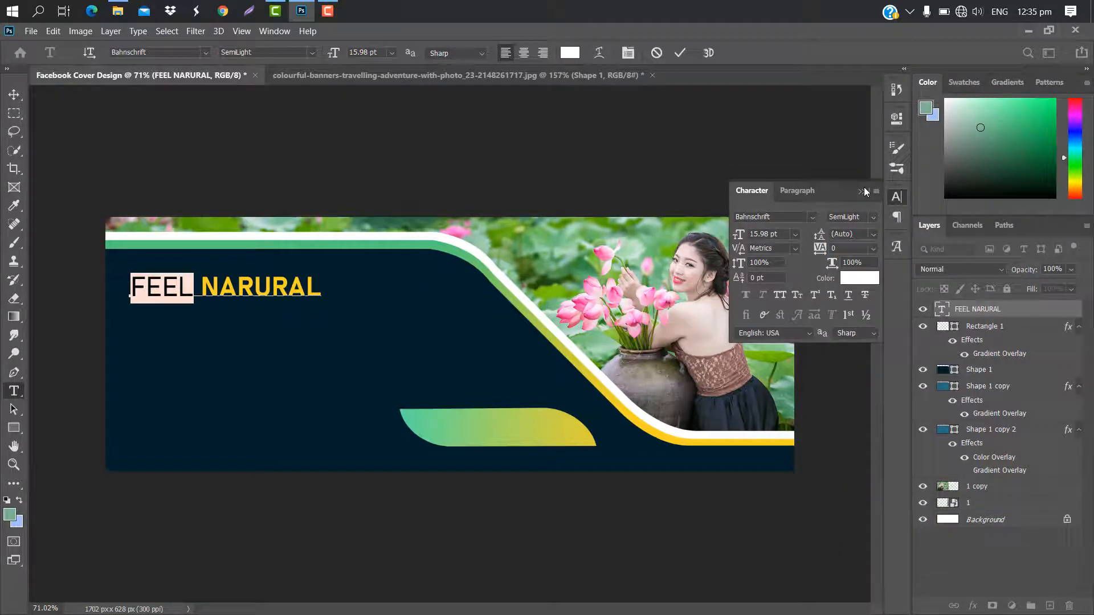
pyautogui.click(863, 192)
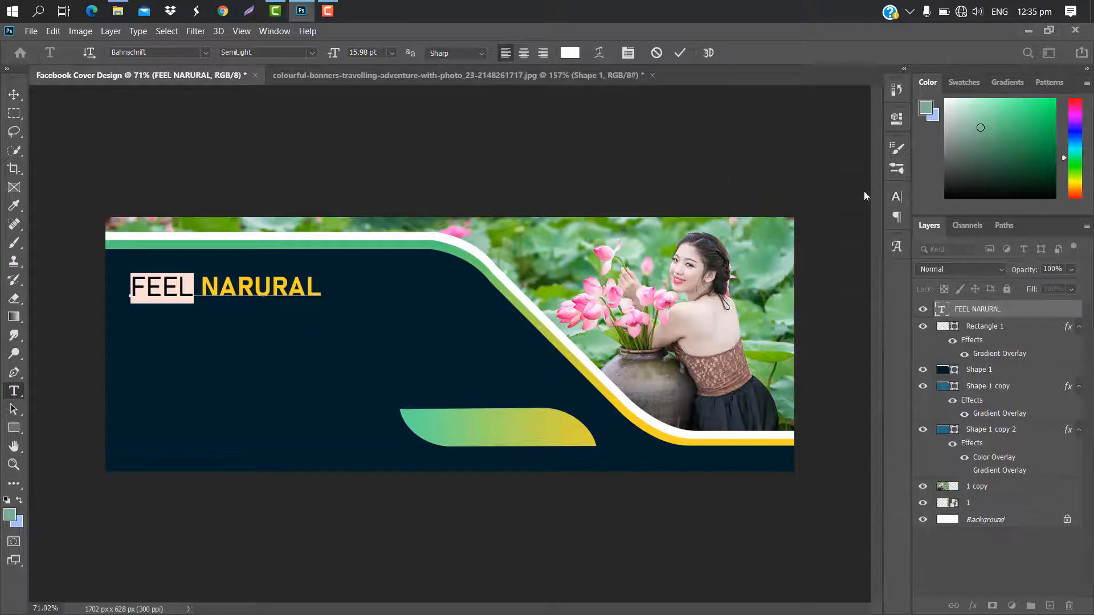
pyautogui.click(679, 53)
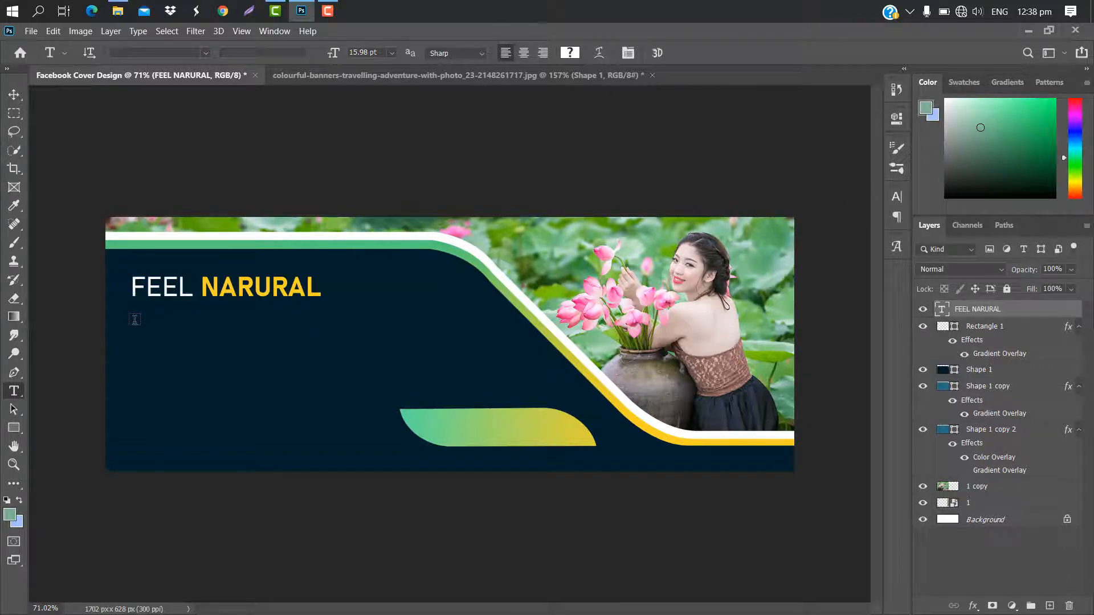
# Add a two-line Lorem ipsum paragraph text box below the headline with a font size of 10.01 pt
pyautogui.moveTo(133, 320); pyautogui.dragTo(497, 348)
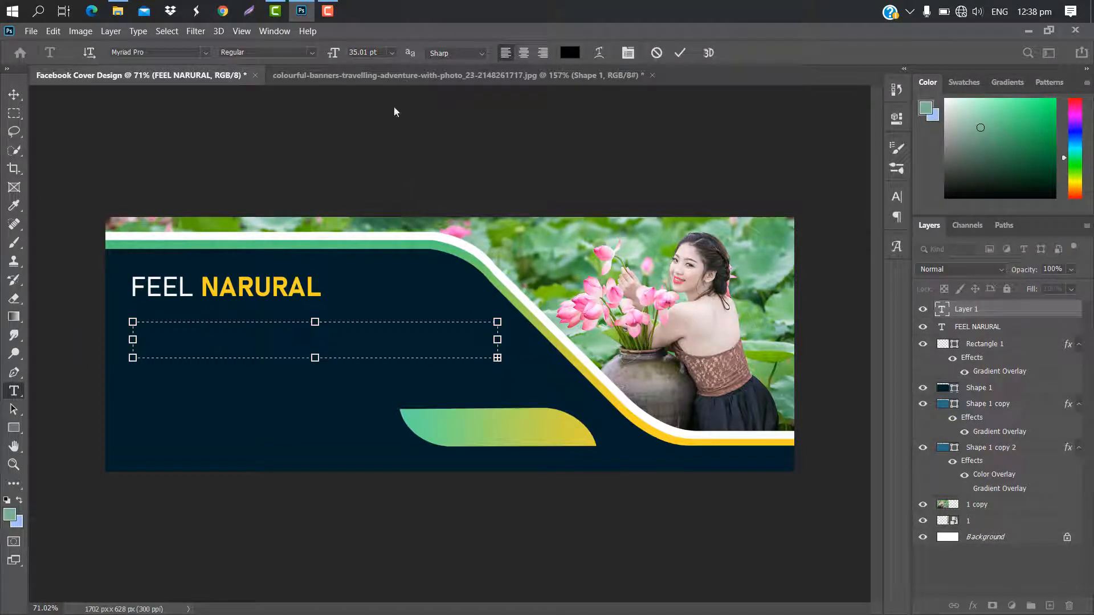
pyautogui.moveTo(335, 53); pyautogui.dragTo(321, 55)
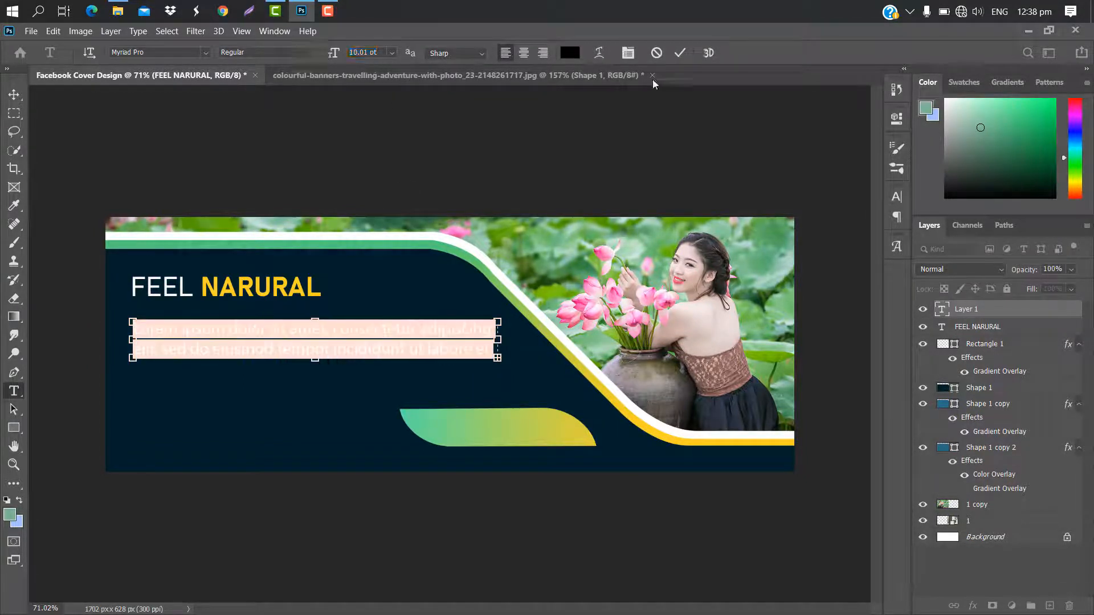
pyautogui.click(679, 55)
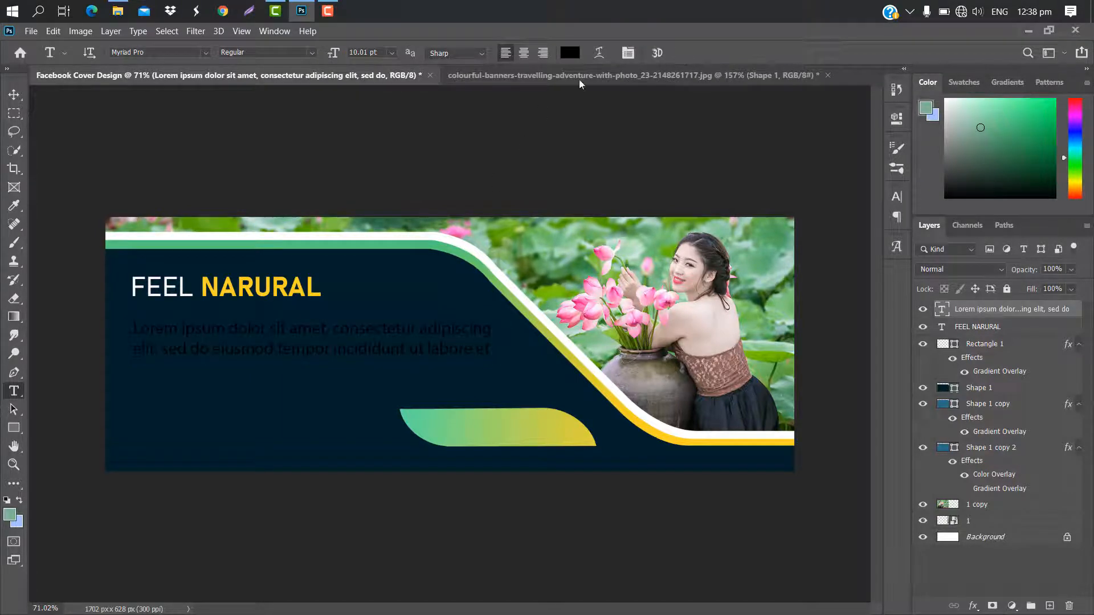
# Change the Lorem ipsum paragraph's text color to white #ffffff
pyautogui.click(569, 53)
pyautogui.moveTo(659, 132); pyautogui.dragTo(658, 131)
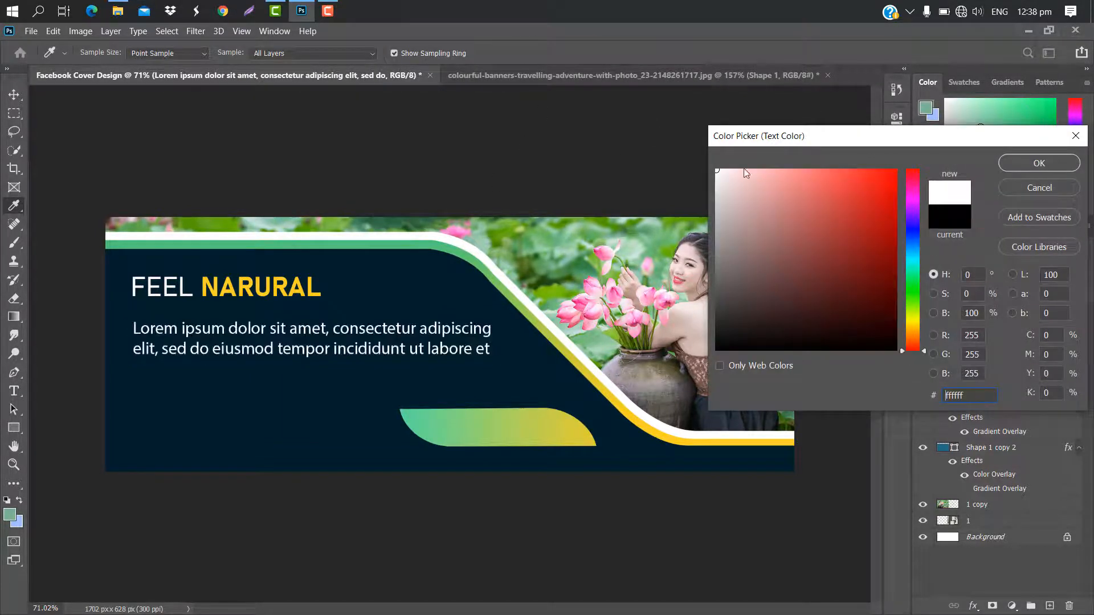
pyautogui.click(1014, 163)
# Scale the Lorem ipsum paragraph to about 86.38% and align its left edge with the headline
pyautogui.hotkey('ctrl', 't')
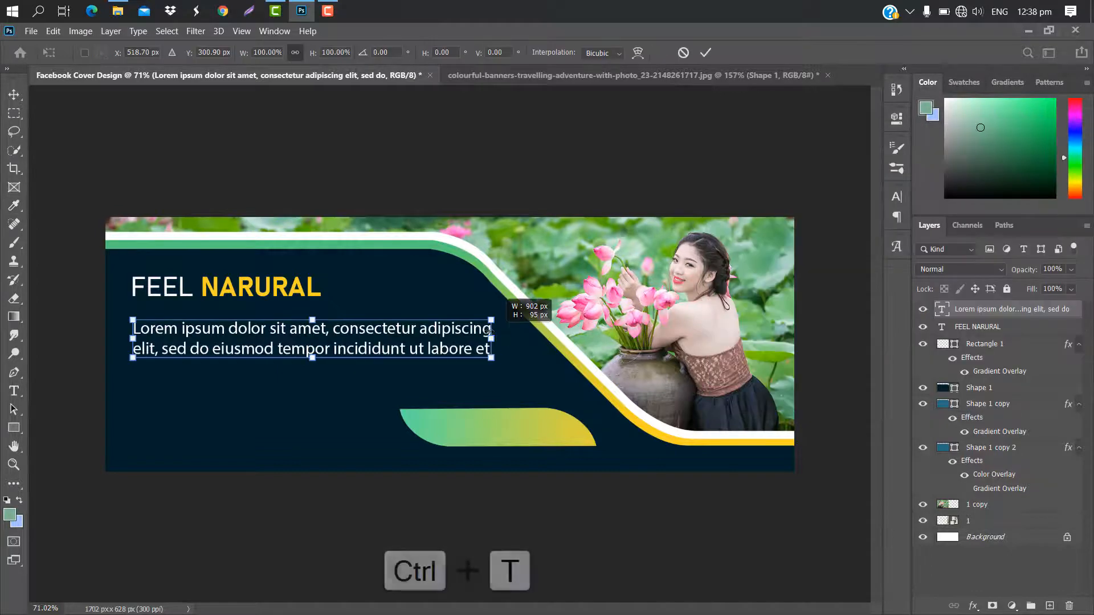
pyautogui.moveTo(493, 338); pyautogui.dragTo(395, 347)
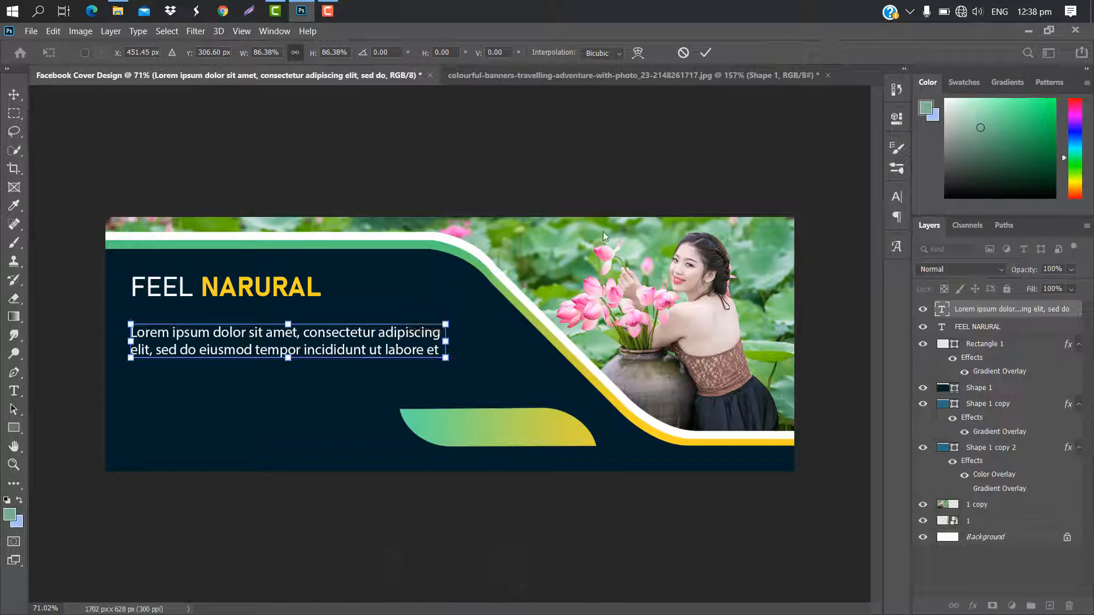
pyautogui.click(706, 53)
# Add a placeholder phone number as a white text line in the lower-left area of the dark shape
pyautogui.click(133, 422)
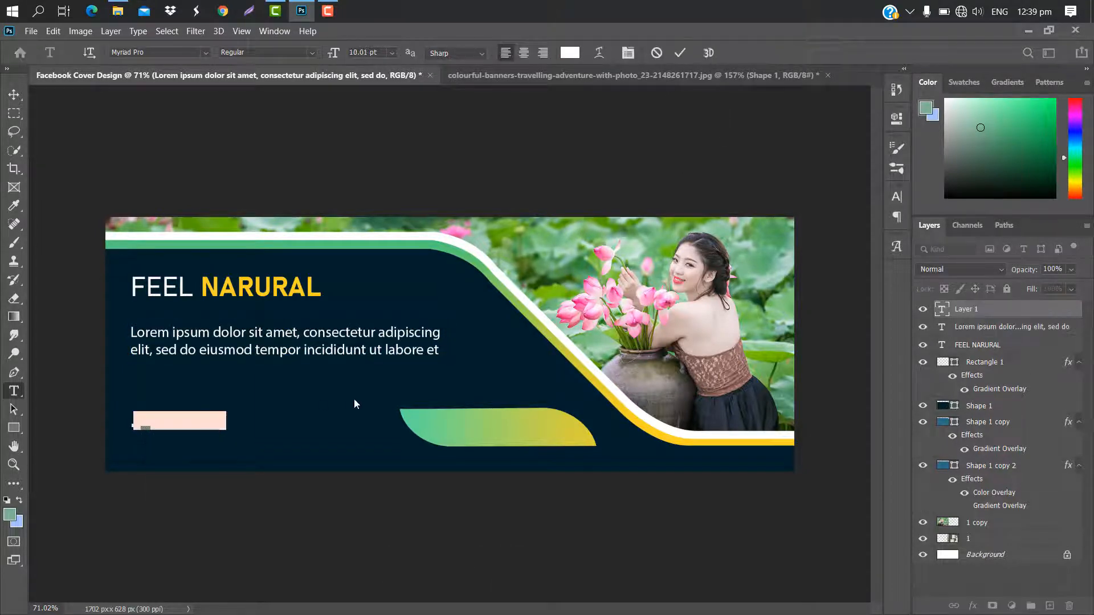
pyautogui.write('+000')
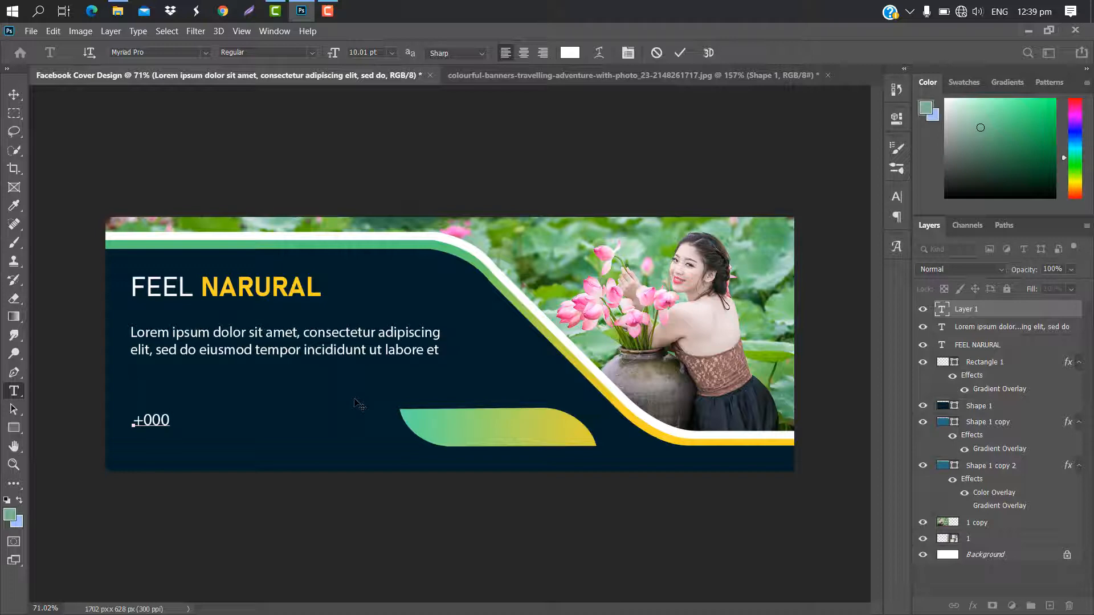
pyautogui.write(' 12345 6789')
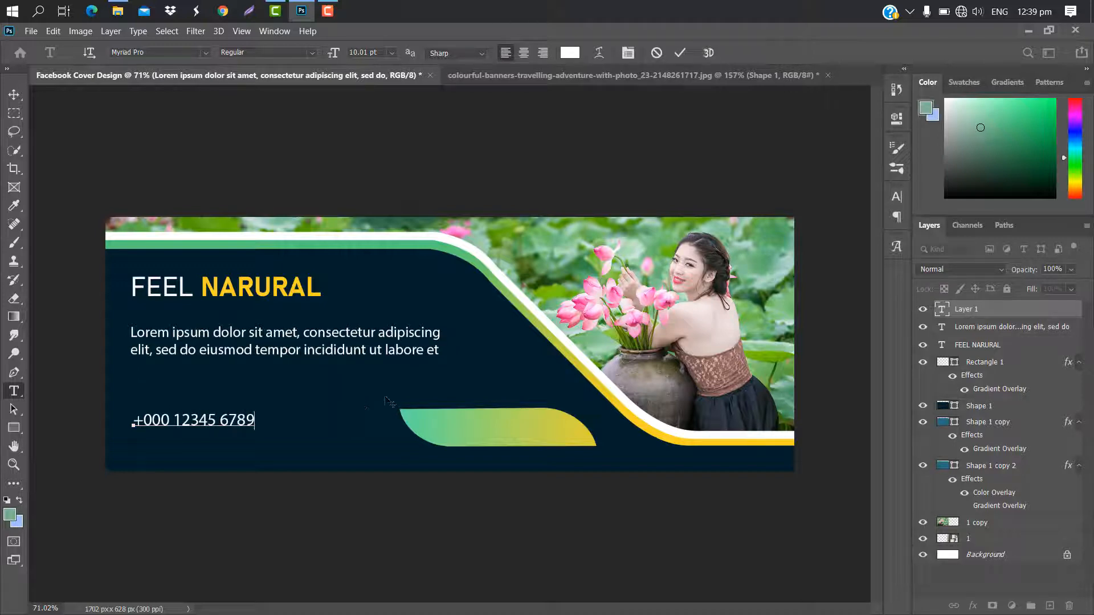
pyautogui.click(680, 52)
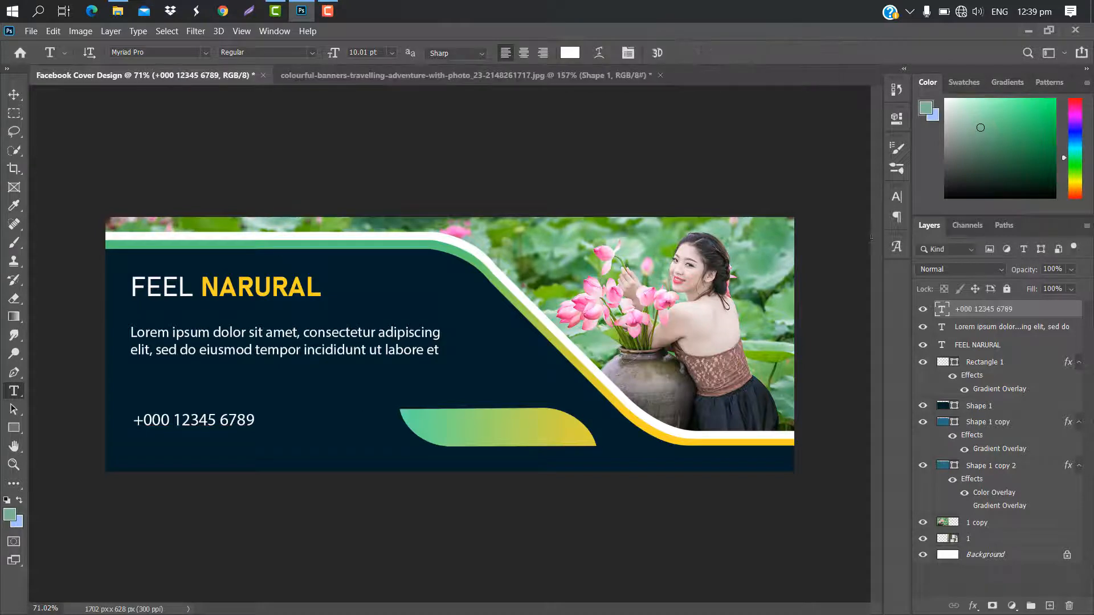
# Set the phone number text's tracking to 480
pyautogui.click(896, 197)
pyautogui.click(845, 248)
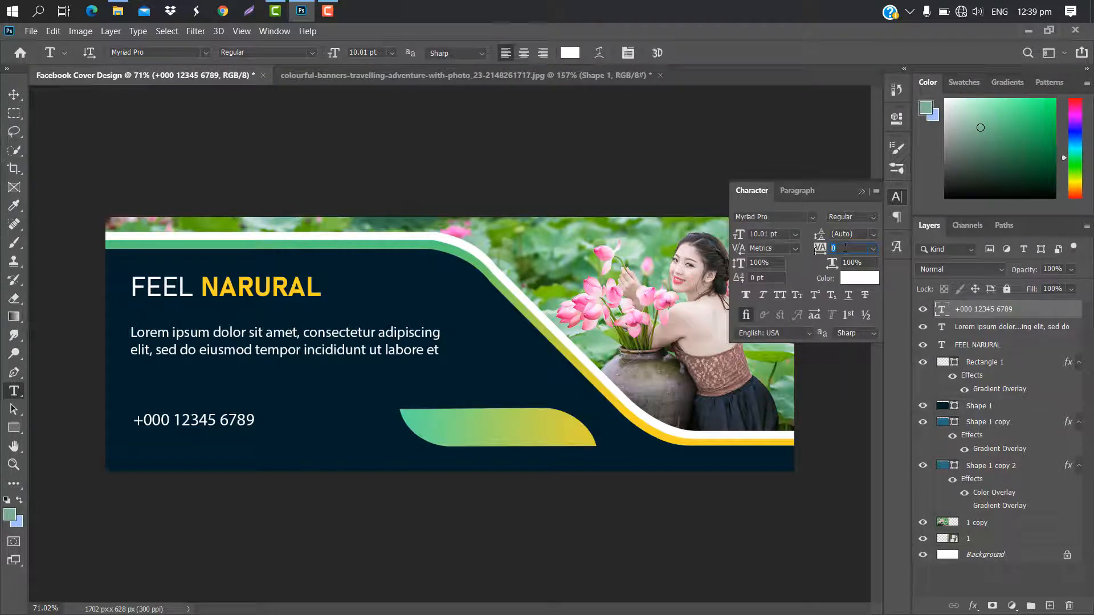
pyautogui.write('480')
pyautogui.press('Return')
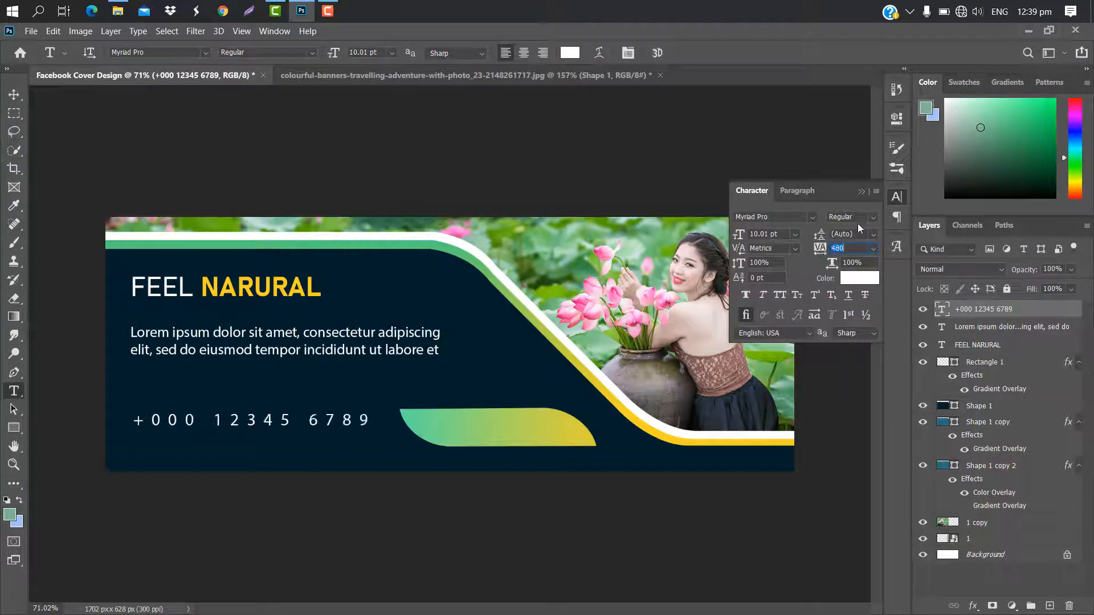
pyautogui.click(861, 192)
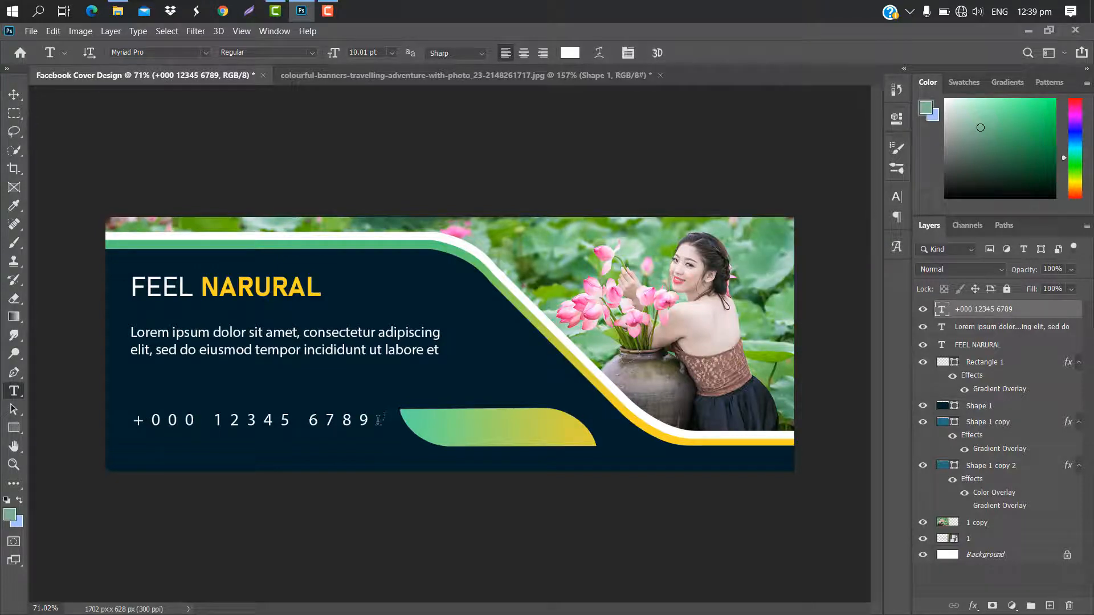
# Scale the phone number text to about 77.35% and align its left edge with the paragraph above
pyautogui.hotkey('ctrl', 't')
pyautogui.moveTo(374, 420); pyautogui.dragTo(307, 434)
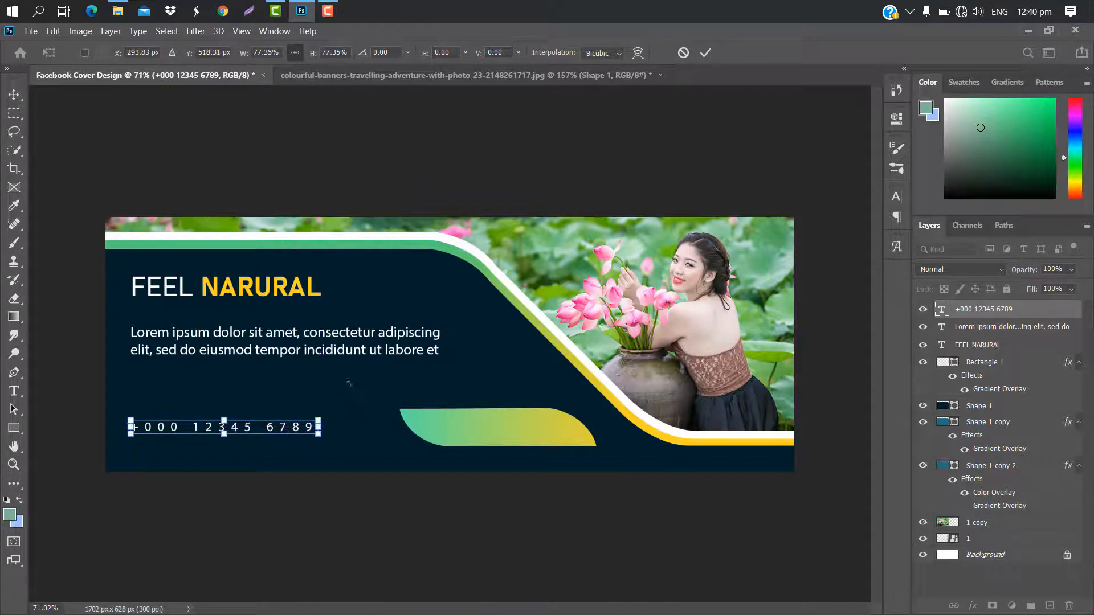
pyautogui.click(707, 53)
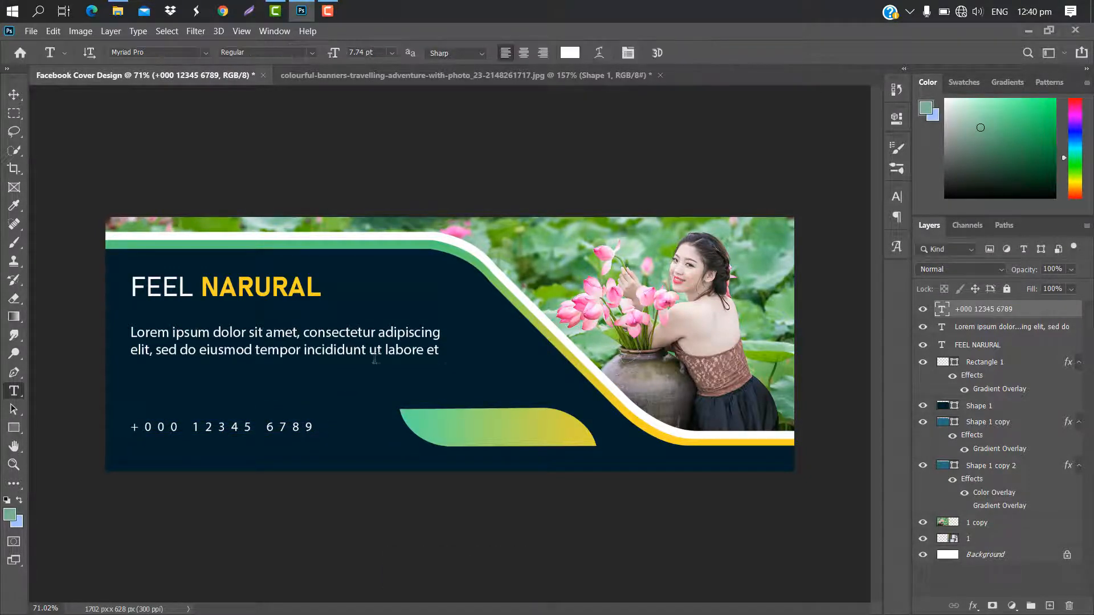
pyautogui.click(130, 446)
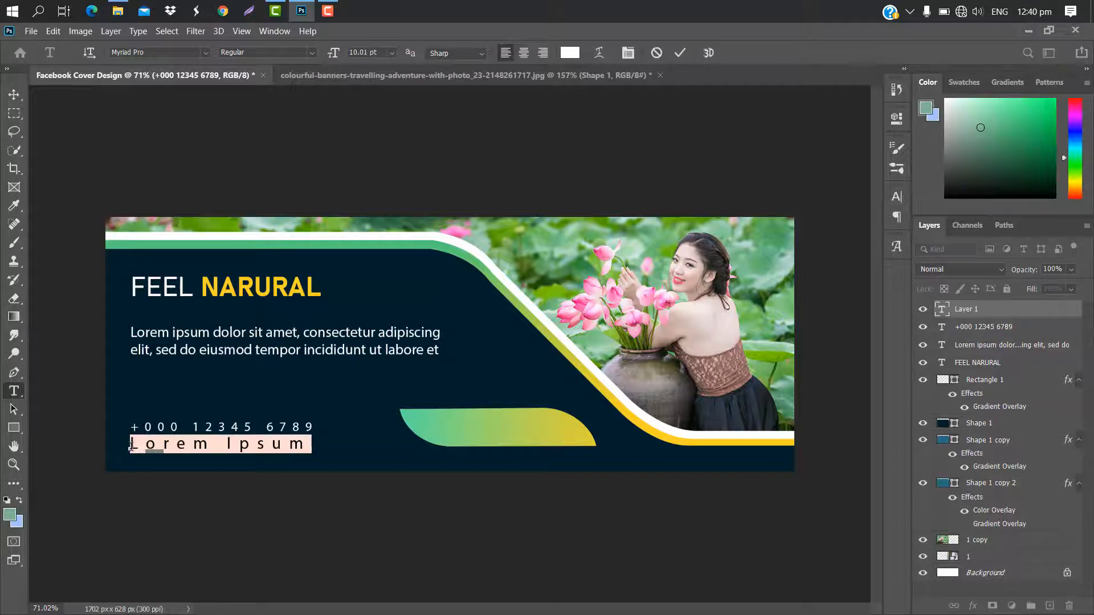
pyautogui.press('BackSpace')
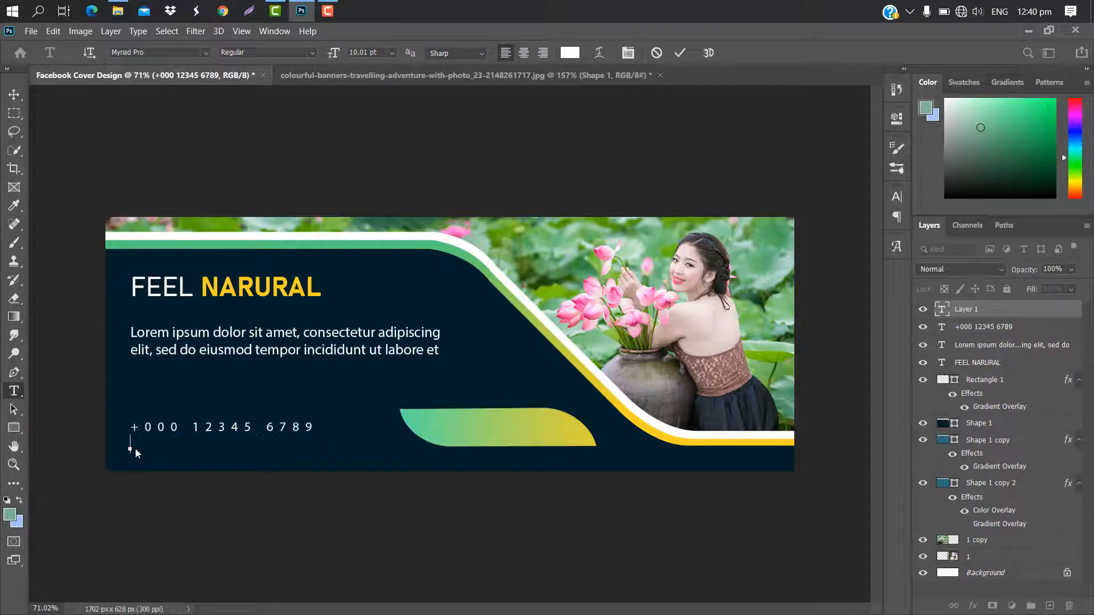
pyautogui.write('WWW. yourweb')
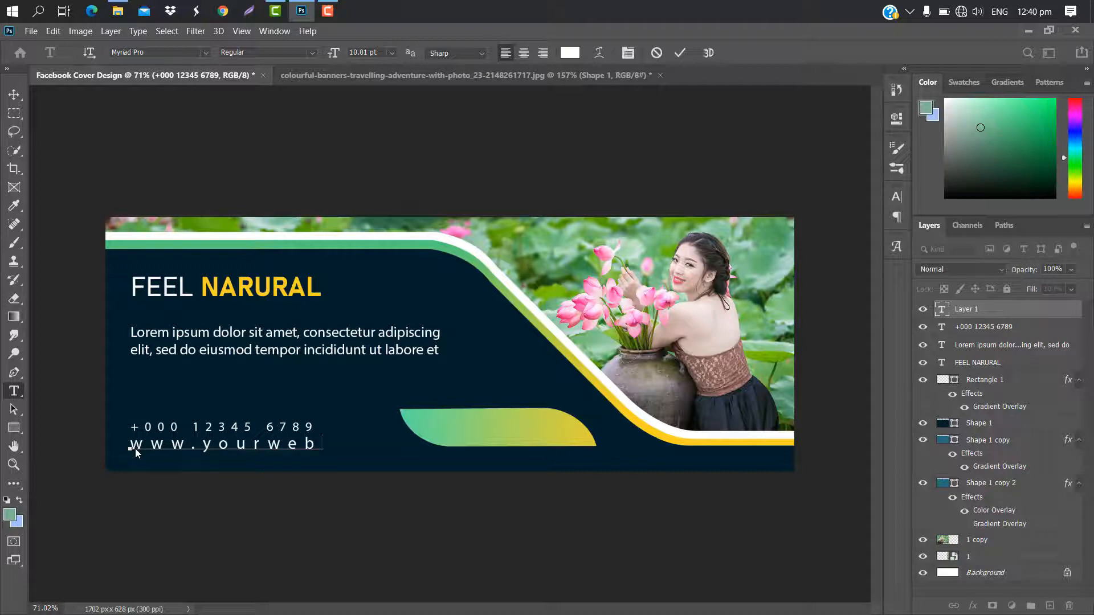
pyautogui.write('.com')
pyautogui.click(680, 53)
# Scale the web address text to about 84.35% and align its left edge with the phone number above
pyautogui.hotkey('ctrl', 't')
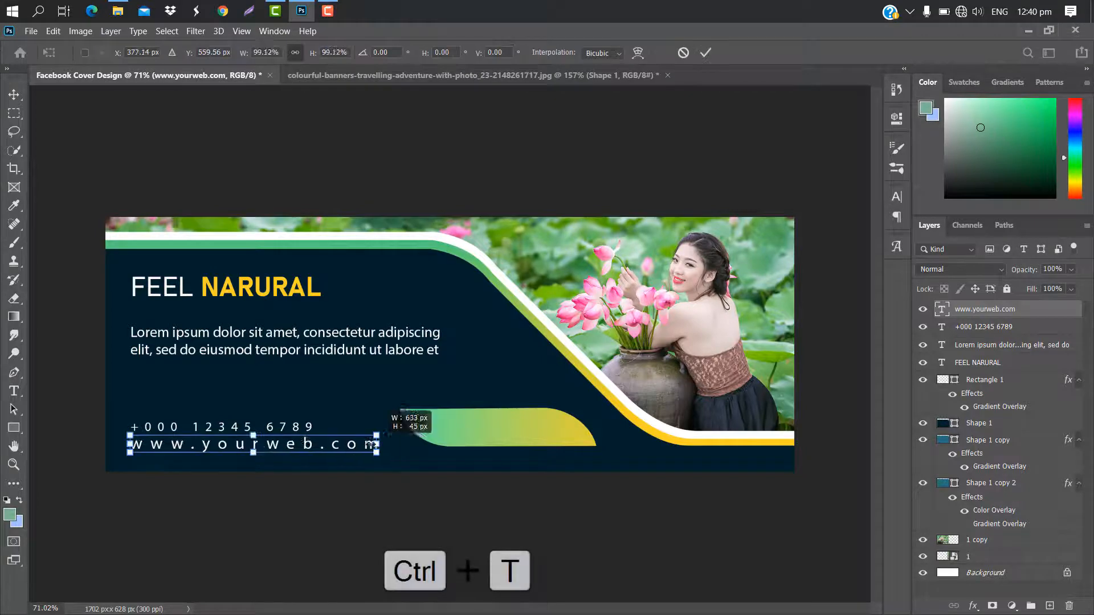
pyautogui.moveTo(372, 444)
pyautogui.mouseDown()
pyautogui.moveTo(296, 448)
pyautogui.moveTo(351, 447)
pyautogui.mouseUp()
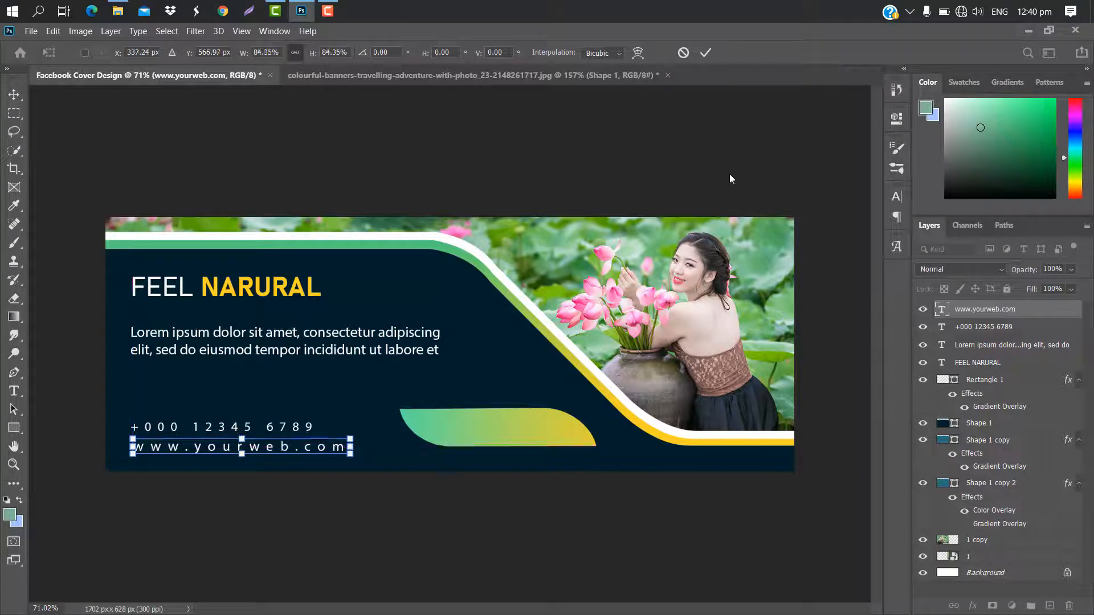
pyautogui.click(711, 52)
# Apply a Color Overlay to the web address text, using the yellow sampled from the lower curved edge band
pyautogui.doubleClick(1060, 309)
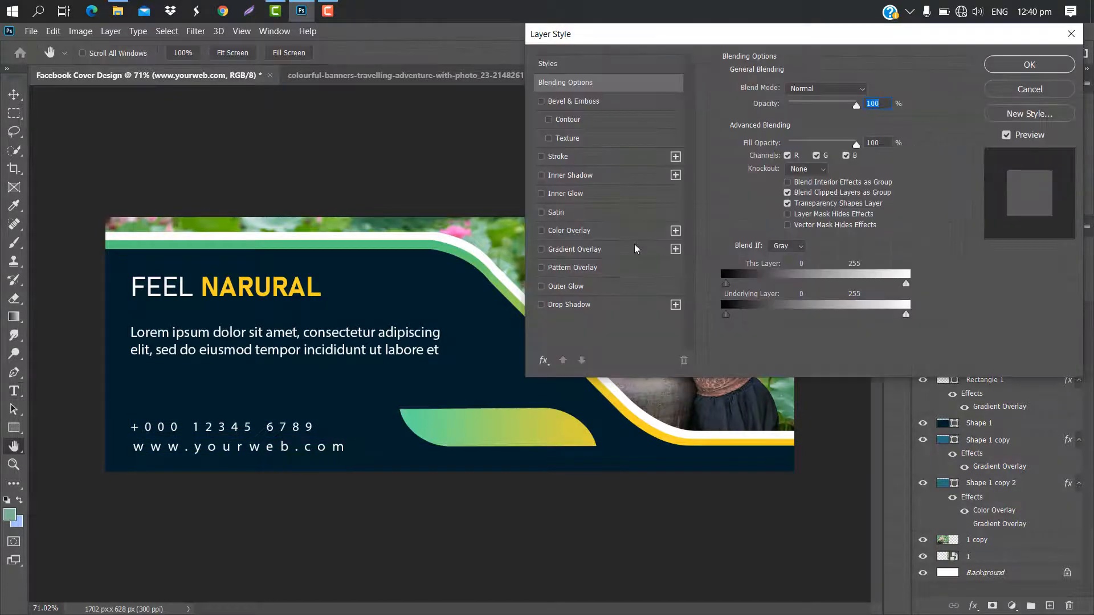
pyautogui.click(625, 233)
pyautogui.click(869, 92)
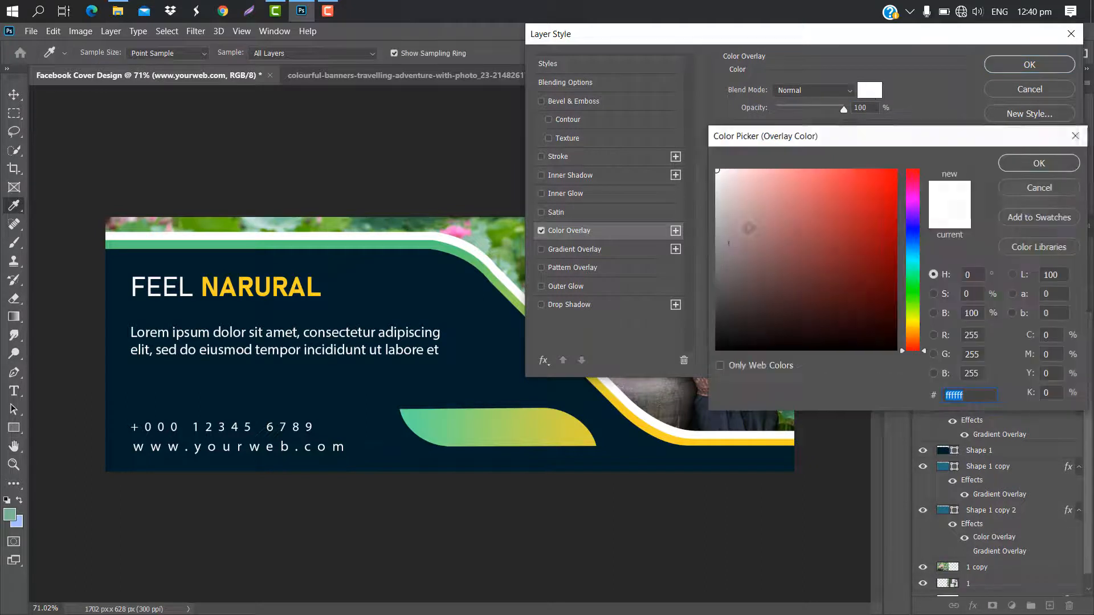
pyautogui.click(659, 428)
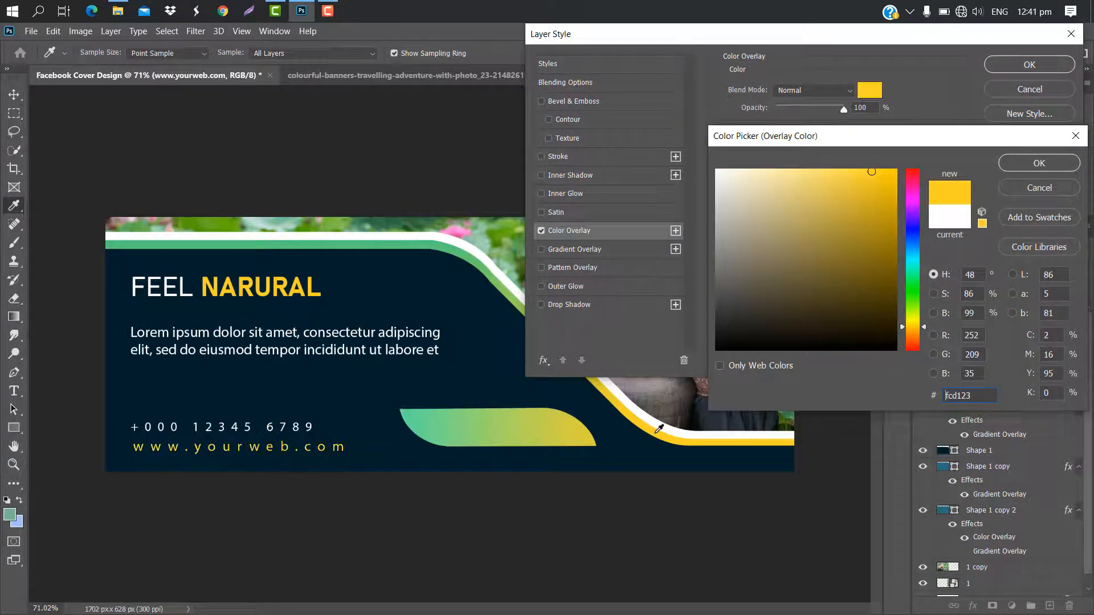
pyautogui.click(1016, 163)
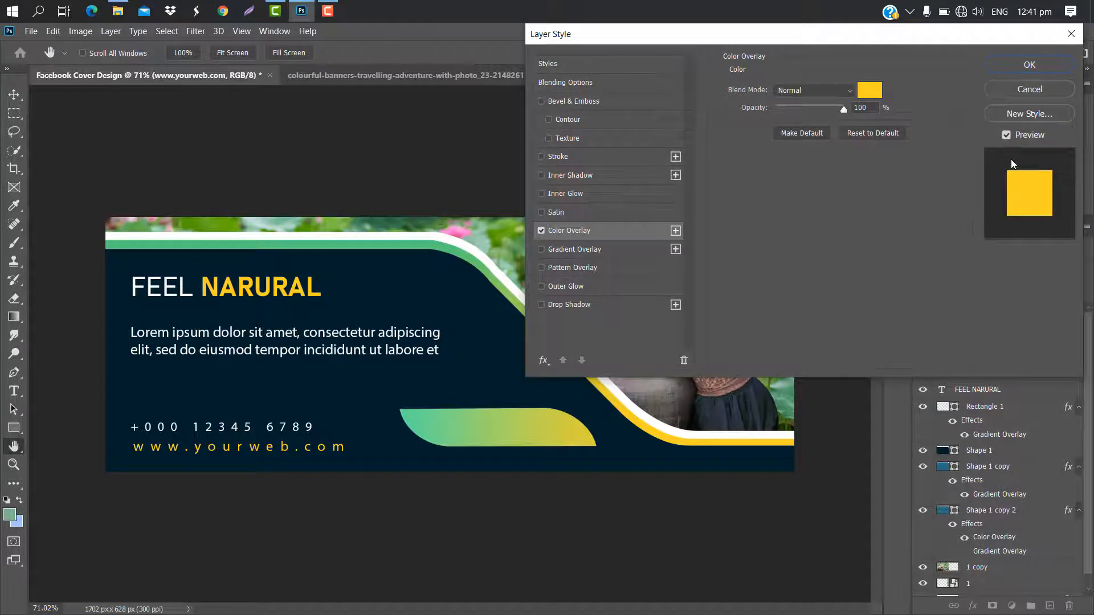
pyautogui.click(1030, 65)
# Add the text line "READ MORE..." on the leaf-shaped gradient label
pyautogui.click(441, 426)
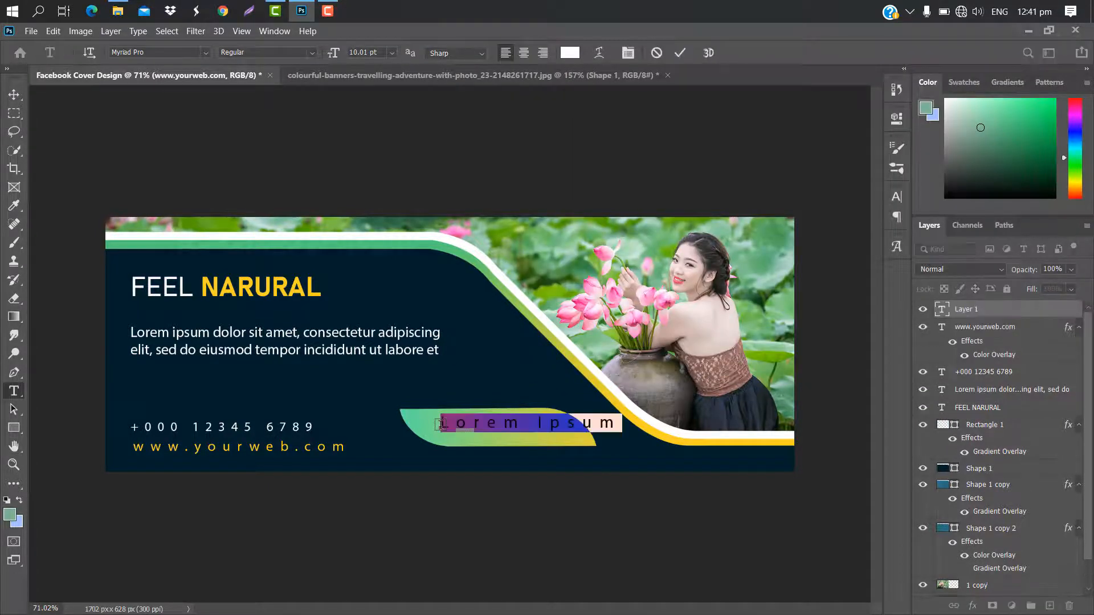
pyautogui.press('BackSpace')
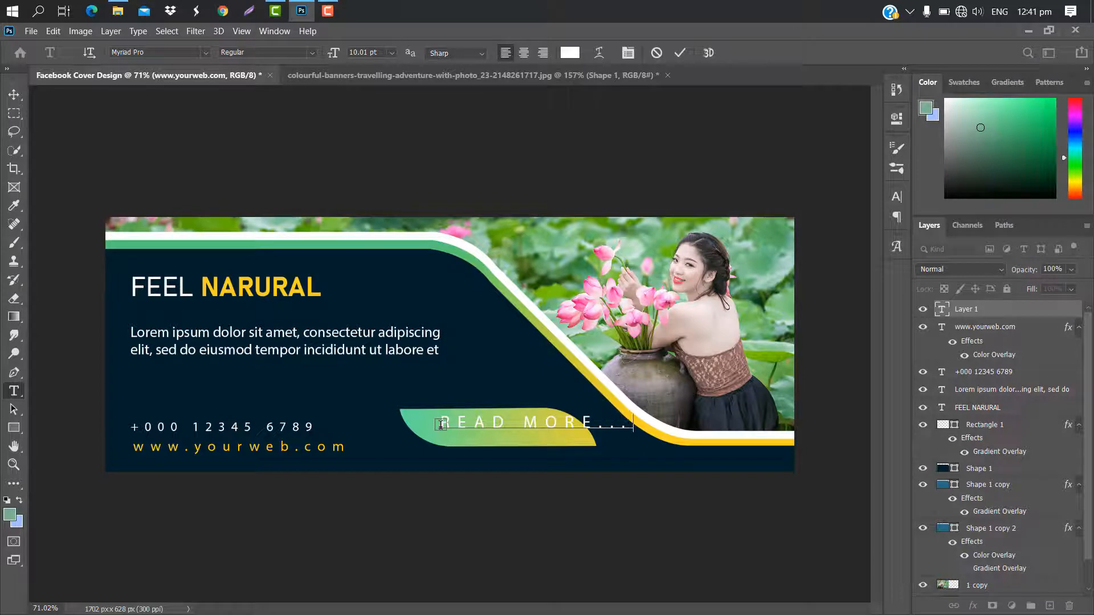
pyautogui.click(680, 52)
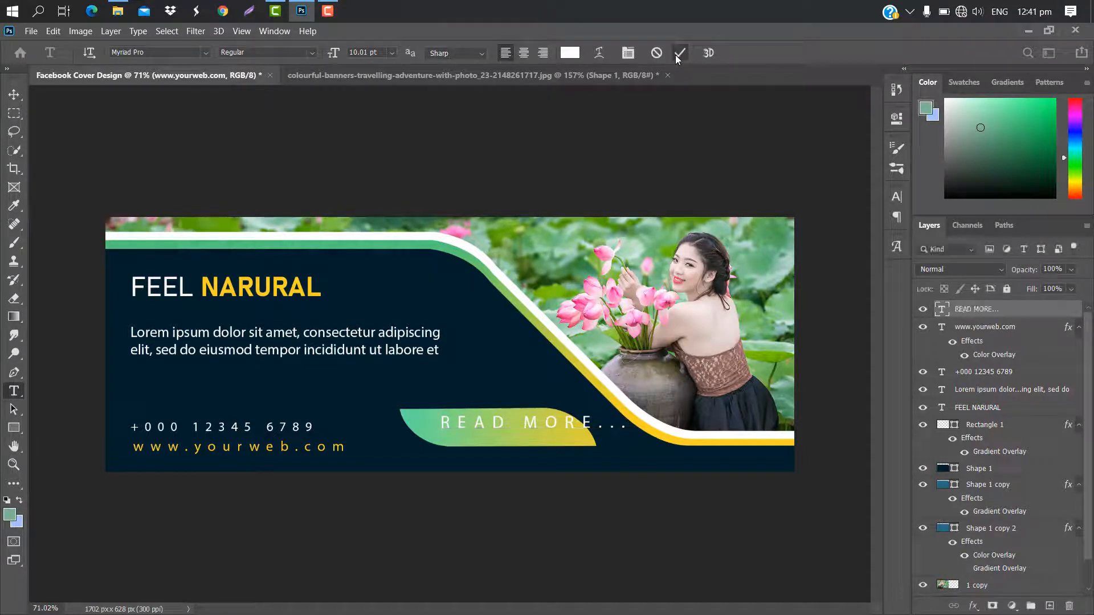
# Set the "READ MORE..." text's tracking to 80 and its font style to Bold
pyautogui.click(901, 200)
pyautogui.scroll(-15, 860, 235)
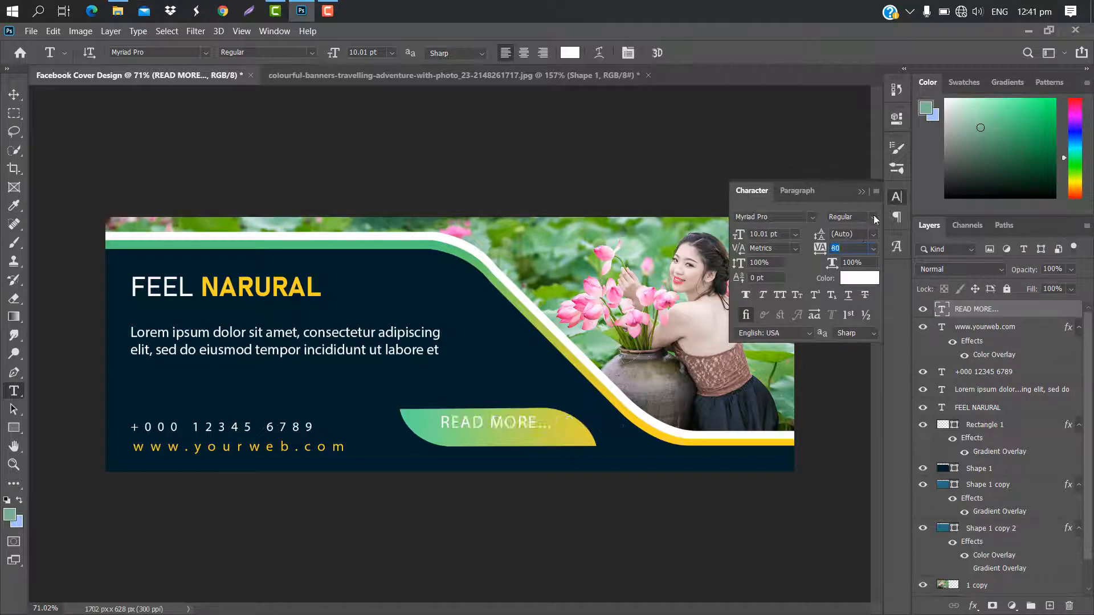
pyautogui.click(875, 219)
pyautogui.click(864, 255)
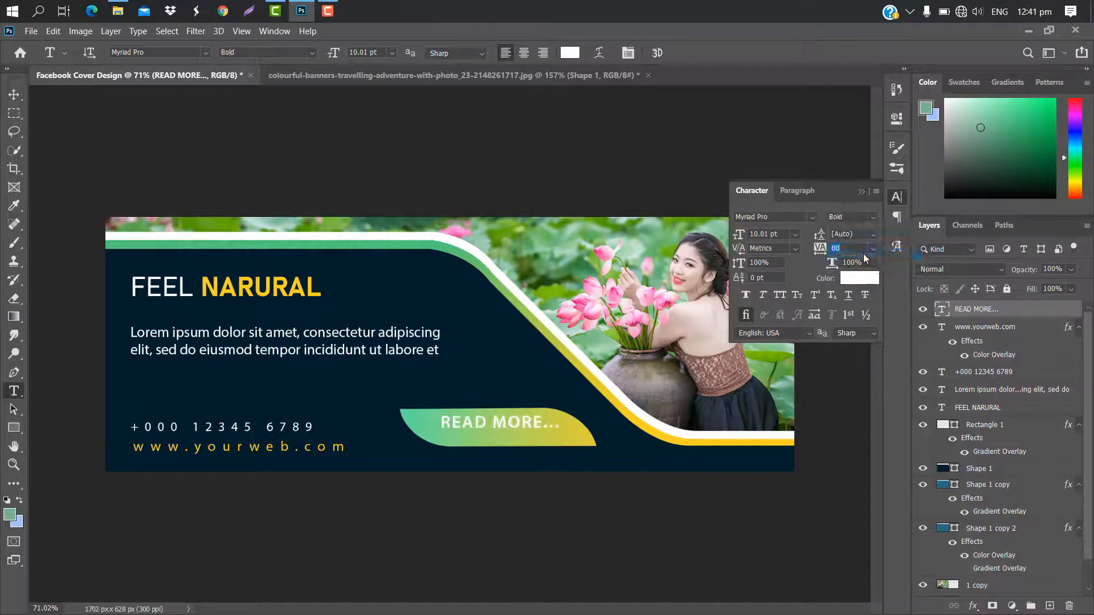
pyautogui.click(861, 192)
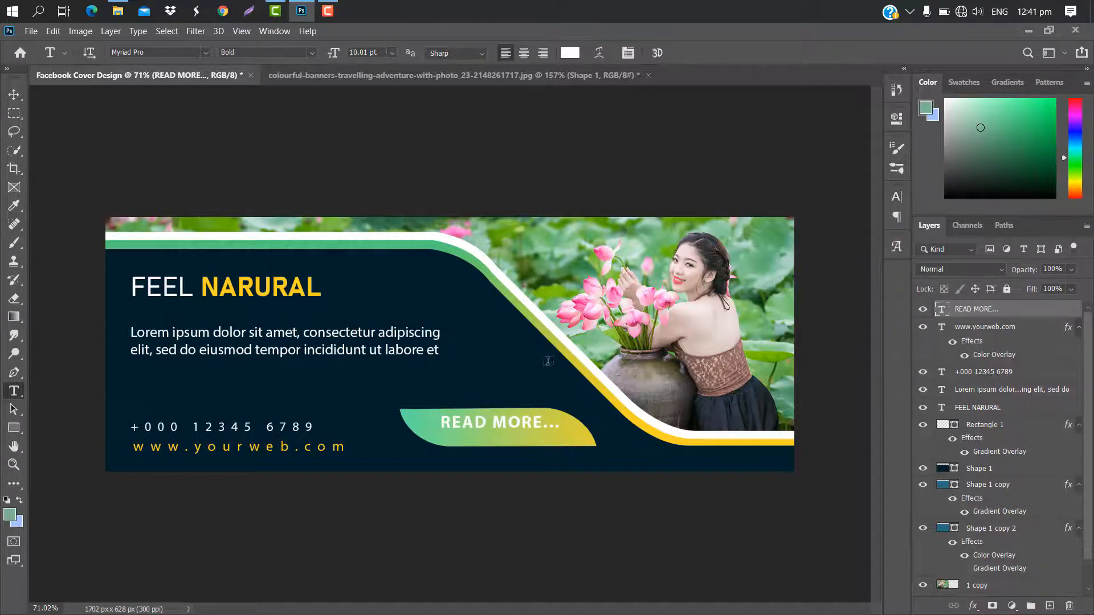
# Scale the "READ MORE..." text to about 119.48% and centre it on the leaf-shaped label
pyautogui.hotkey('ctrl', 't')
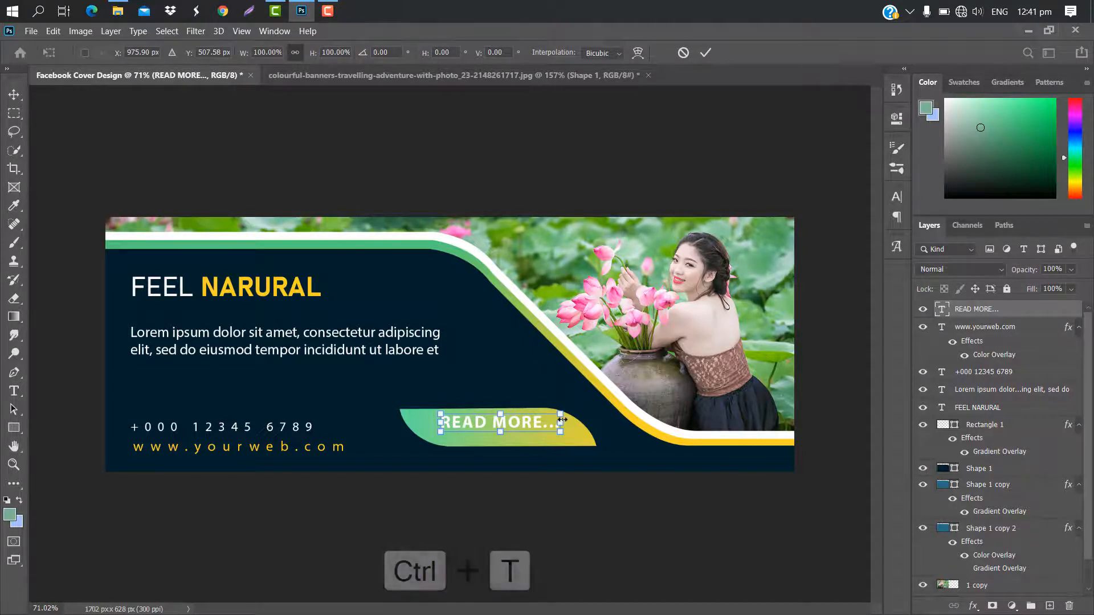
pyautogui.moveTo(561, 421)
pyautogui.mouseDown()
pyautogui.moveTo(583, 422)
pyautogui.moveTo(544, 429)
pyautogui.mouseUp()
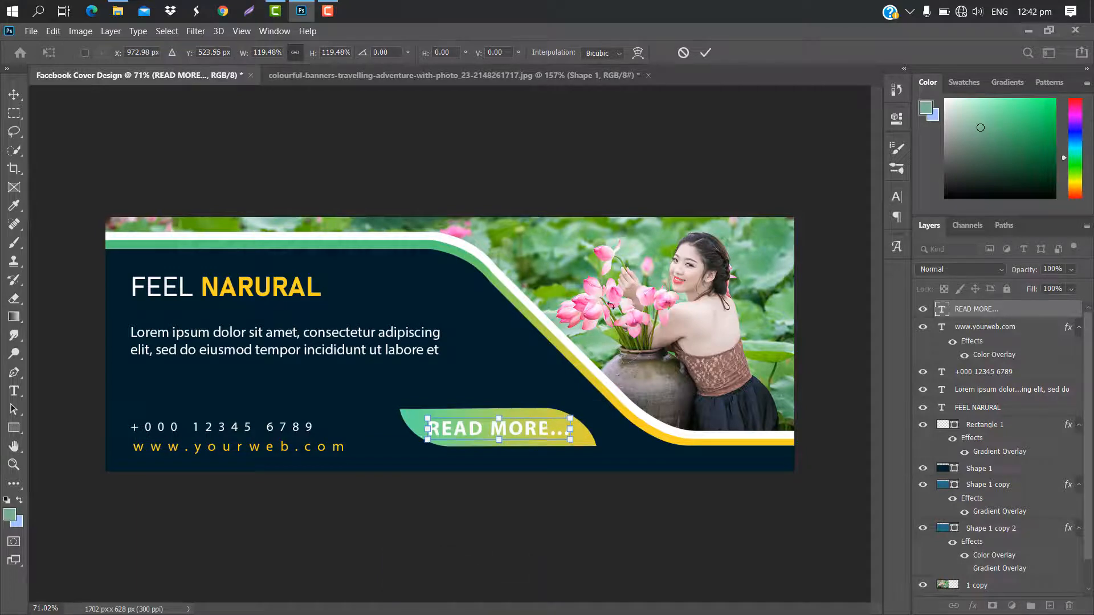
pyautogui.click(706, 53)
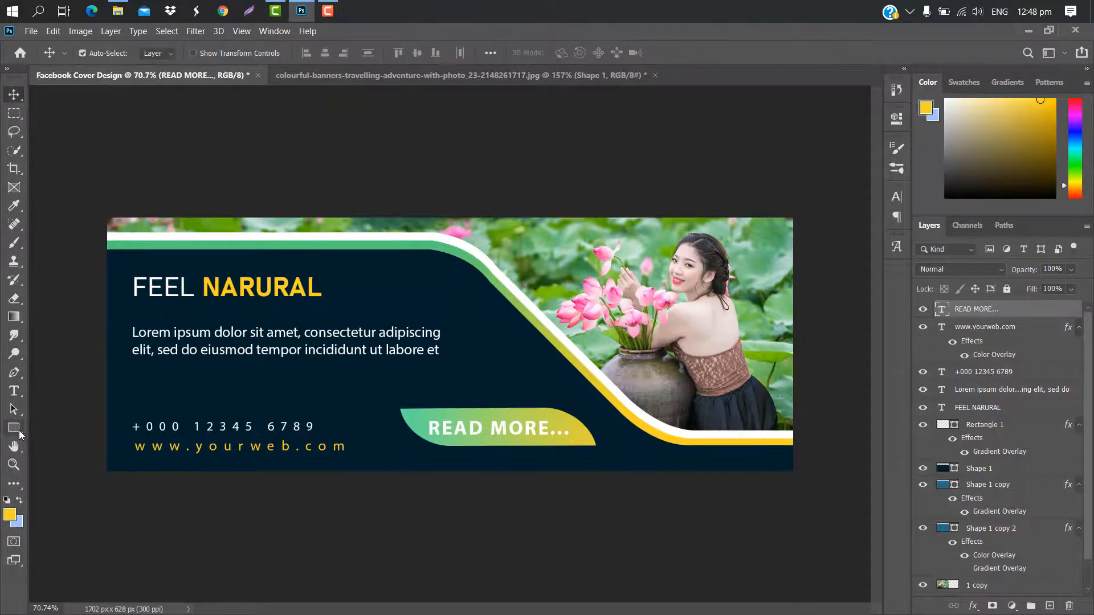
# Draw a circle about 57 px wide in the dark area beside the headline and fill it white
pyautogui.click(17, 430)
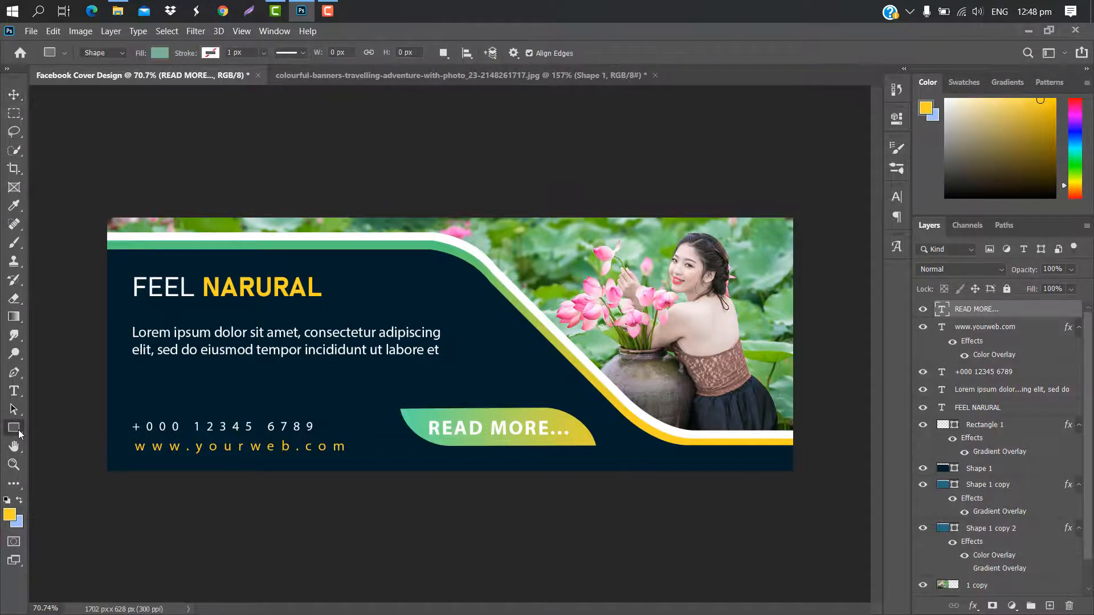
pyautogui.rightClick(19, 432)
pyautogui.click(64, 456)
pyautogui.scroll(3, 326, 319)
pyautogui.moveTo(403, 221); pyautogui.dragTo(468, 265)
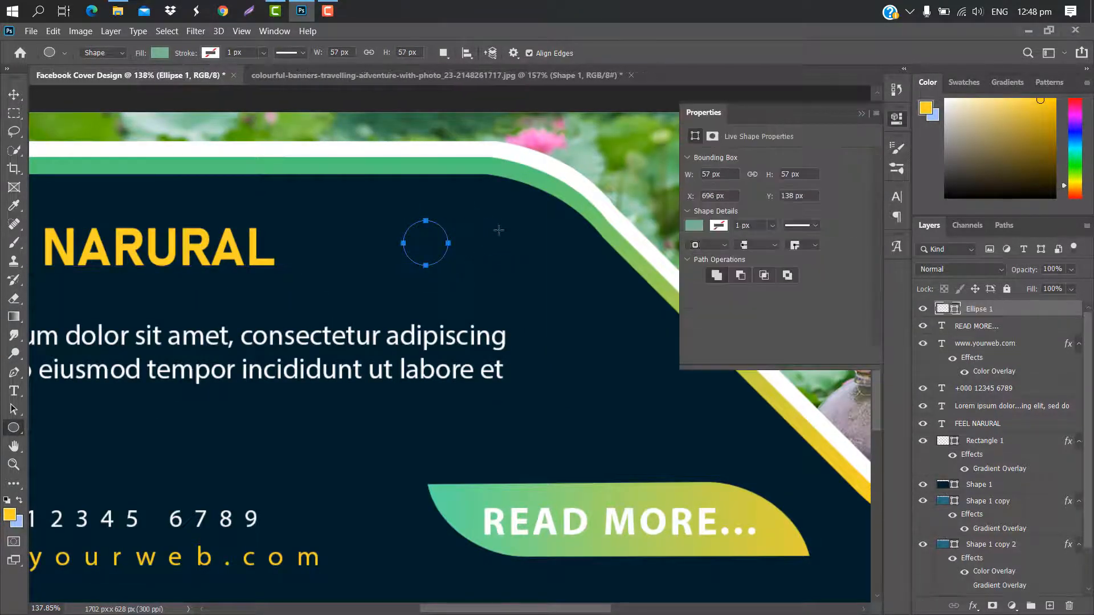
pyautogui.click(694, 225)
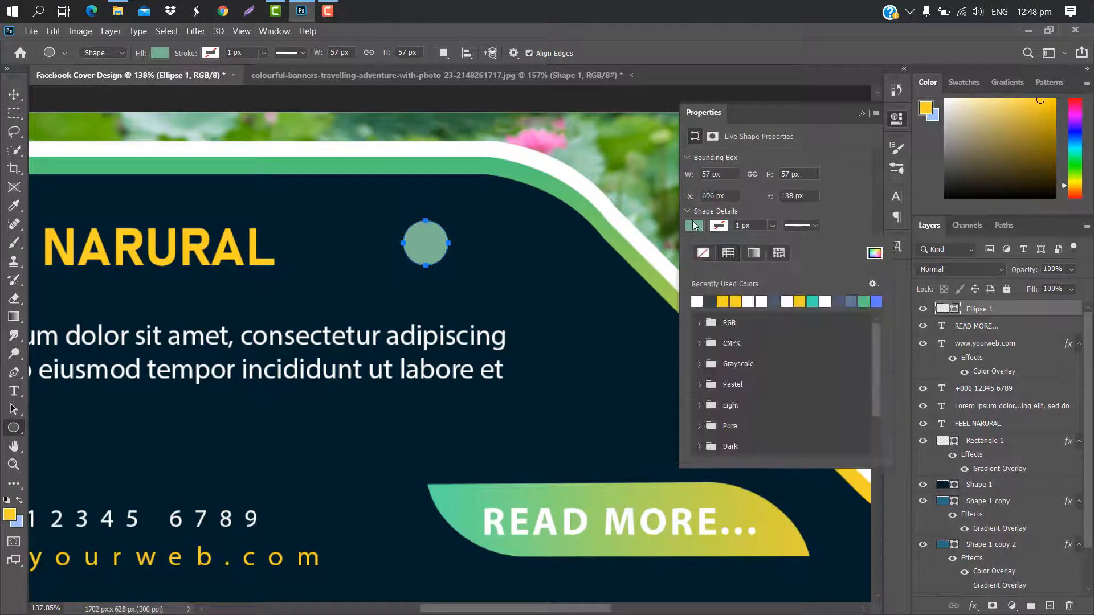
pyautogui.click(696, 300)
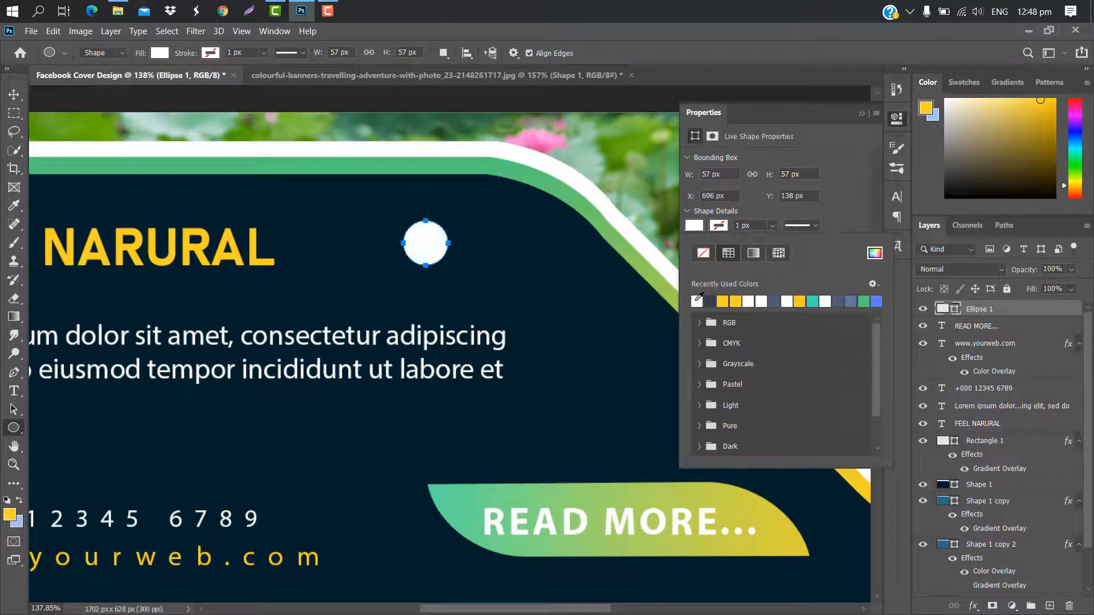
pyautogui.click(861, 114)
# Draw a thin horizontal rectangle about 91 by 5 px near the white circle and fill it yellow
pyautogui.rightClick(14, 433)
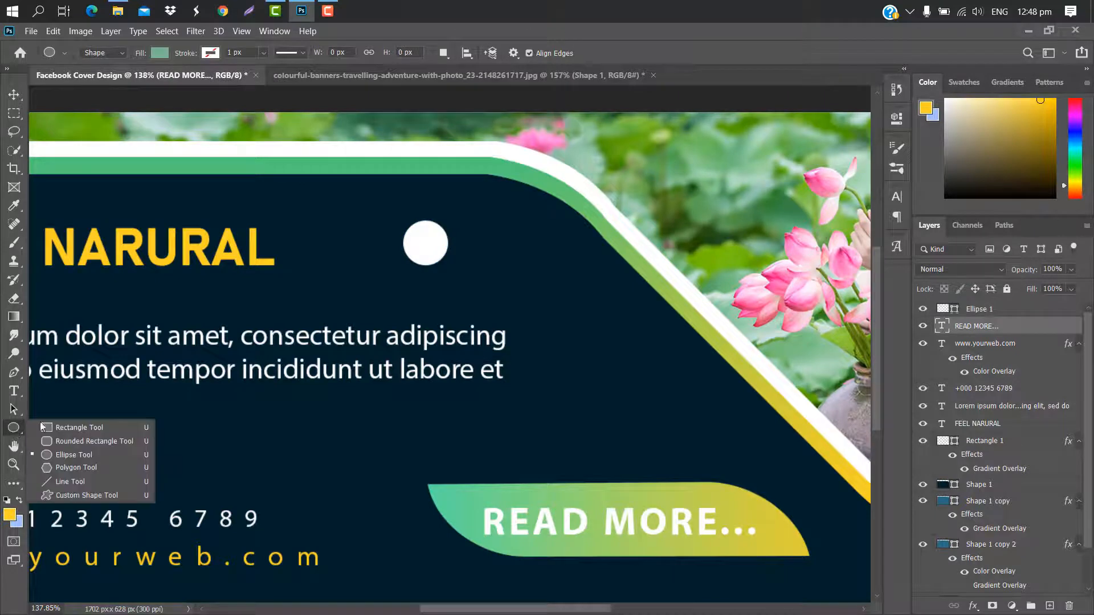
pyautogui.click(68, 427)
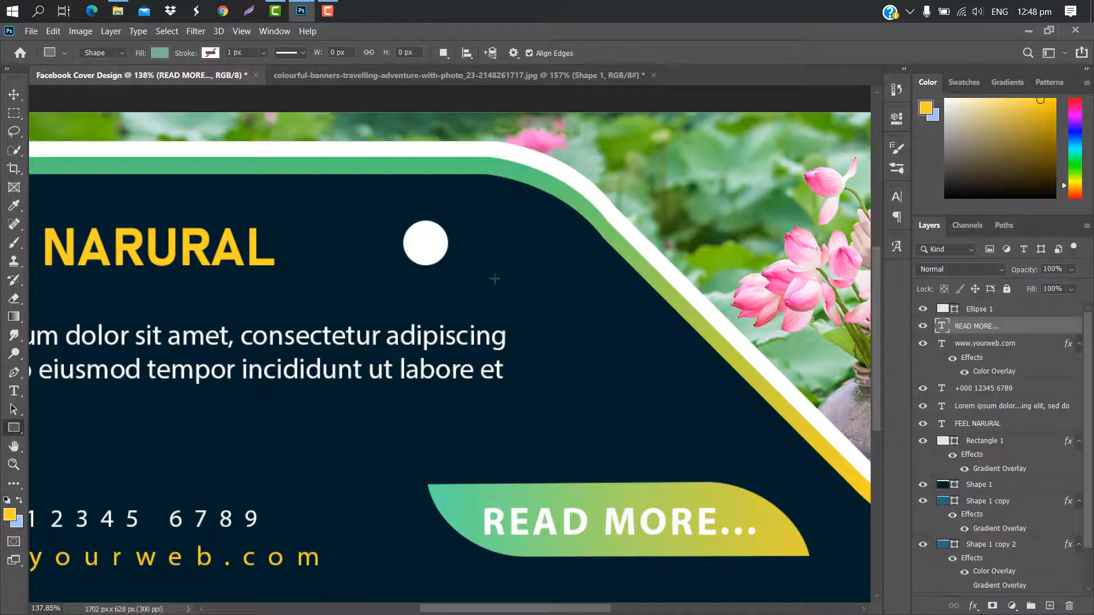
pyautogui.moveTo(493, 278); pyautogui.dragTo(566, 281)
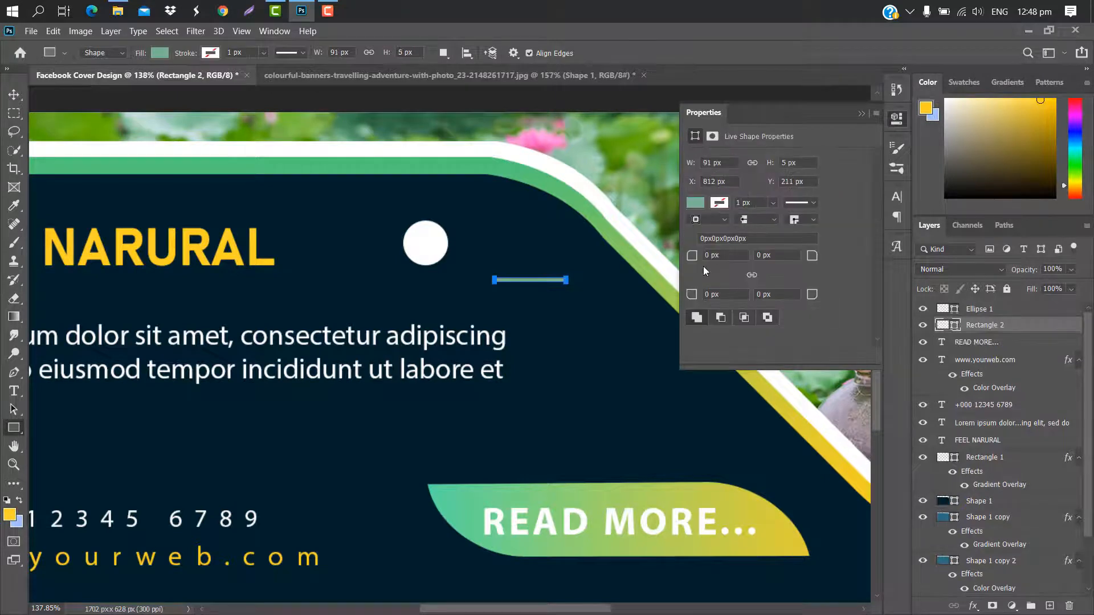
pyautogui.click(695, 204)
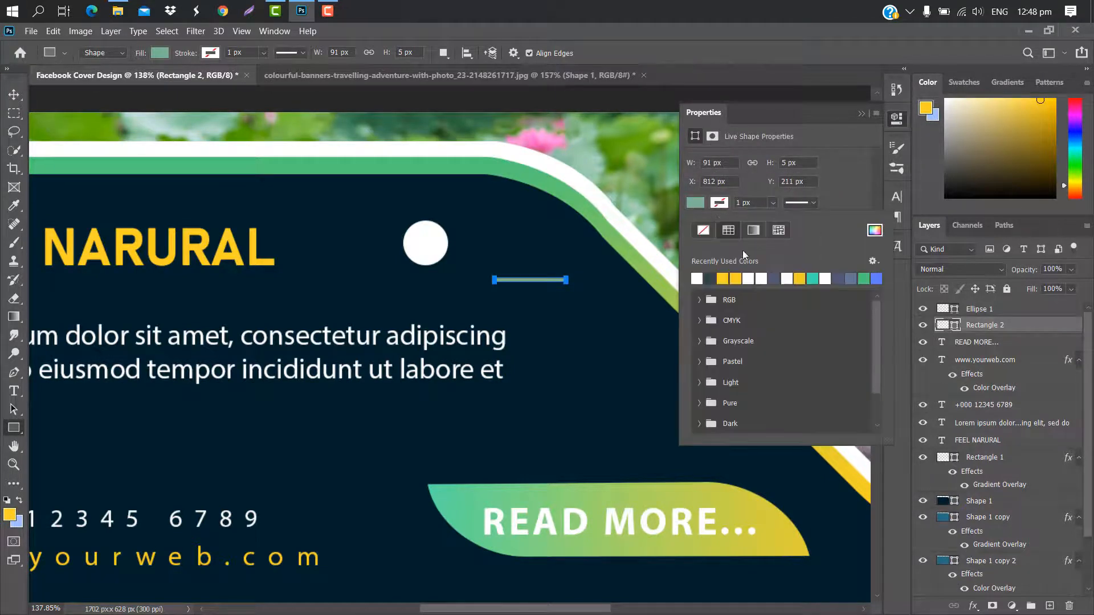
pyautogui.click(723, 278)
# Move the yellow bar across the upper part of the white circle and place its layer above the circle's layer
pyautogui.hotkey('ctrl', 't')
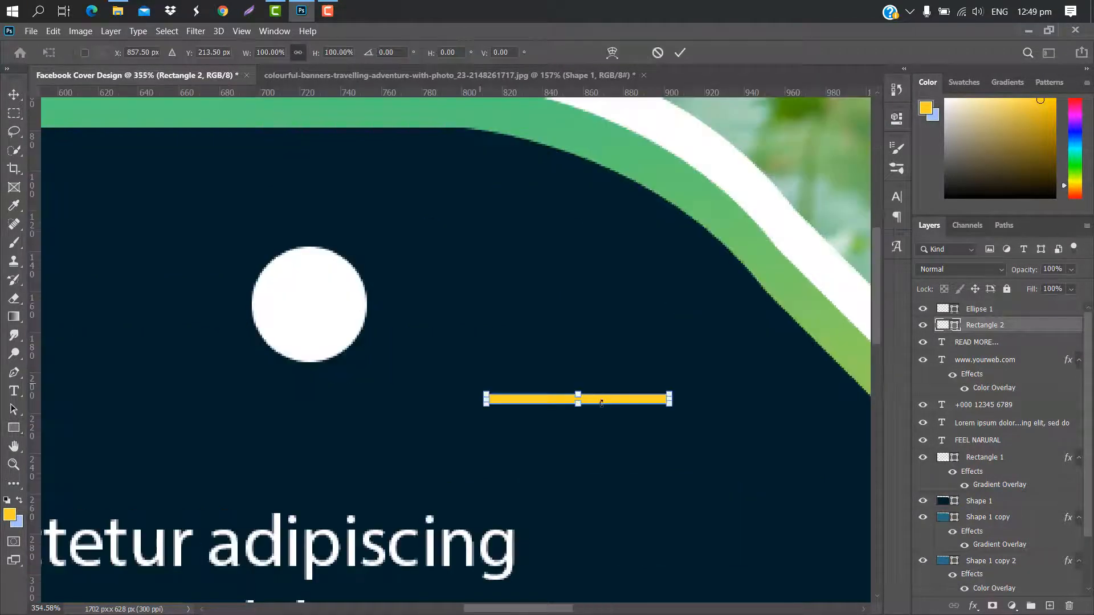
pyautogui.moveTo(603, 404); pyautogui.dragTo(336, 272)
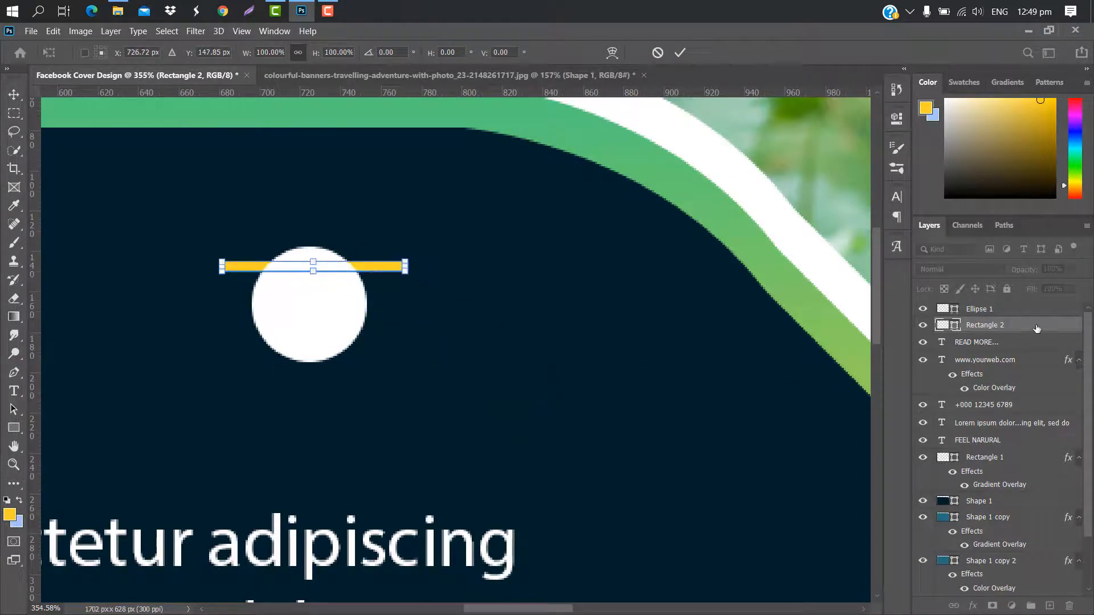
pyautogui.moveTo(1037, 329); pyautogui.dragTo(1038, 303)
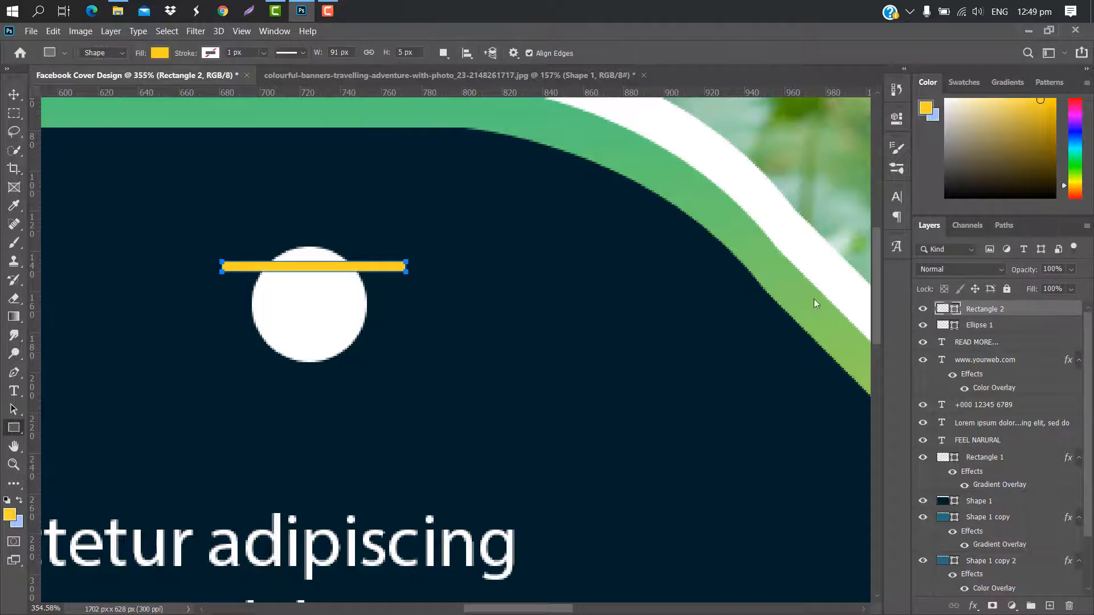
# Duplicate the yellow bar downward five times to form six evenly spaced bars across the circle
pyautogui.press('v')
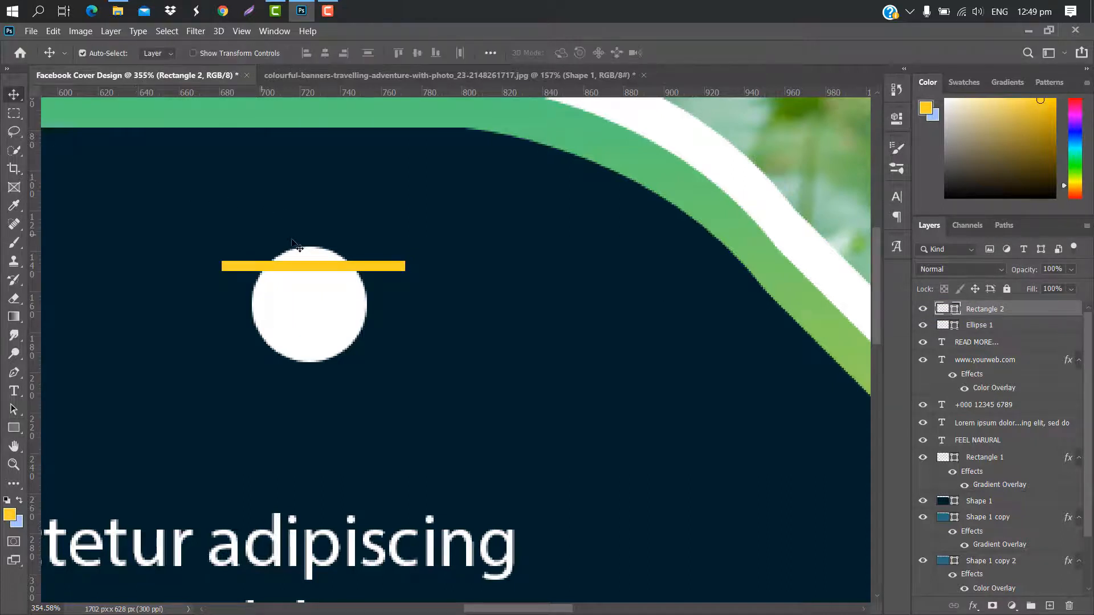
pyautogui.scroll(2, 312, 284)
pyautogui.scroll(1, 313, 282)
pyautogui.click(312, 281)
pyautogui.moveTo(318, 246); pyautogui.dragTo(325, 342)
pyautogui.moveTo(324, 342); pyautogui.dragTo(325, 412)
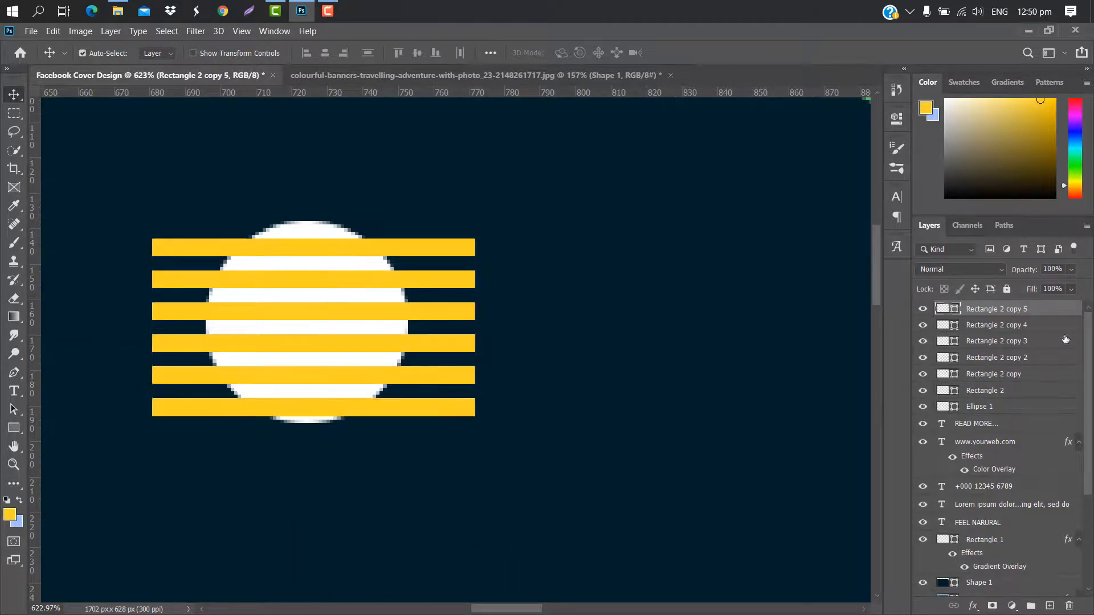
# Merge the six yellow bar layers into one shape layer
pyautogui.keyDown('ctrl'); pyautogui.click(1054, 327); pyautogui.keyUp('ctrl')
pyautogui.keyDown('ctrl'); pyautogui.click(1044, 342); pyautogui.keyUp('ctrl')
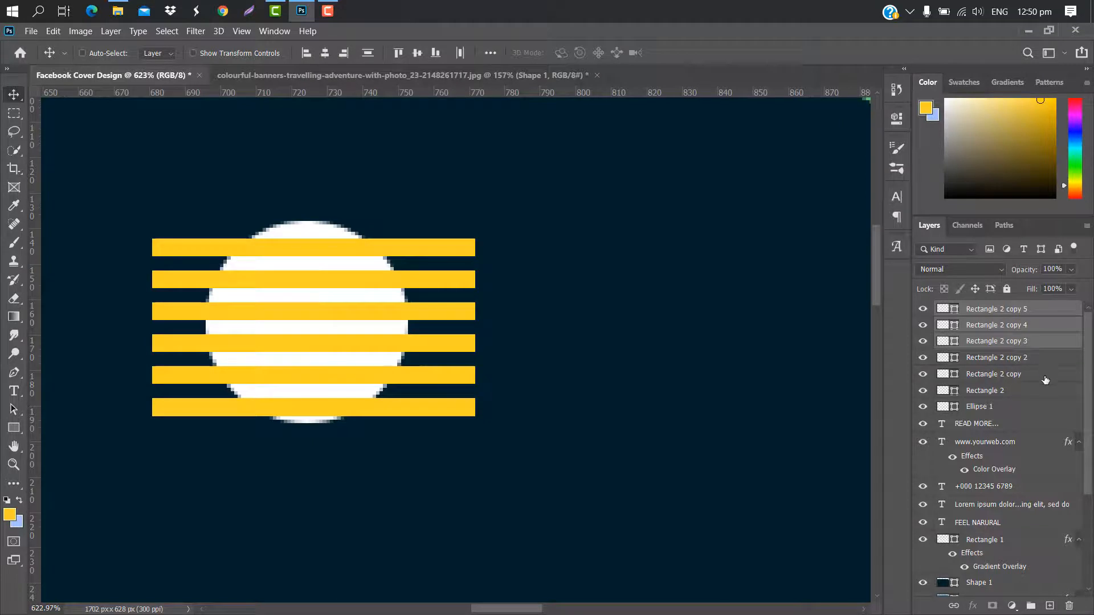
pyautogui.keyDown('ctrl'); pyautogui.click(1044, 360); pyautogui.keyUp('ctrl')
pyautogui.keyDown('ctrl'); pyautogui.click(1031, 376); pyautogui.keyUp('ctrl')
pyautogui.keyDown('ctrl'); pyautogui.click(1026, 392); pyautogui.keyUp('ctrl')
pyautogui.rightClick(1024, 391)
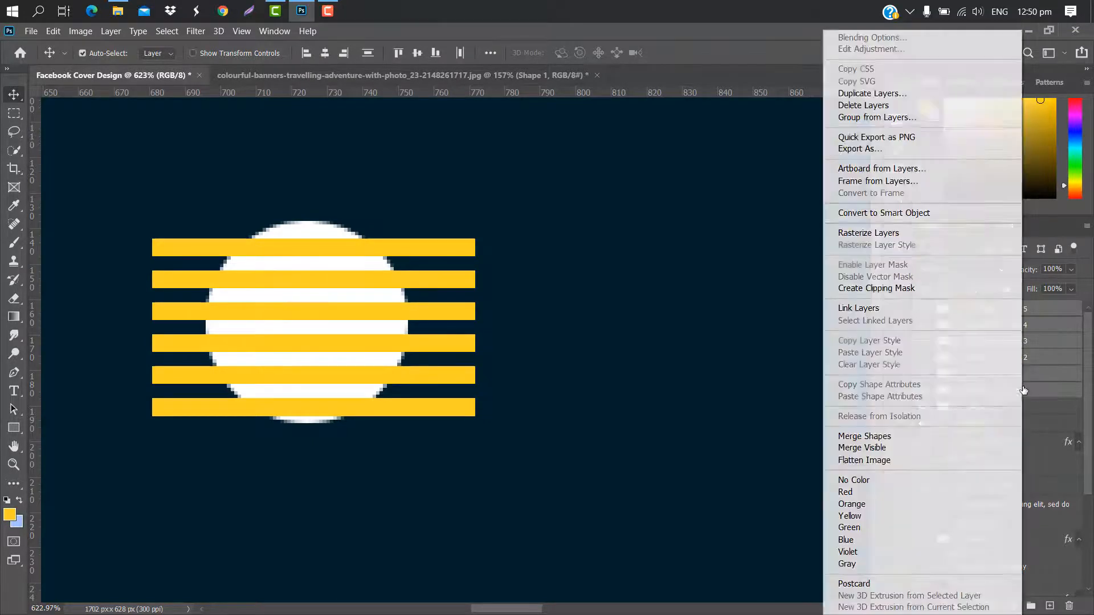
pyautogui.click(851, 436)
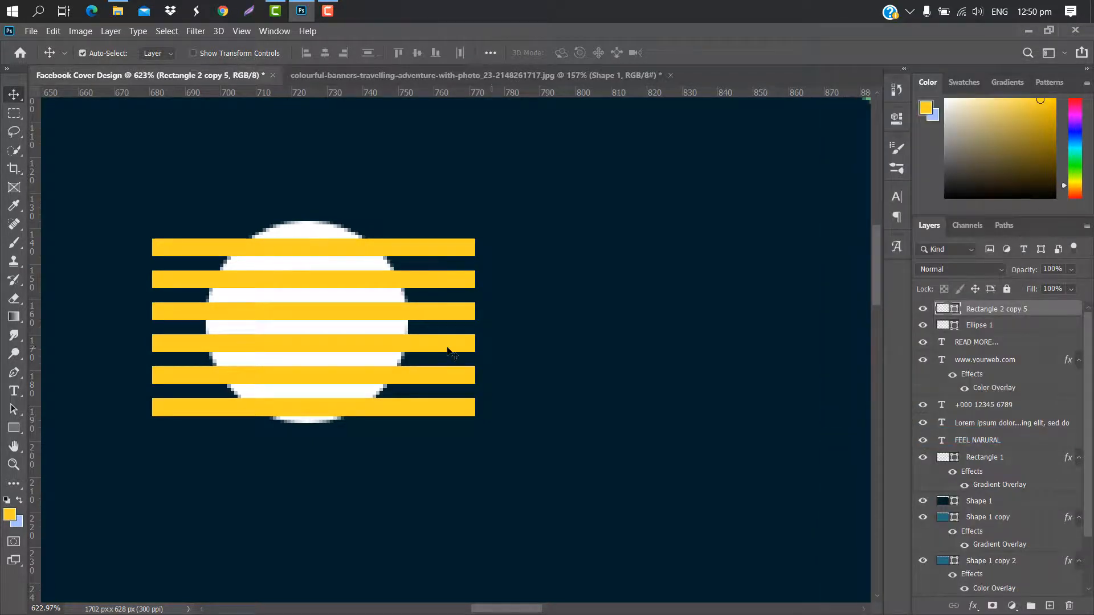
# Shift the merged yellow bars slightly upward so they sit vertically centred over the white circle
pyautogui.hotkey('ctrl', 't')
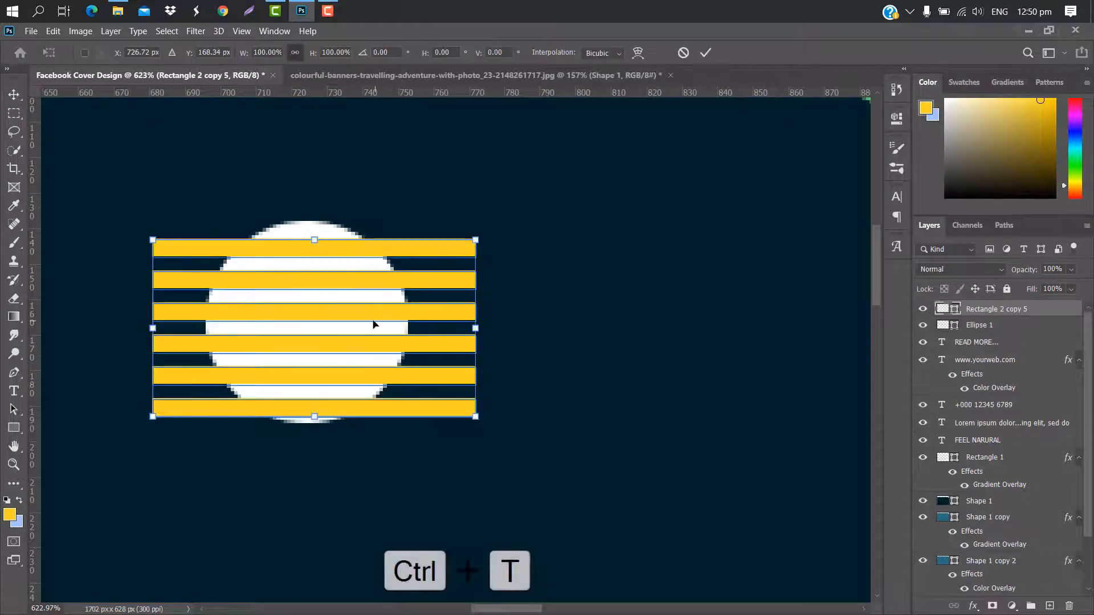
pyautogui.moveTo(373, 321); pyautogui.dragTo(371, 318)
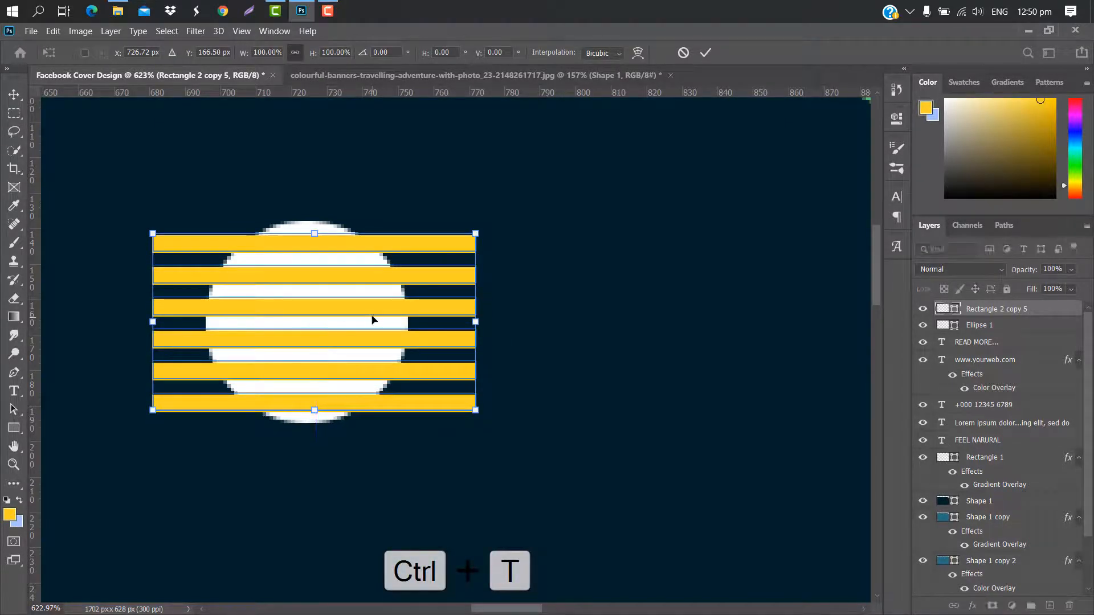
pyautogui.press('Up')
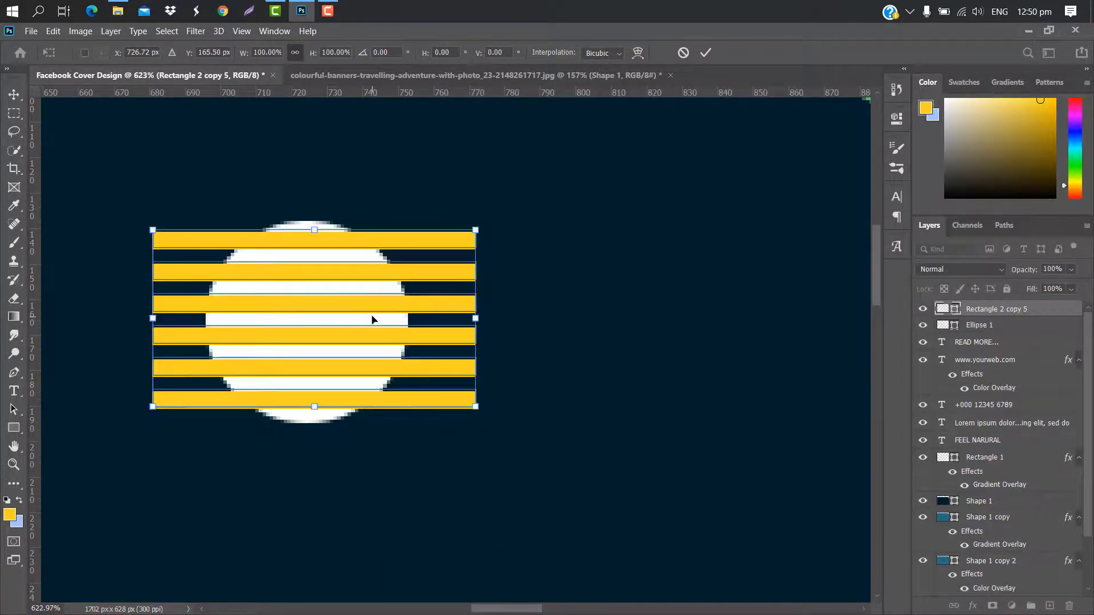
pyautogui.press('Down')
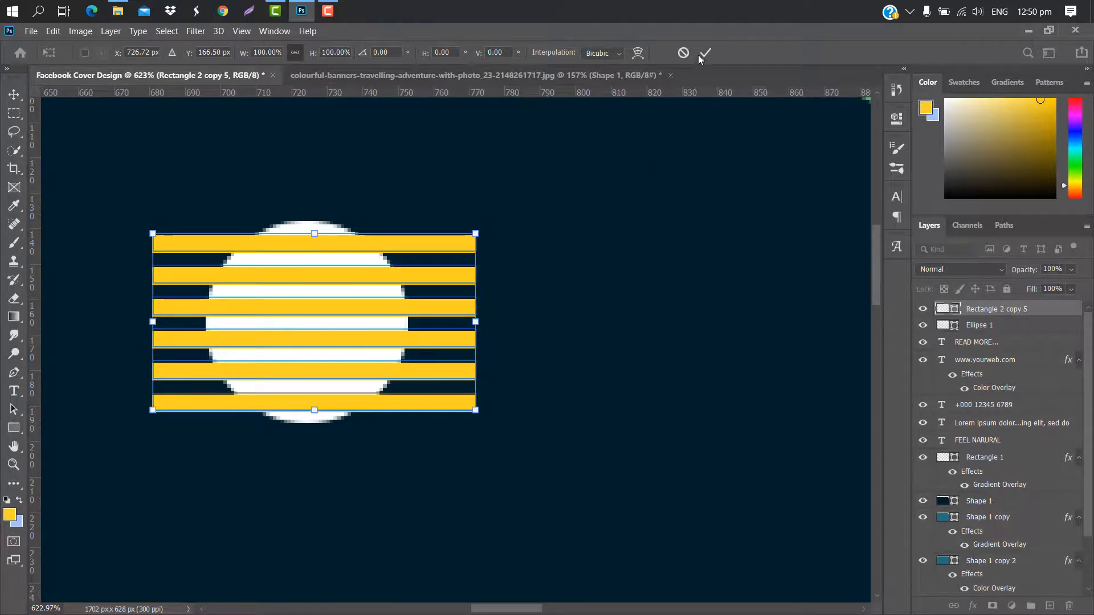
pyautogui.click(704, 53)
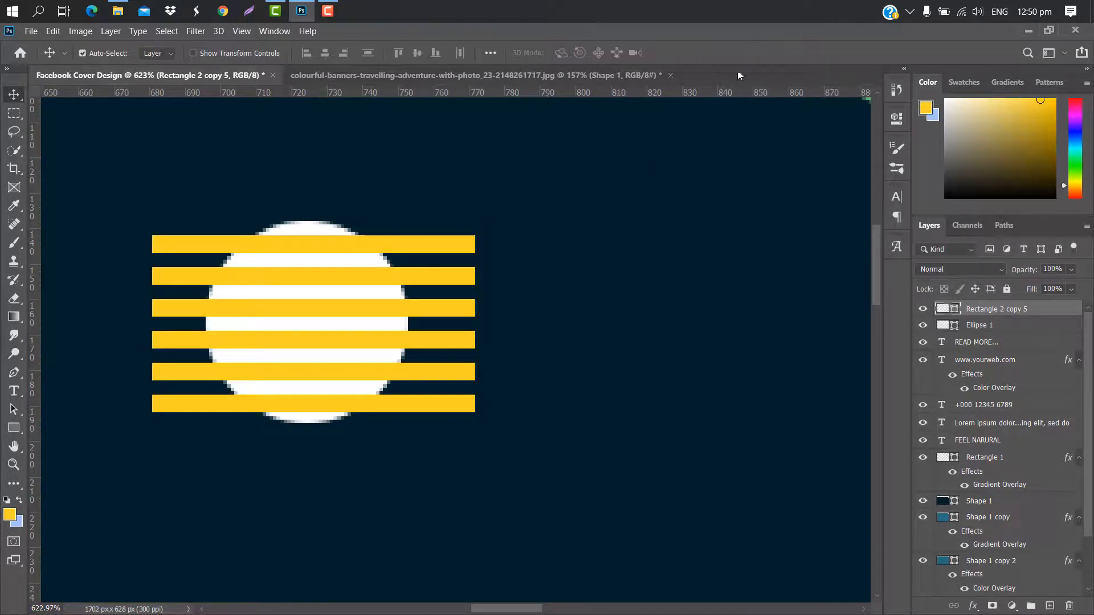
# Rasterize the white circle, cut the yellow bars' outline out of it, delete the bar layer and clear the selection
pyautogui.keyDown('ctrl'); pyautogui.click(955, 309); pyautogui.keyUp('ctrl')
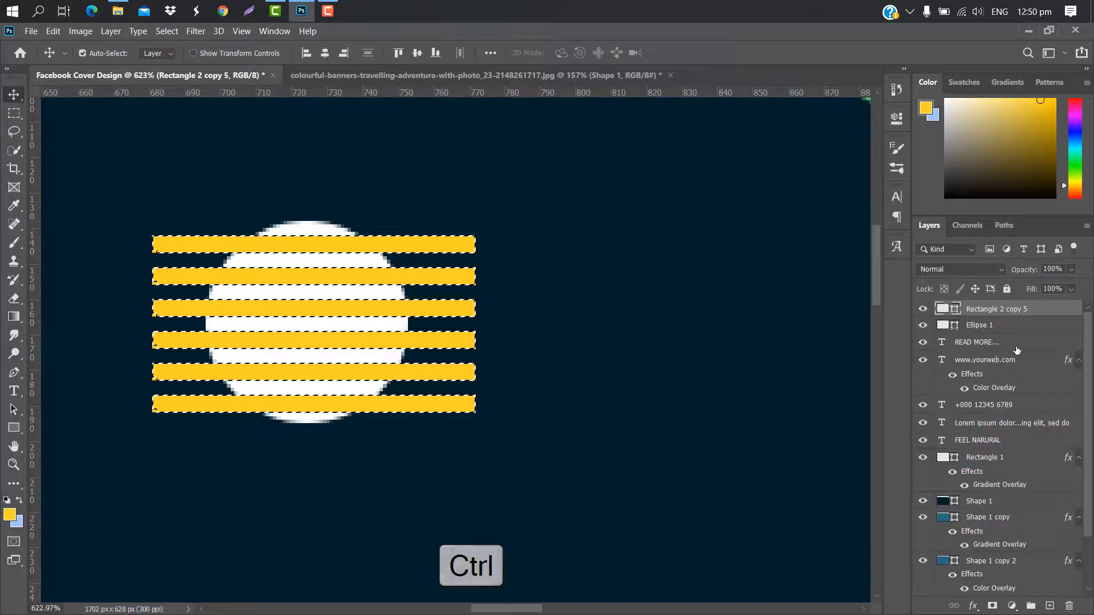
pyautogui.rightClick(1020, 325)
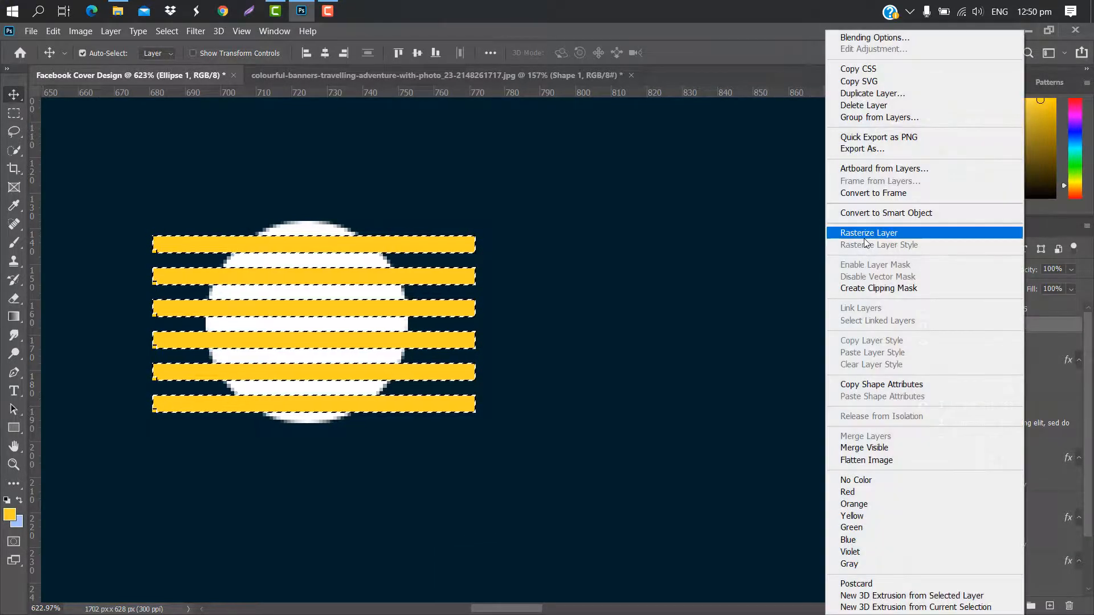
pyautogui.click(883, 234)
pyautogui.press('Delete')
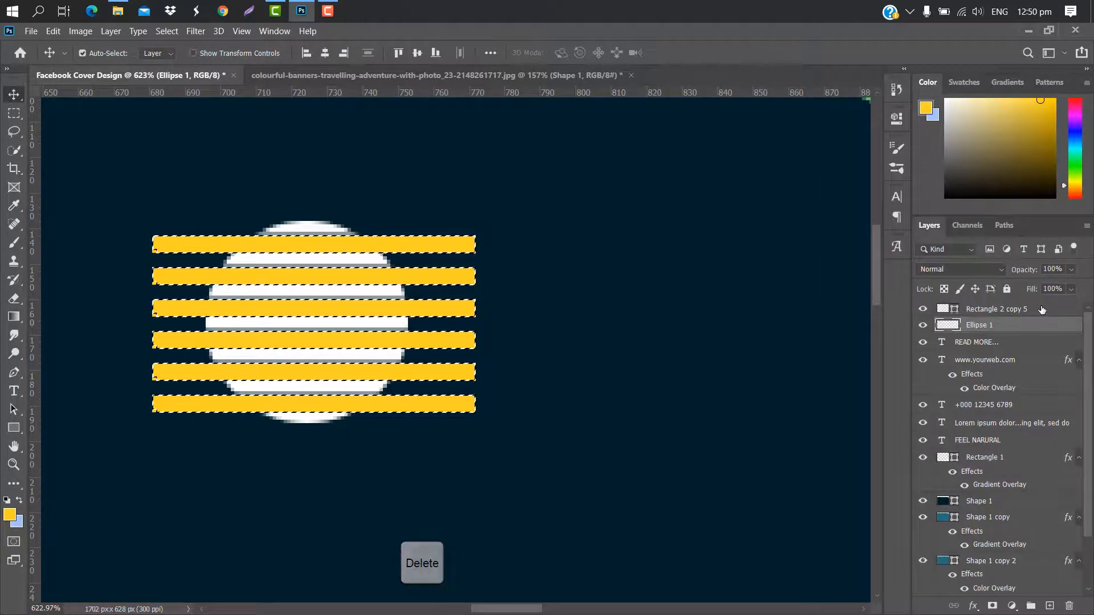
pyautogui.moveTo(1045, 311); pyautogui.dragTo(1068, 605)
pyautogui.hotkey('ctrl', 'd')
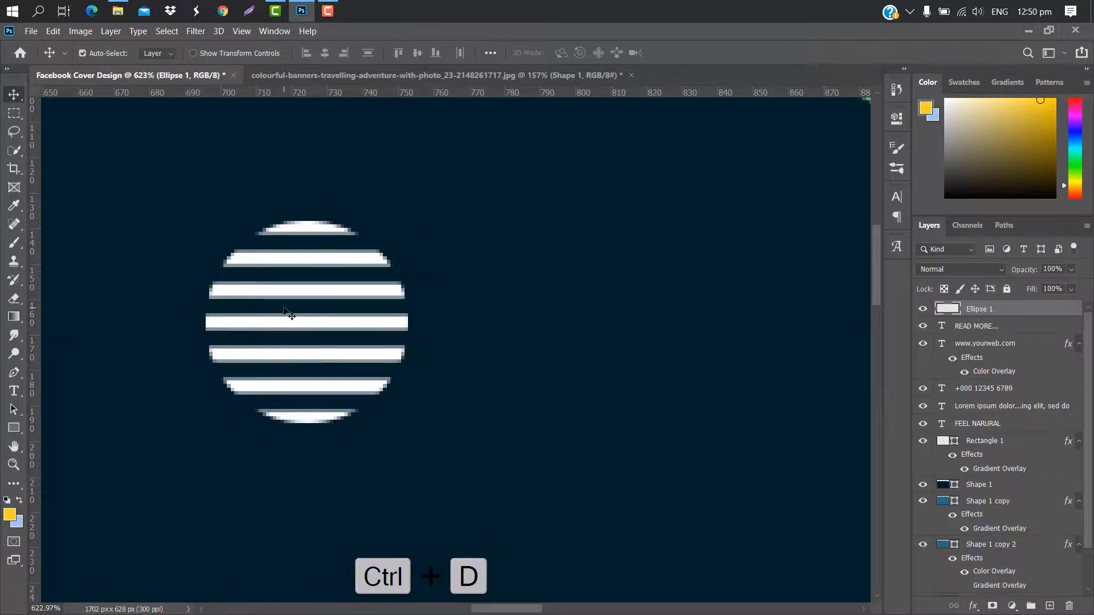
# Move the striped circle to about X 831 px, Y 148 px, just inside the dark shape's upper curve
pyautogui.hotkey('ctrl', '0')
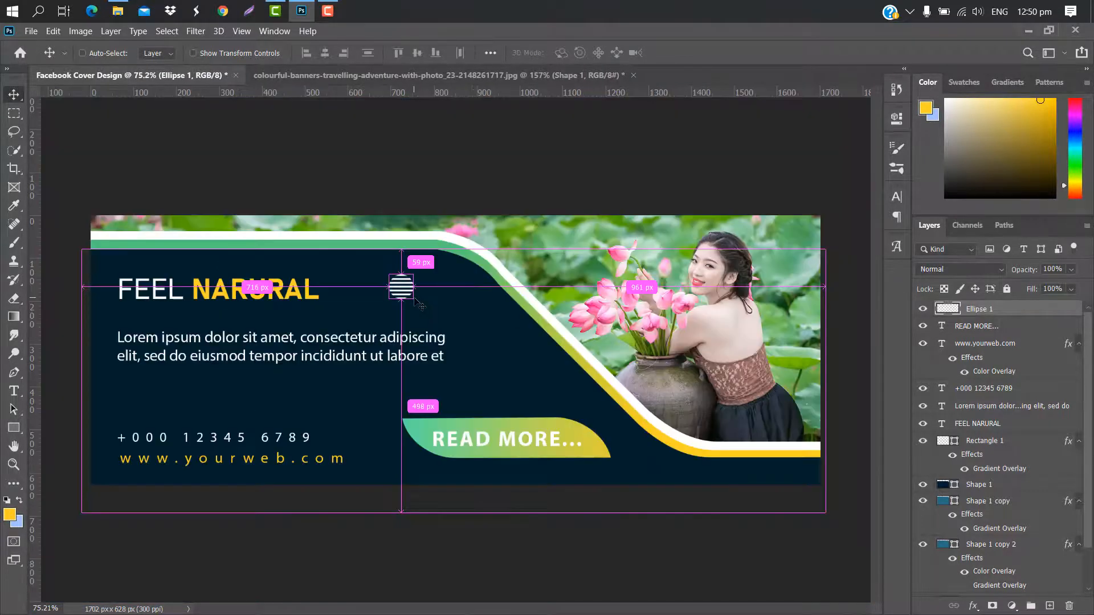
pyautogui.hotkey('ctrl', 't')
pyautogui.moveTo(406, 290); pyautogui.dragTo(447, 283)
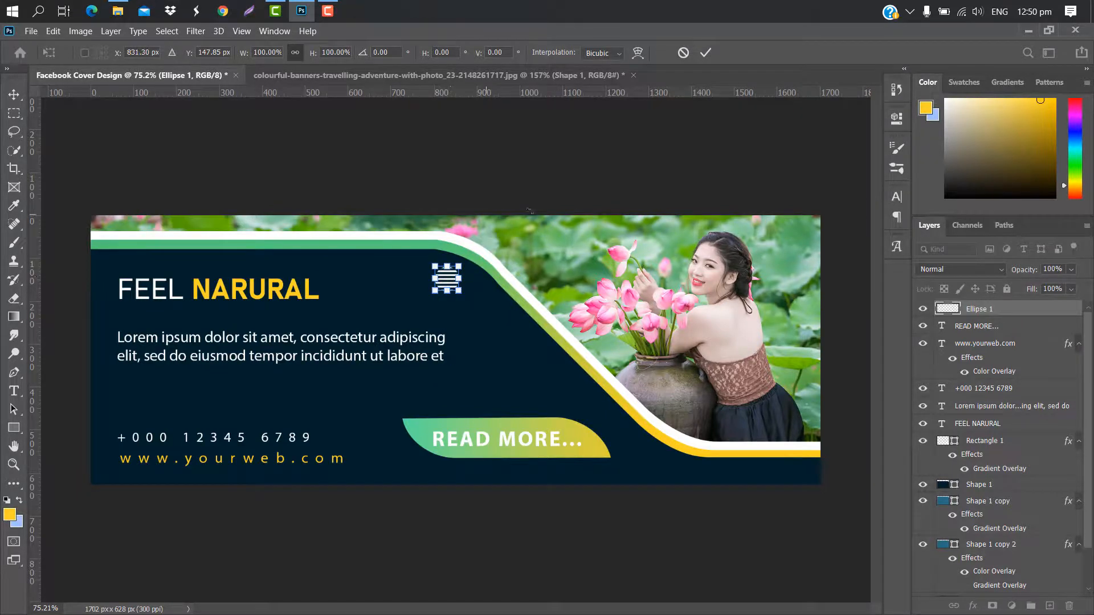
pyautogui.click(705, 52)
# Place four copies of the striped circle: above the phone number, beside the diagonal edge, and across the cover's bottom and left edges
pyautogui.scroll(3, 430, 299)
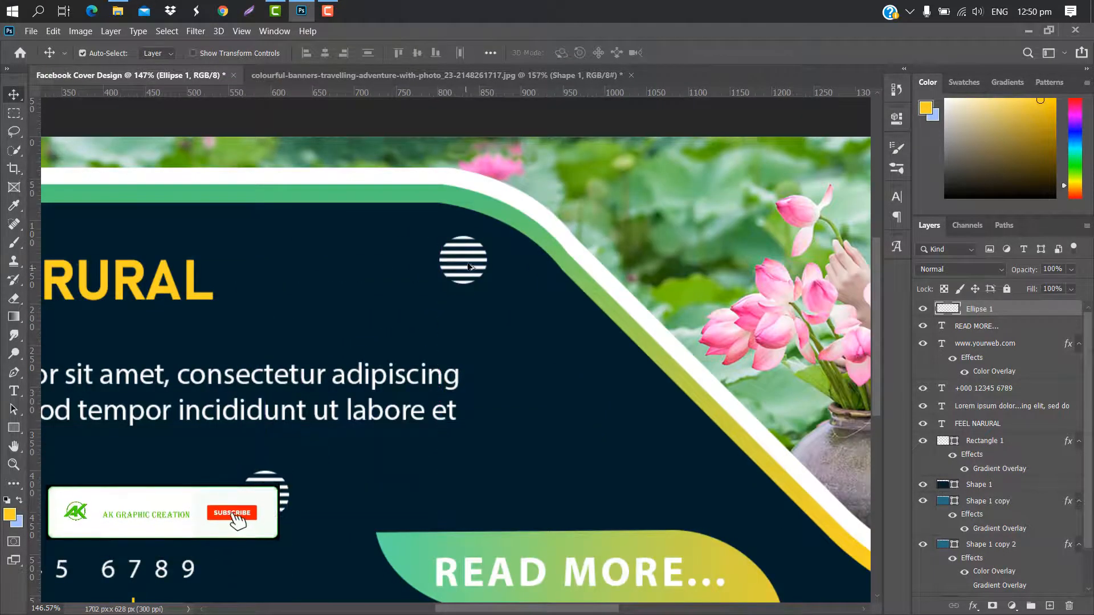
pyautogui.hotkey('ctrl', 'j')
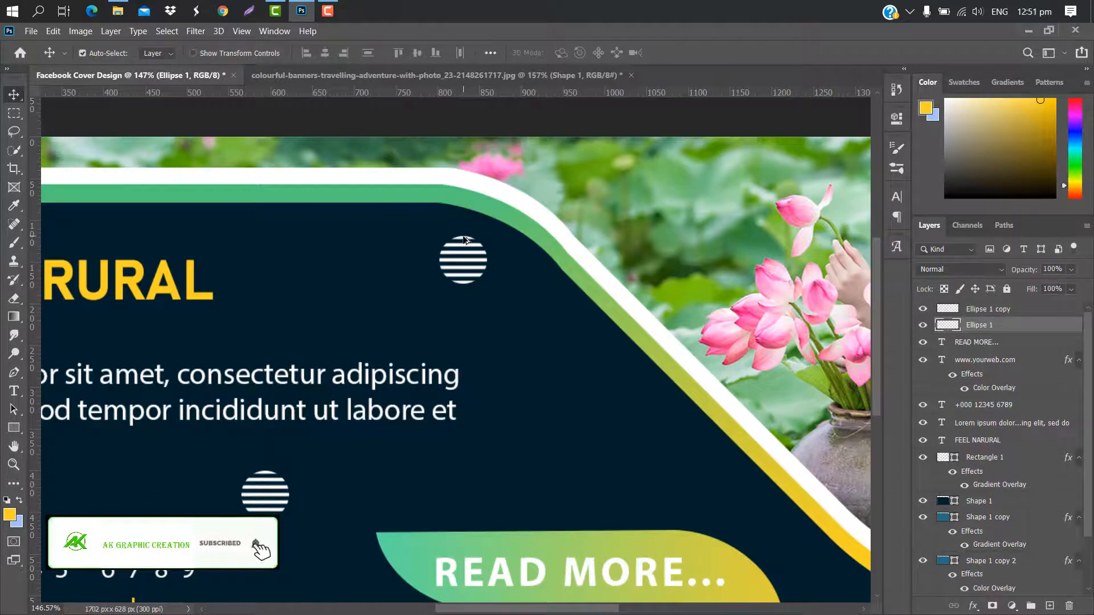
pyautogui.moveTo(464, 240); pyautogui.dragTo(680, 458)
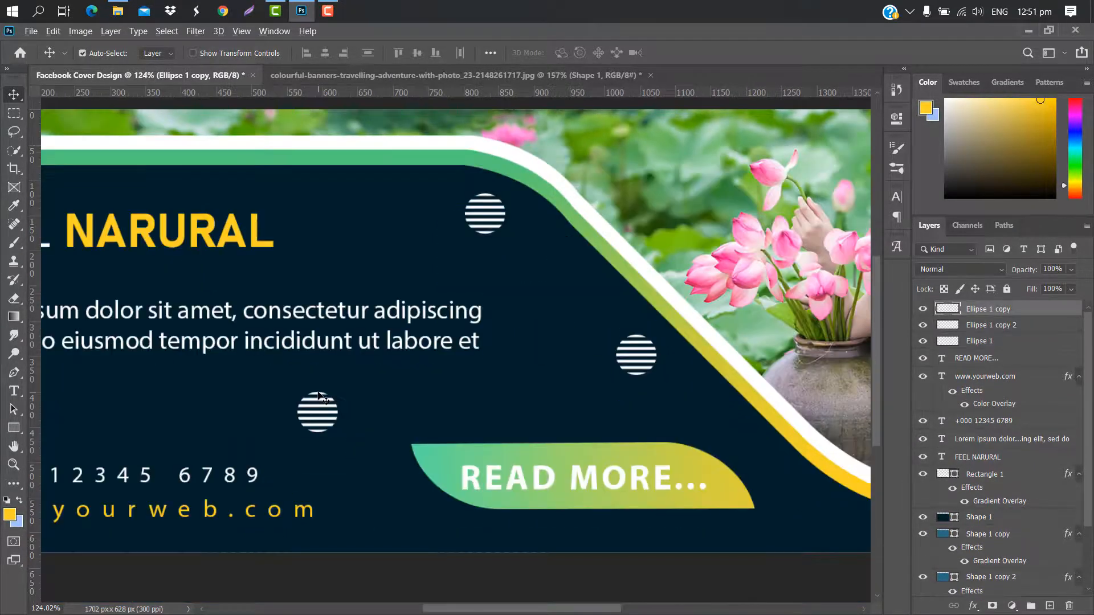
pyautogui.moveTo(320, 397); pyautogui.dragTo(428, 541)
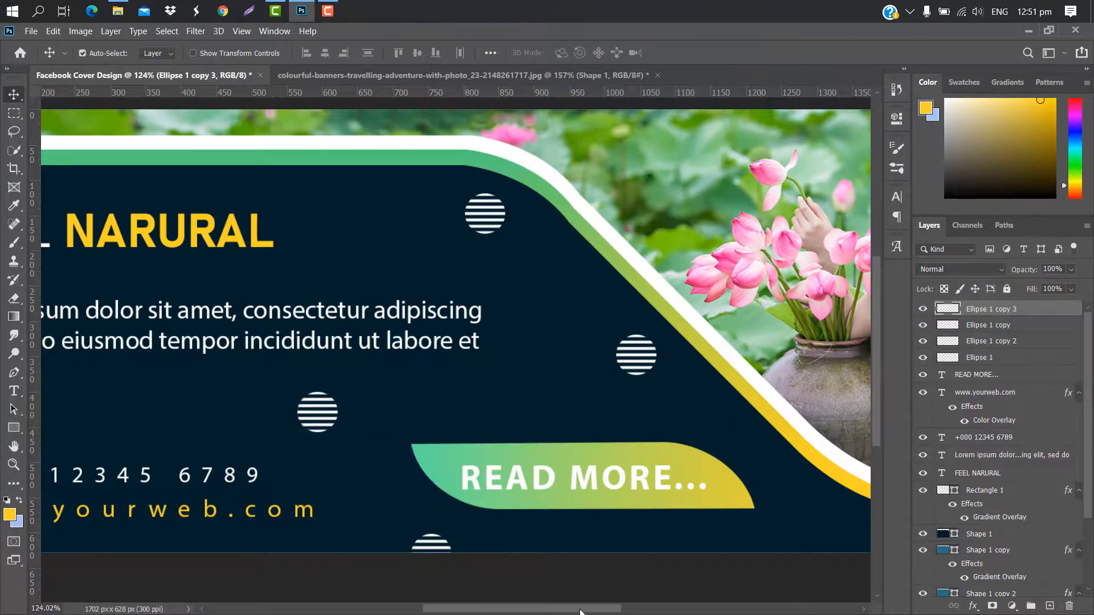
pyautogui.hscroll(-6, 732, 393)
pyautogui.moveTo(706, 397); pyautogui.dragTo(287, 322)
pyautogui.scroll(-3, 424, 297)
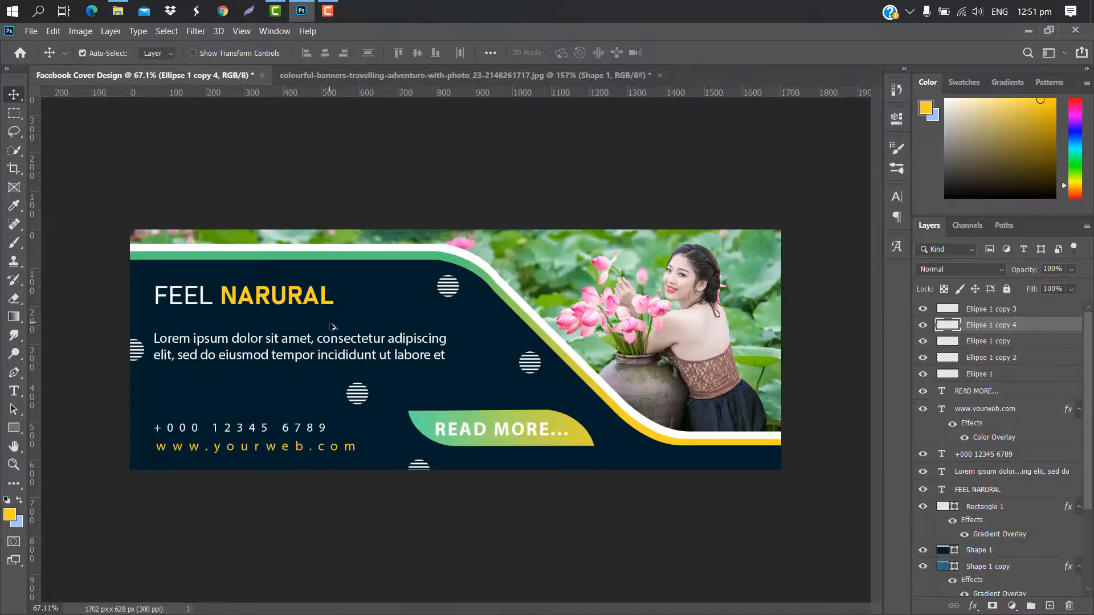
# Add another striped circle copy, scale it down and place it just beyond the right end of the READ MORE... label
pyautogui.scroll(6, 345, 391)
pyautogui.moveTo(333, 398); pyautogui.dragTo(790, 554)
pyautogui.scroll(-4, 646, 463)
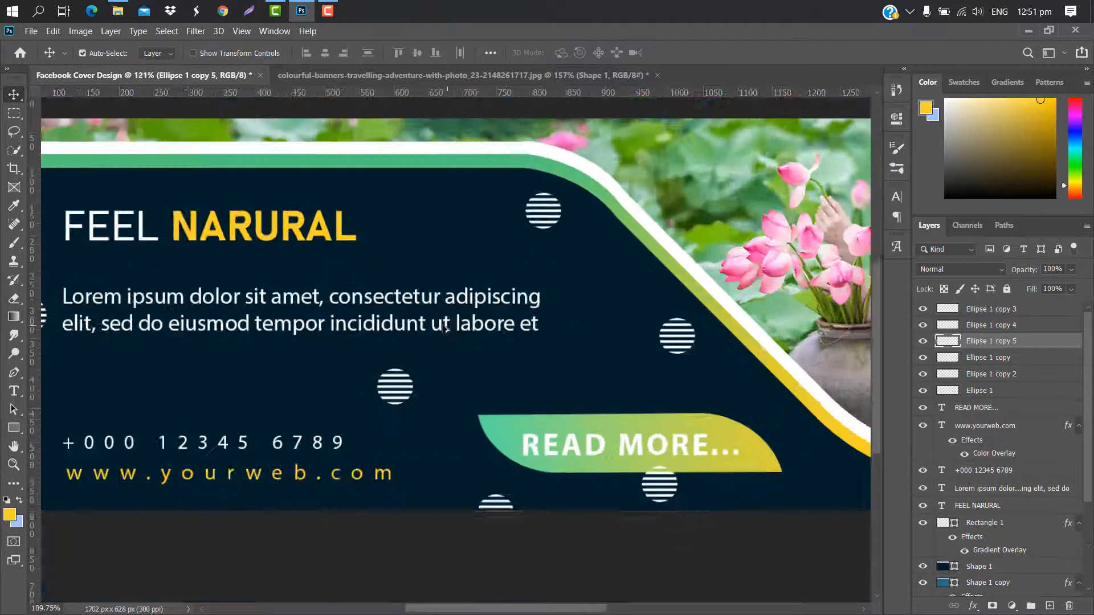
pyautogui.hotkey('ctrl', 't')
pyautogui.moveTo(626, 460); pyautogui.dragTo(761, 433)
pyautogui.click(706, 52)
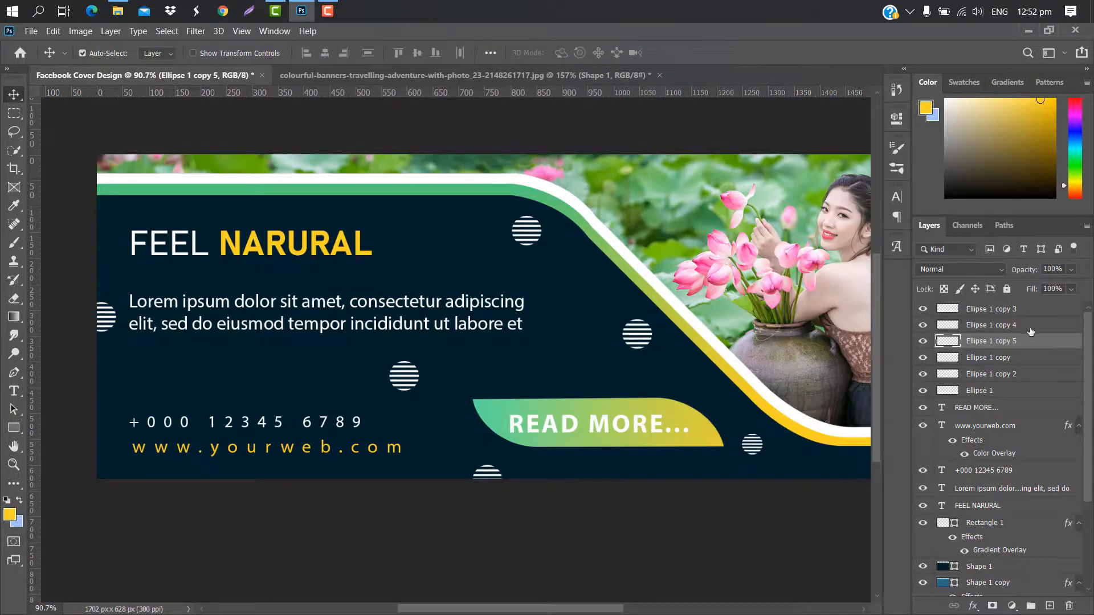
# Apply a Color Overlay of #2a3b41 to the small striped circle beside the READ MORE... label
pyautogui.doubleClick(1035, 343)
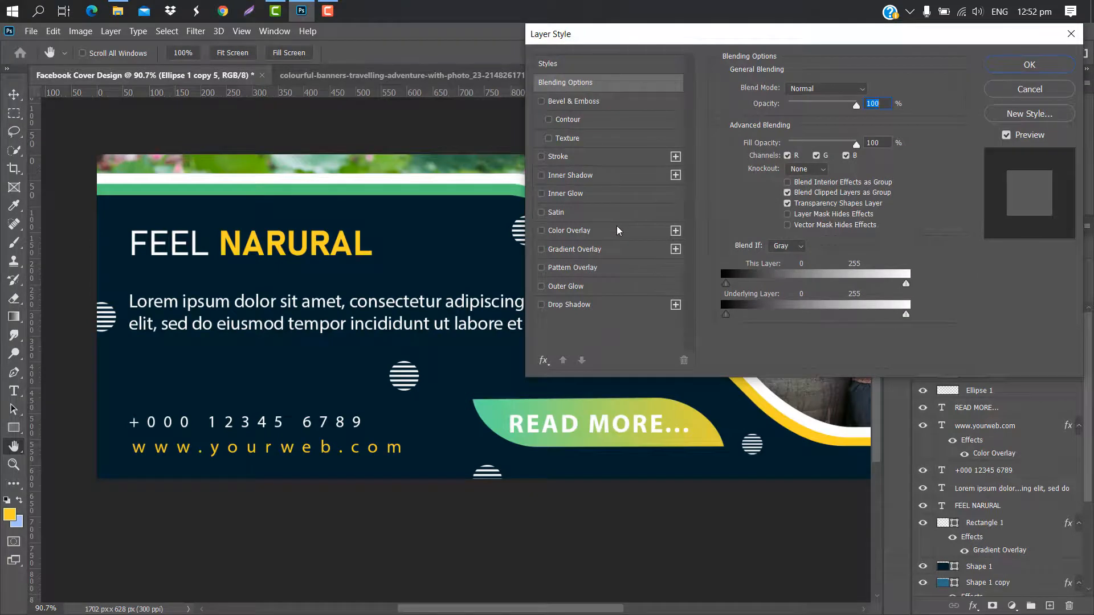
pyautogui.click(616, 228)
pyautogui.click(869, 93)
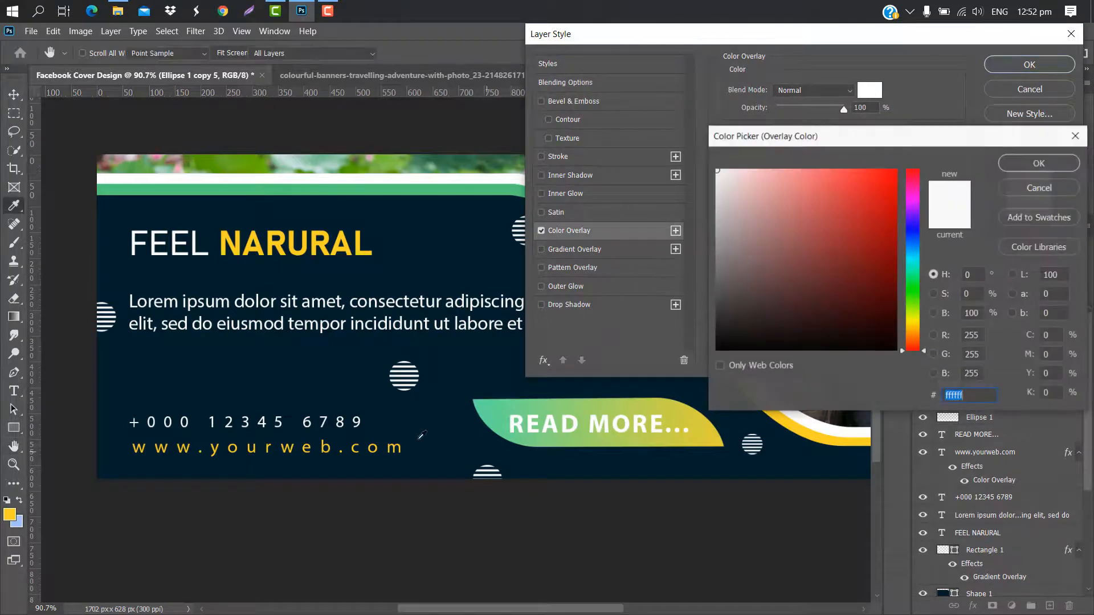
pyautogui.click(450, 413)
pyautogui.click(778, 305)
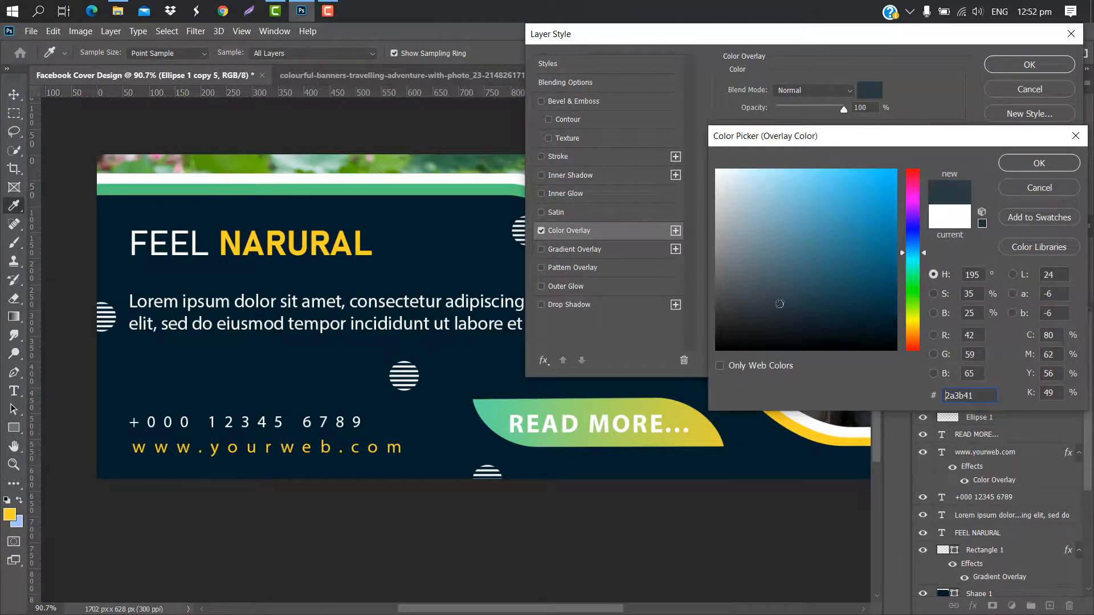
pyautogui.click(1040, 163)
pyautogui.click(1026, 67)
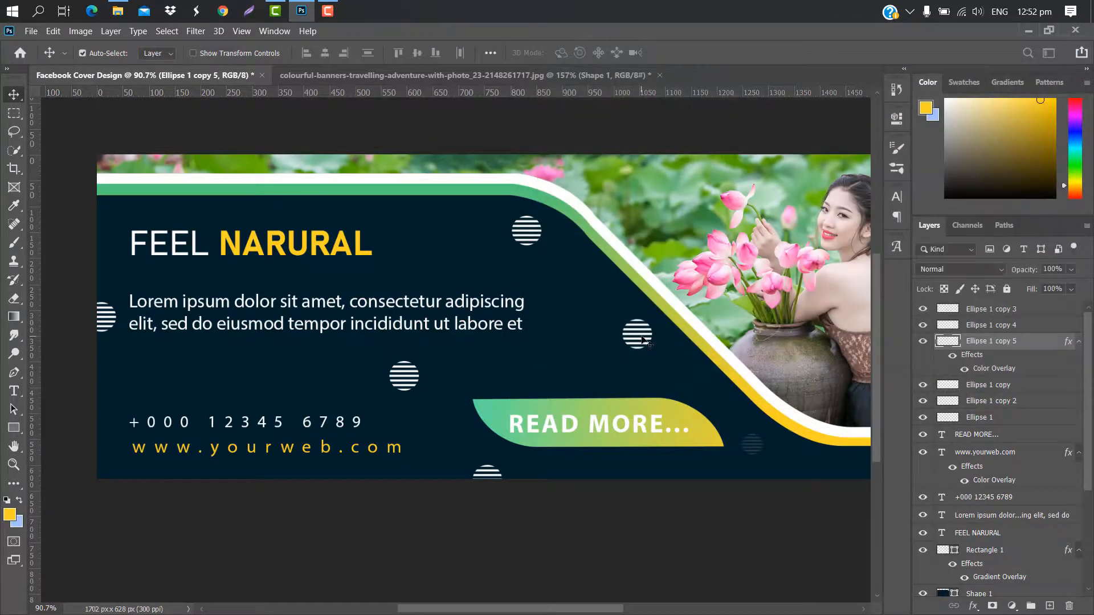
# Shrink the striped circle above the contact details, then scale the left-edge one to 62.55% and move it to about X 24 px, Y 450 px
pyautogui.hotkey('ctrl', 't')
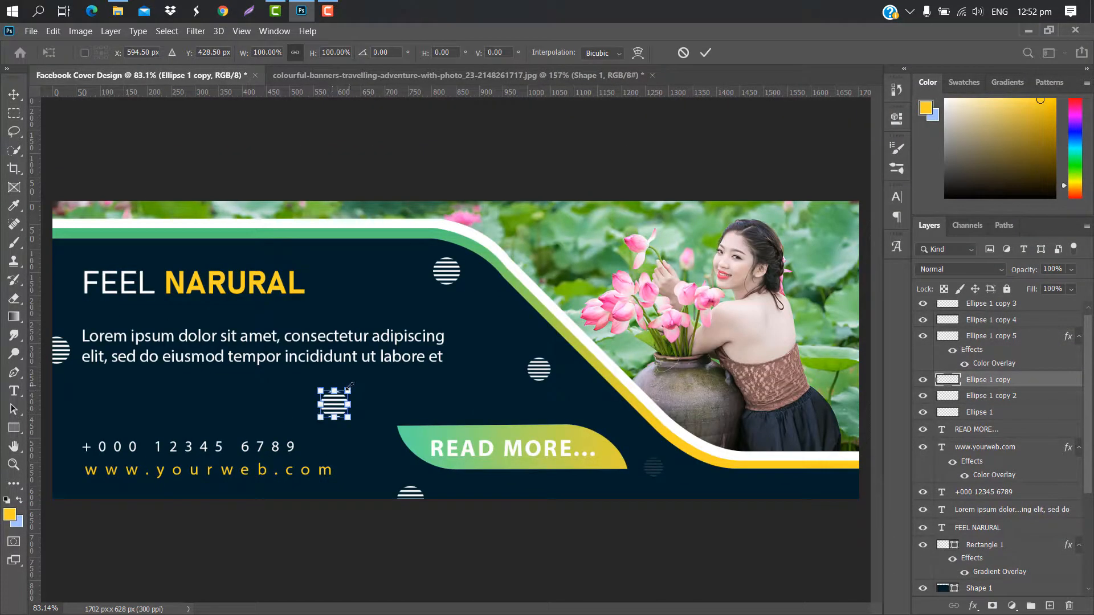
pyautogui.moveTo(349, 387); pyautogui.dragTo(339, 398)
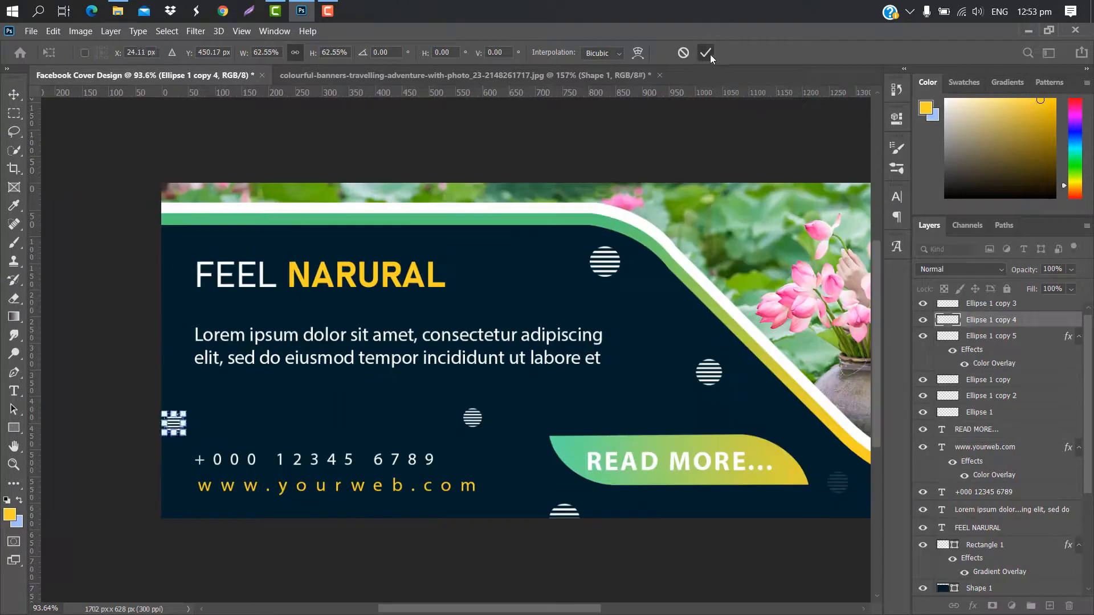
pyautogui.press('Return')
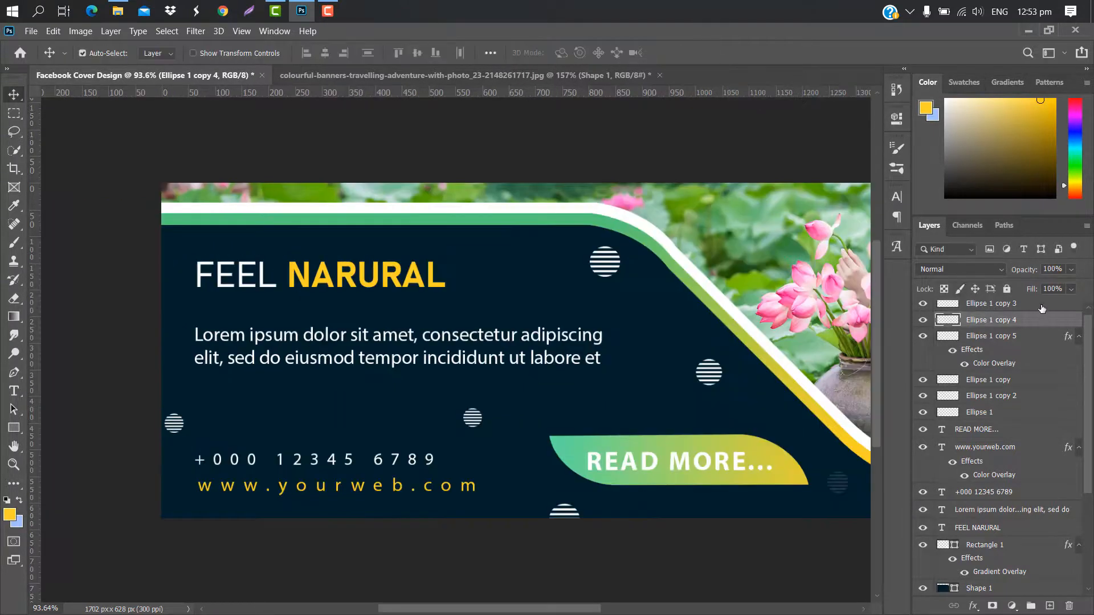
# Group all six striped circle layers
pyautogui.keyDown('shift'); pyautogui.click(1035, 305); pyautogui.keyUp('shift')
pyautogui.keyDown('shift'); pyautogui.click(1028, 337); pyautogui.keyUp('shift')
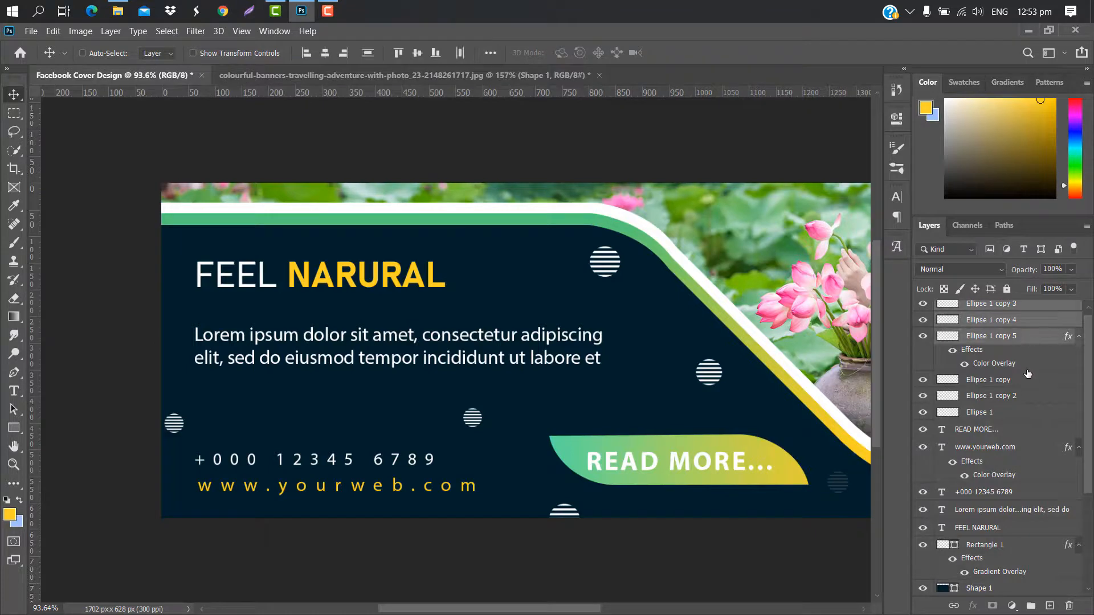
pyautogui.keyDown('shift'); pyautogui.click(1020, 380); pyautogui.keyUp('shift')
pyautogui.keyDown('shift'); pyautogui.click(1020, 396); pyautogui.keyUp('shift')
pyautogui.keyDown('shift'); pyautogui.click(1019, 413); pyautogui.keyUp('shift')
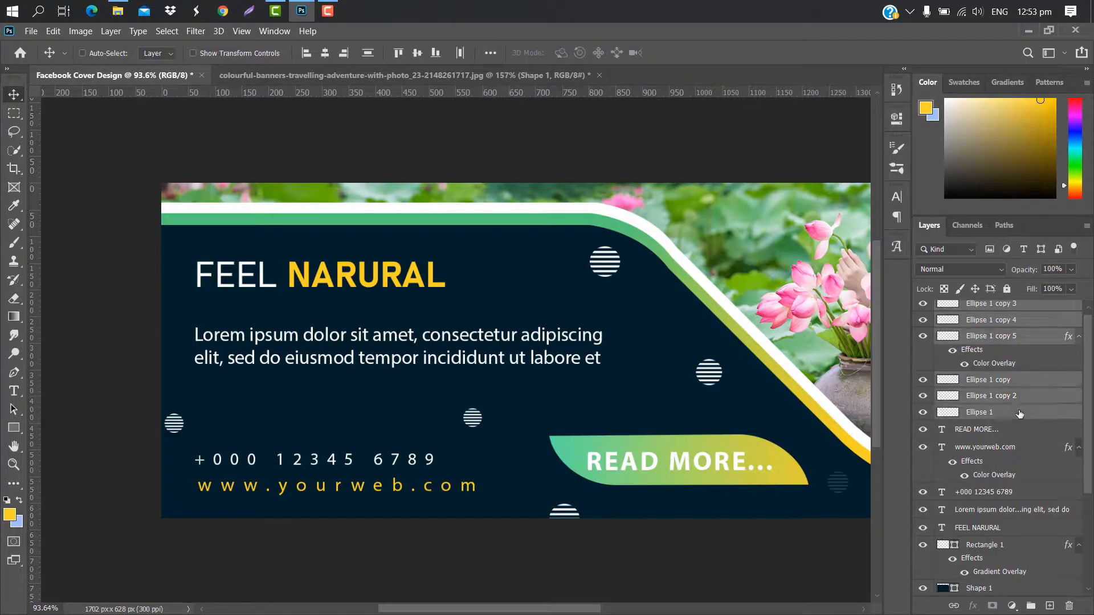
pyautogui.click(1031, 608)
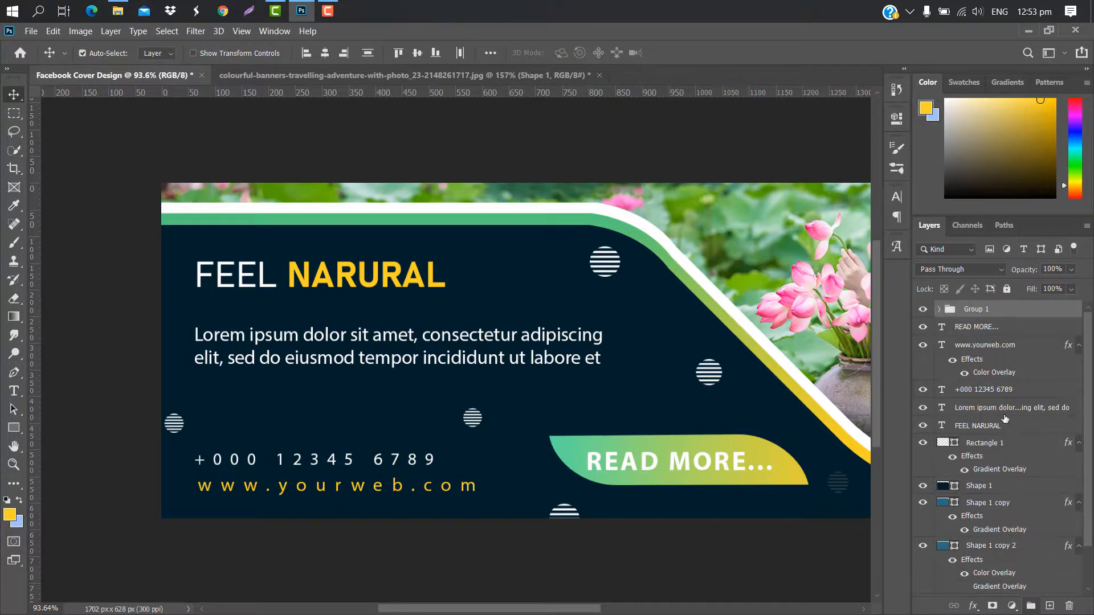
# Apply the same dark slate Color Overlay at 100% opacity, Normal blend mode, to the striped circle group
pyautogui.doubleClick(1049, 309)
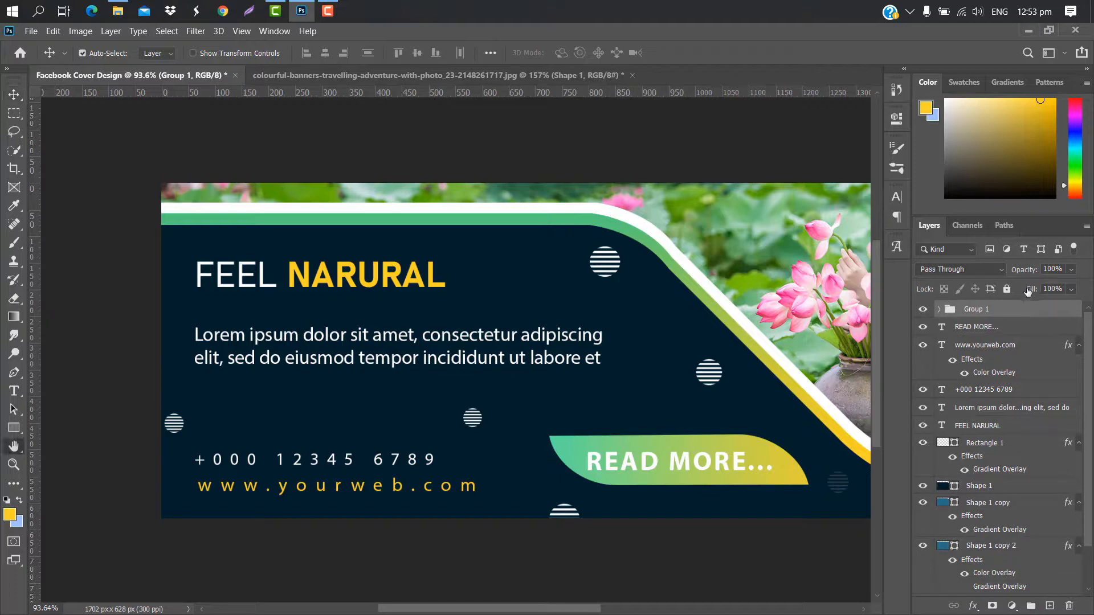
pyautogui.click(630, 233)
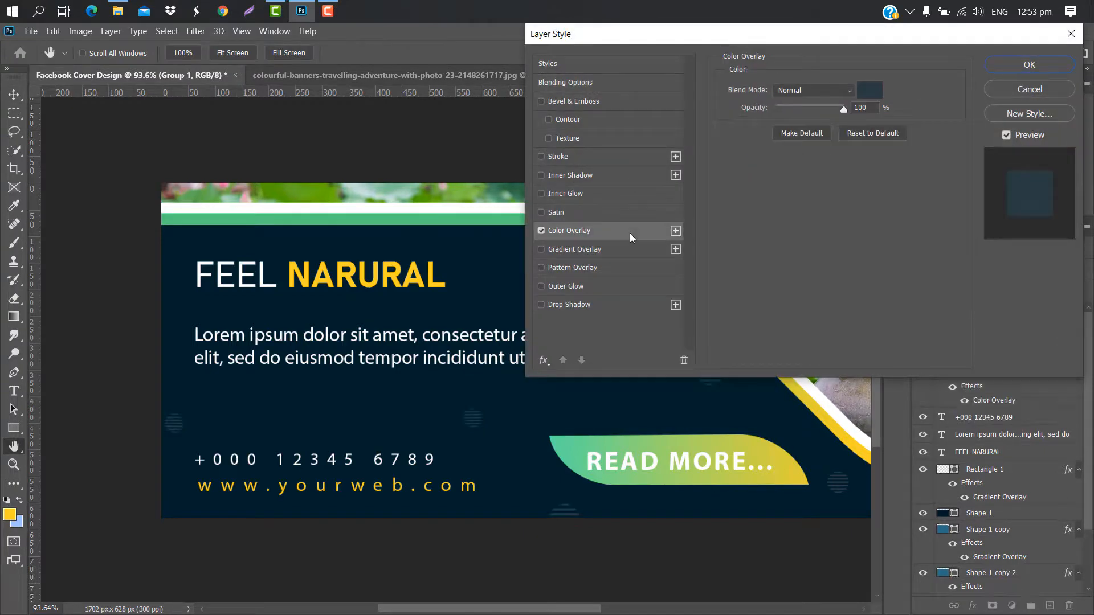
pyautogui.click(1045, 65)
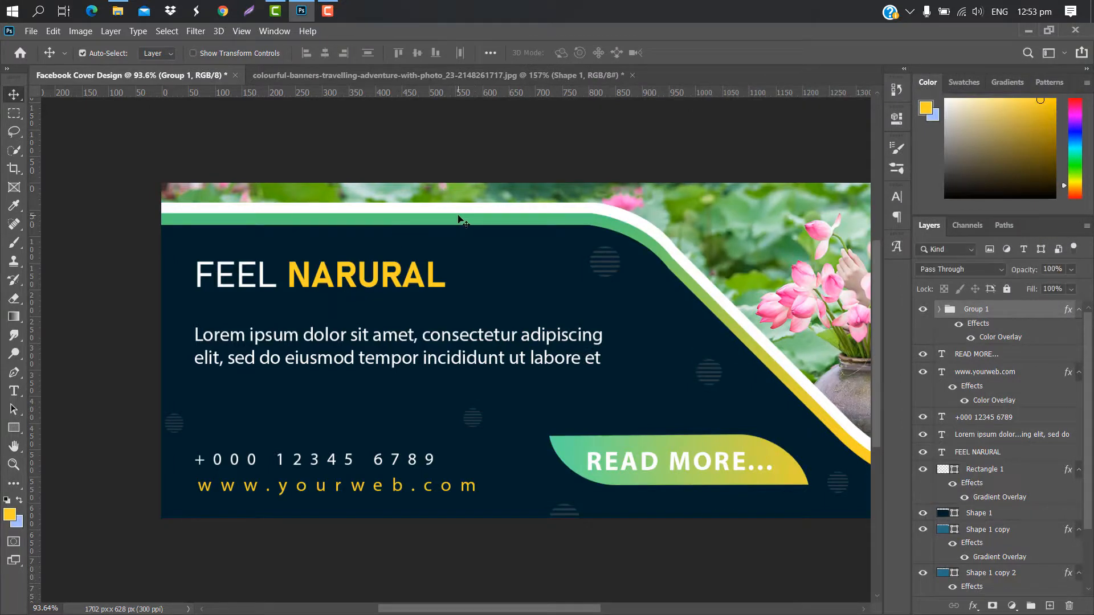
pyautogui.scroll(-1, 444, 221)
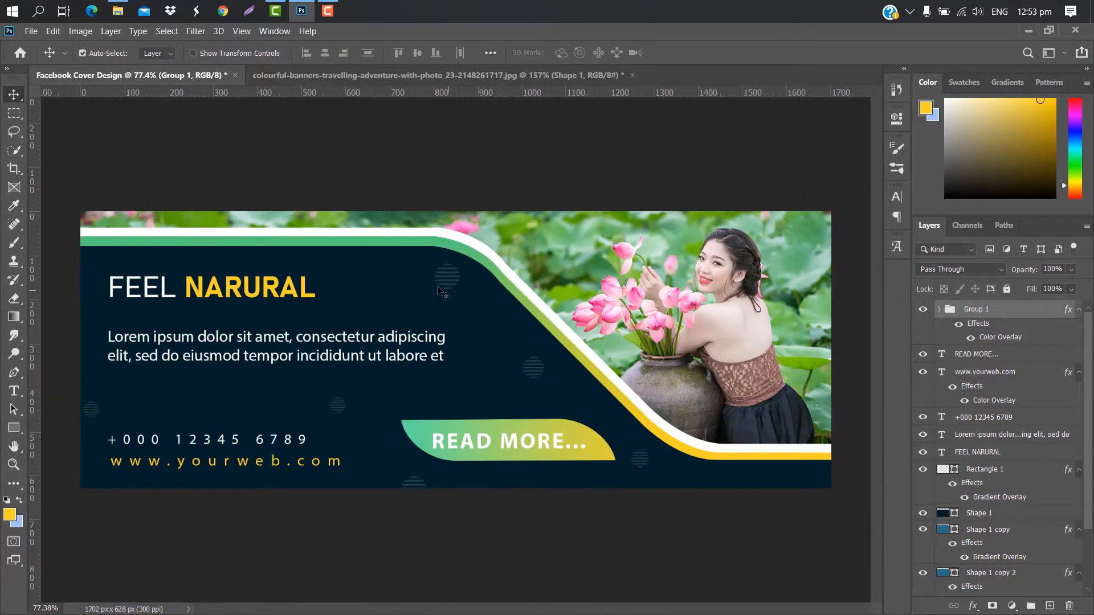